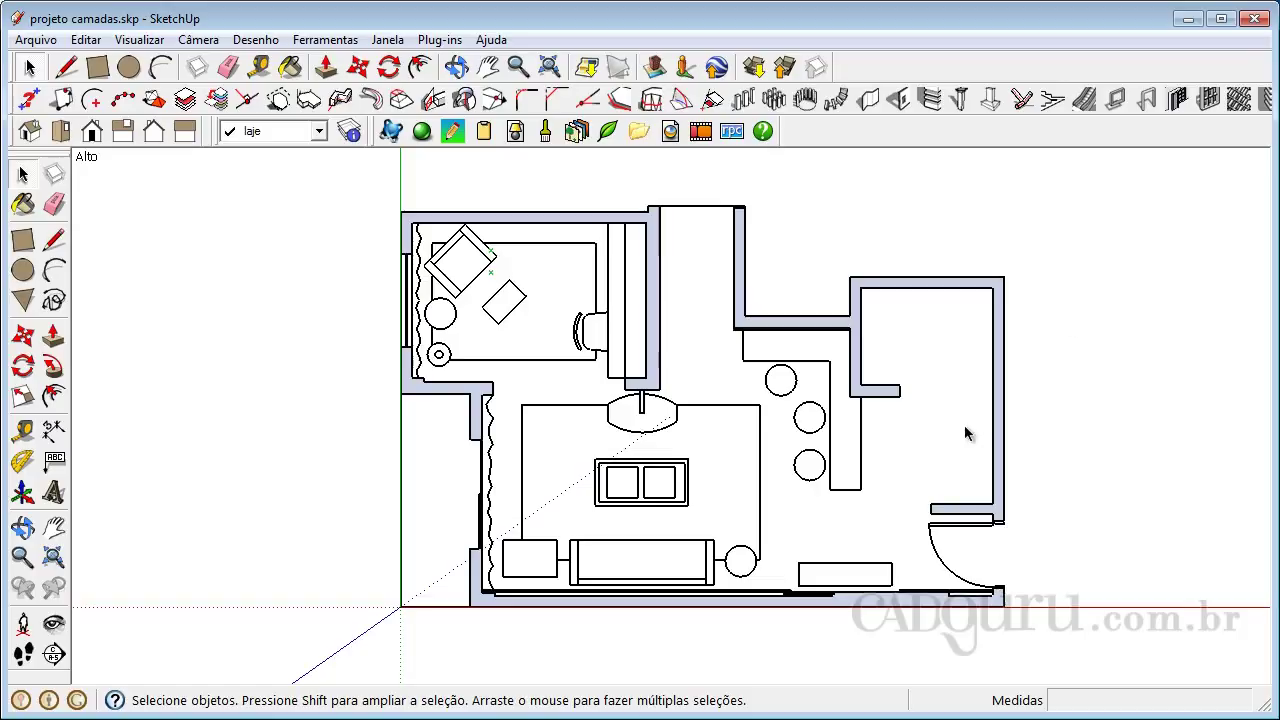
With the laje layer active, trace the slab outline with lines from the plan's outer upper-left corner to the right-hand room's upper-left corner.
left_click(279, 132)
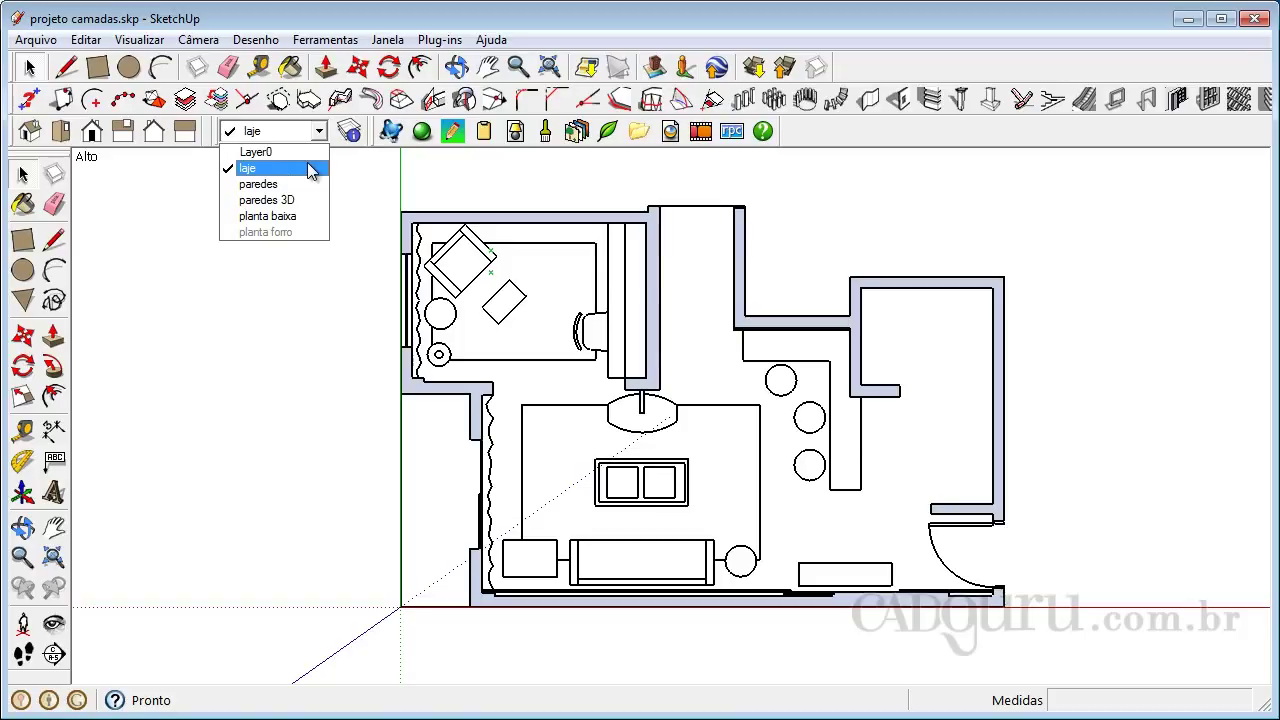
left_click(306, 166)
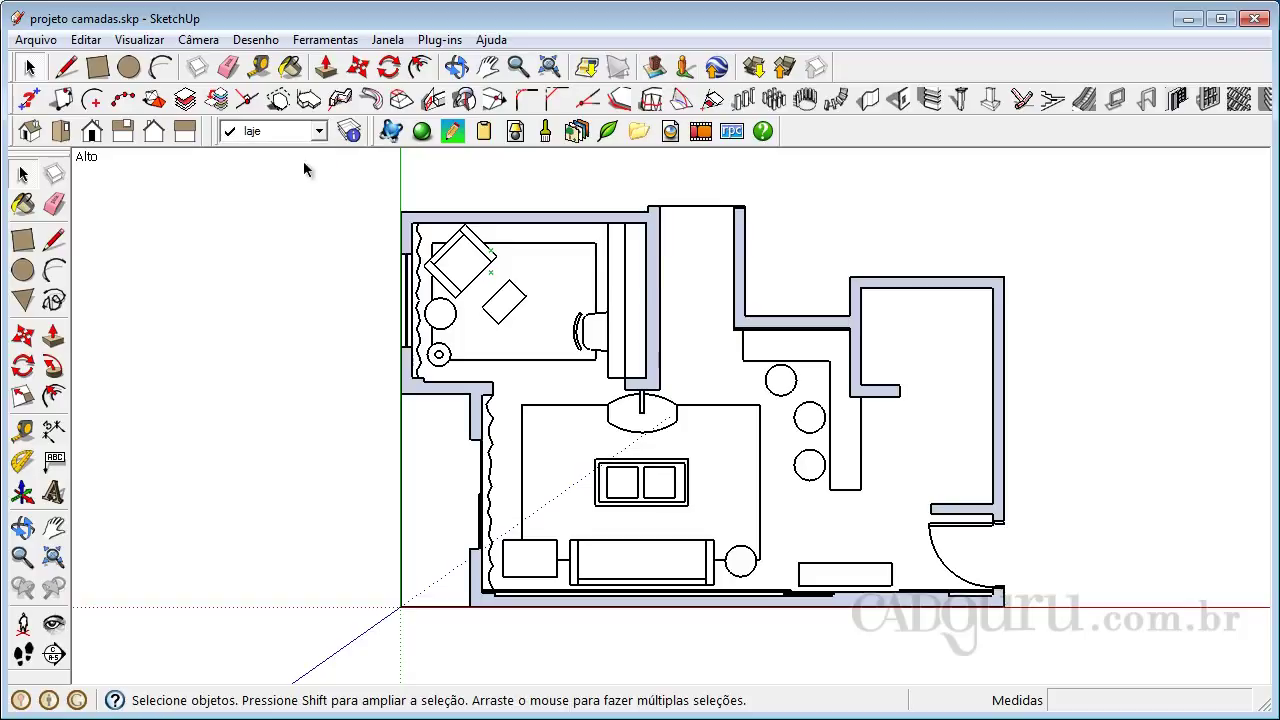
left_click(53, 246)
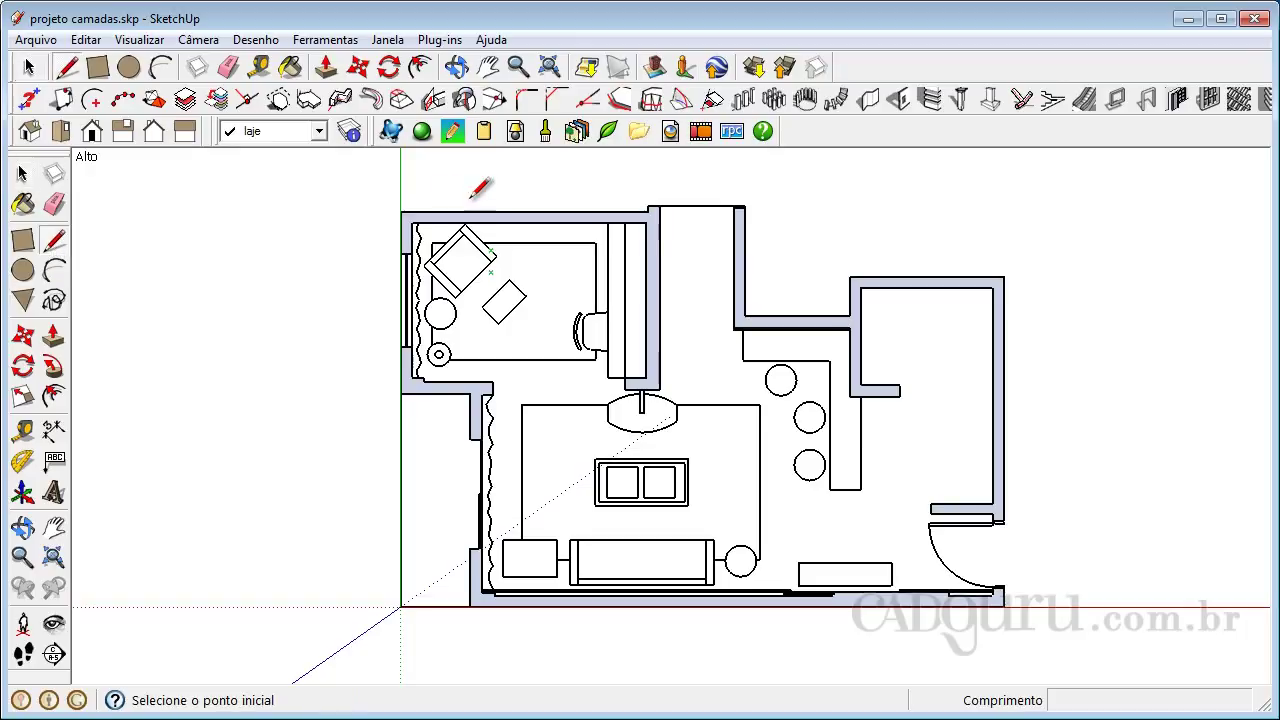
left_click(400, 210)
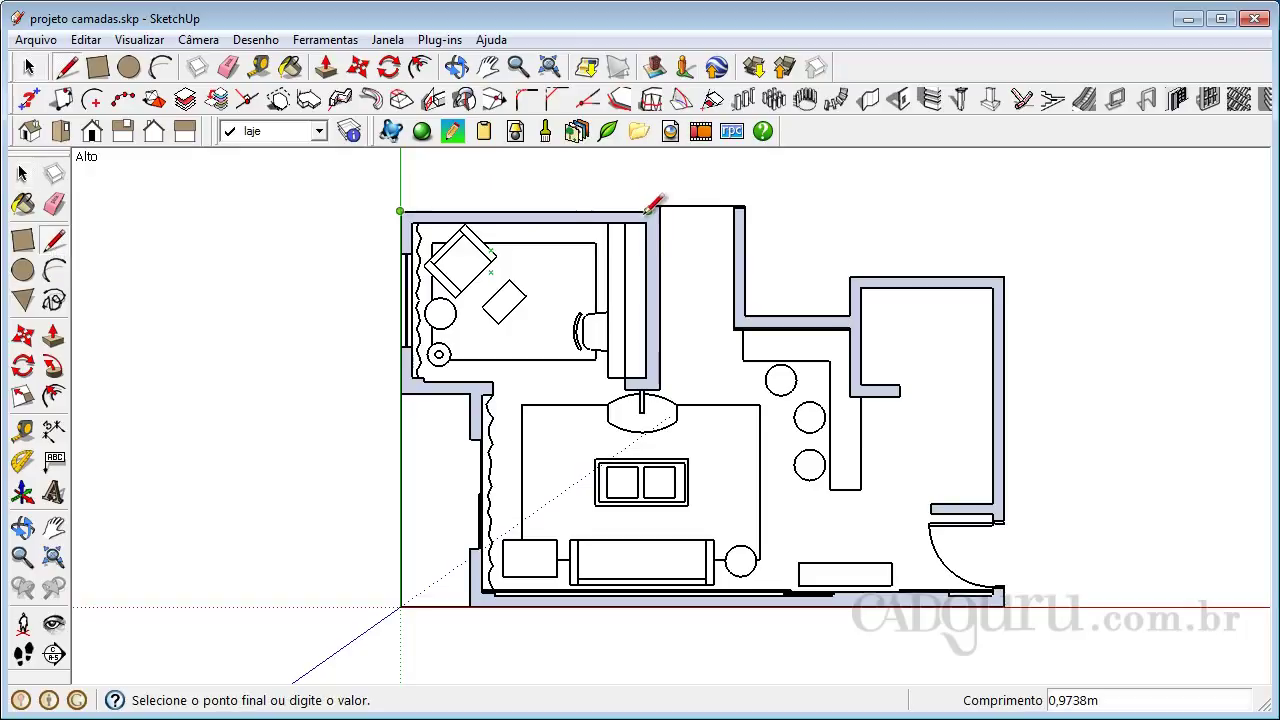
left_click(648, 210)
left_click(648, 208)
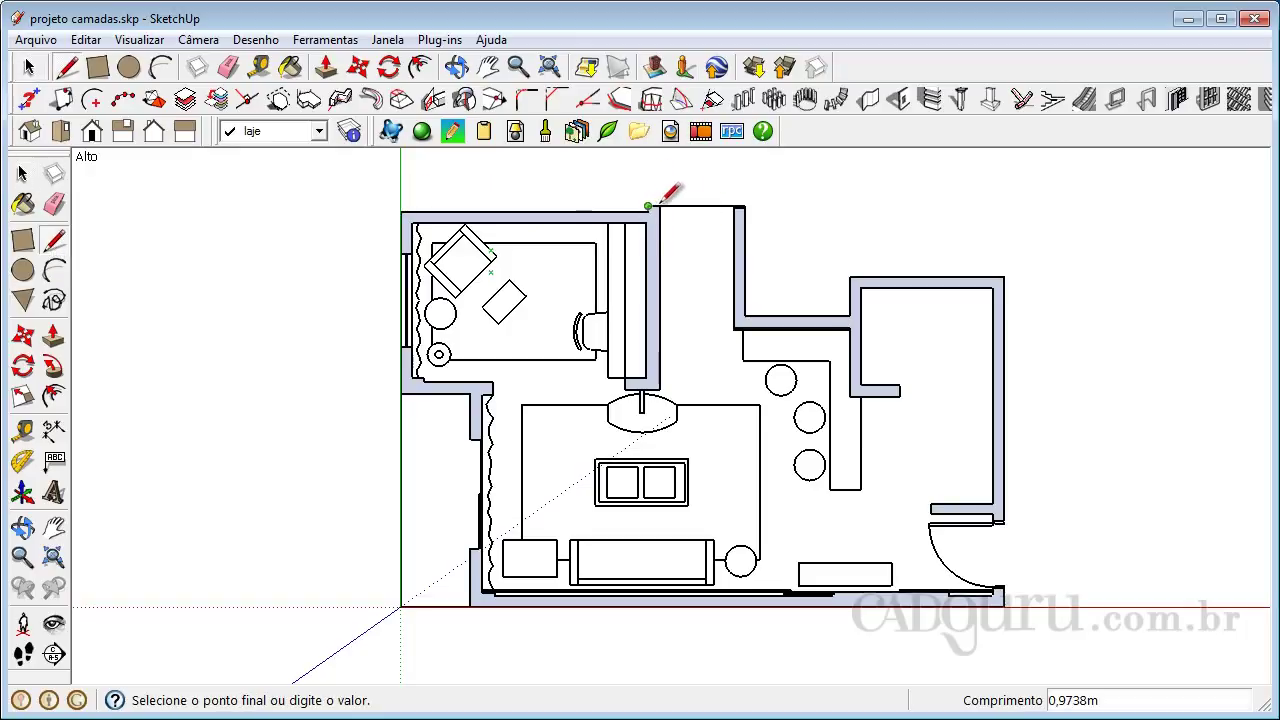
left_click(741, 207)
left_click(735, 326)
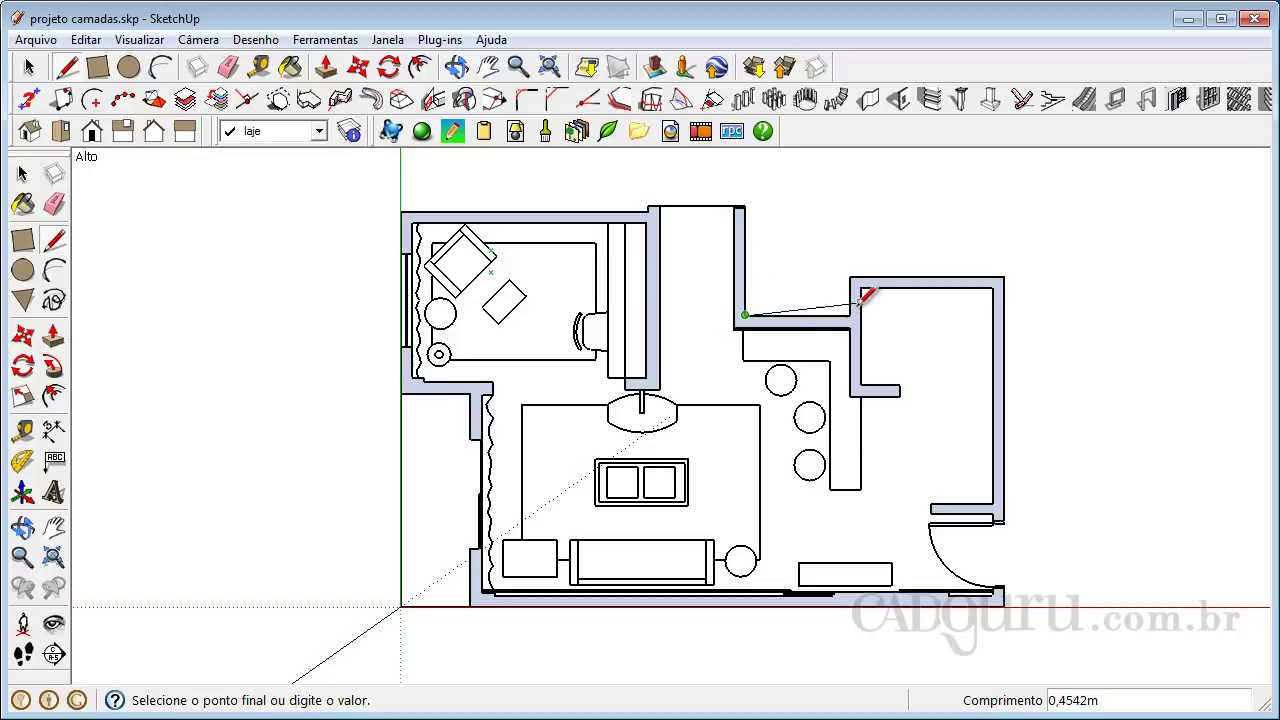
left_click(850, 280)
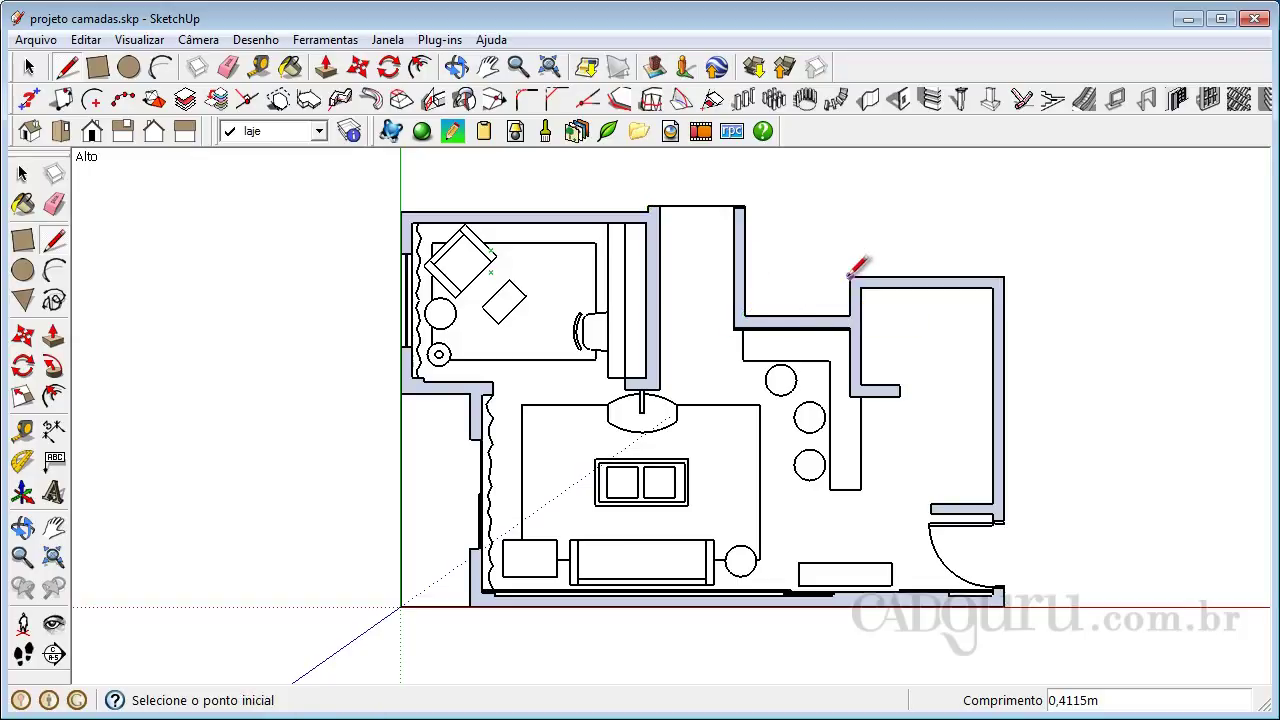
Continue the slab outline around the right-hand room, along the lower wall to the origin, and close it at the starting corner.
left_click(850, 277)
left_click(1003, 277)
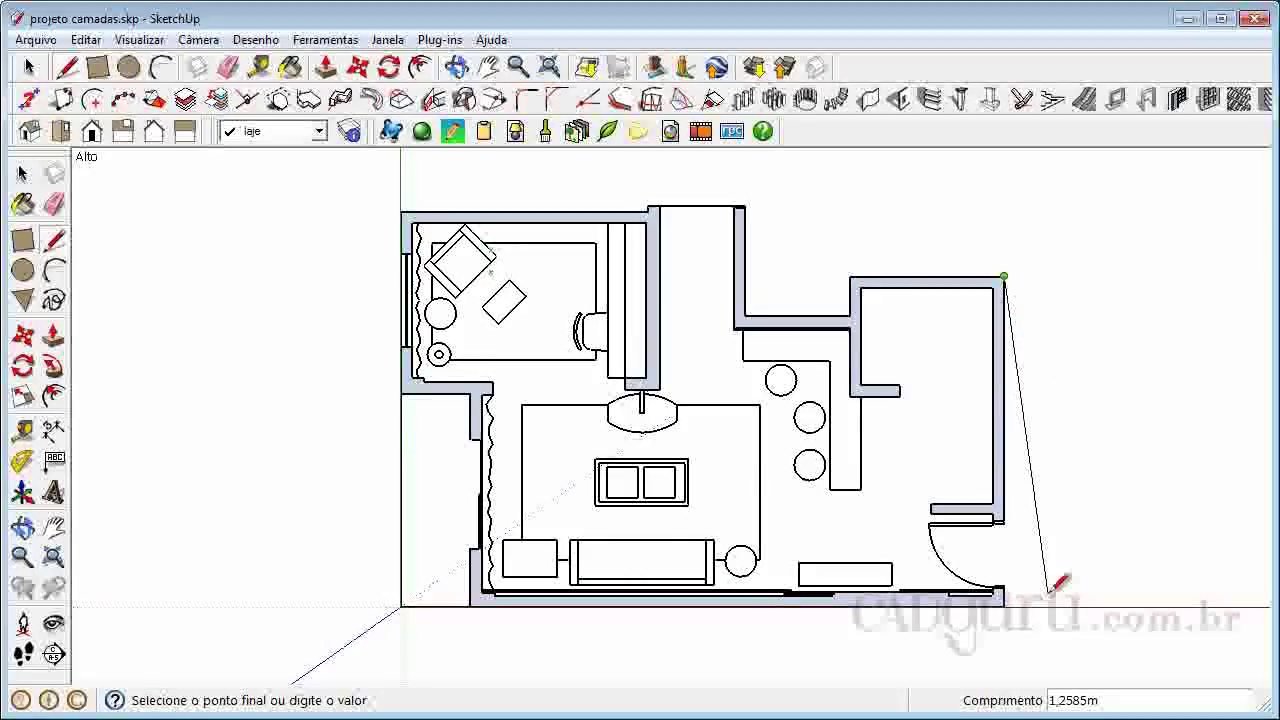
left_click(1003, 605)
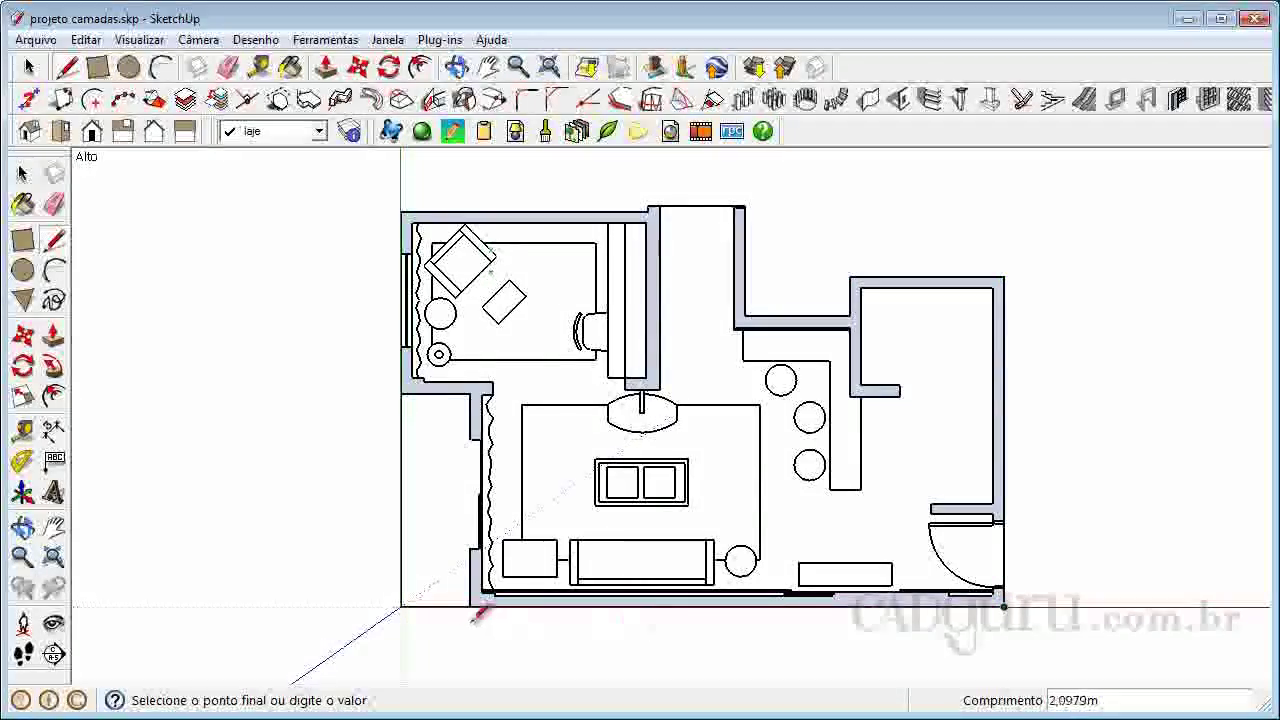
left_click(400, 606)
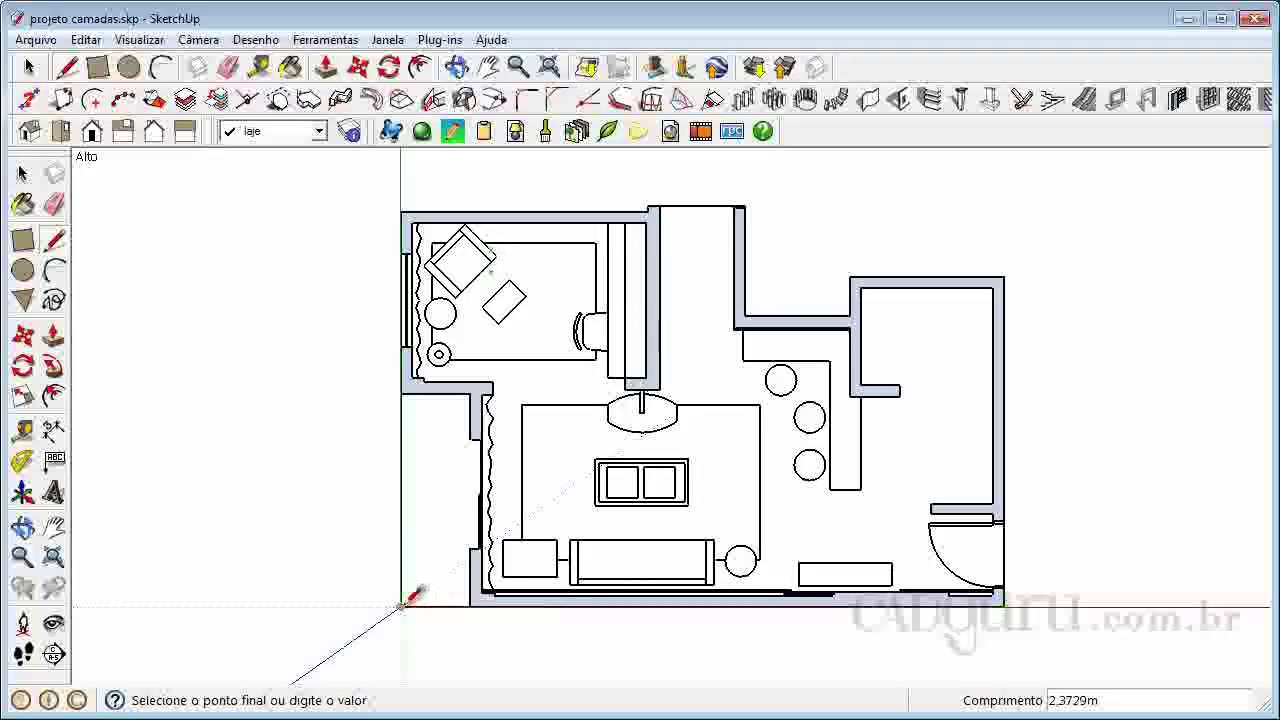
left_click(400, 210)
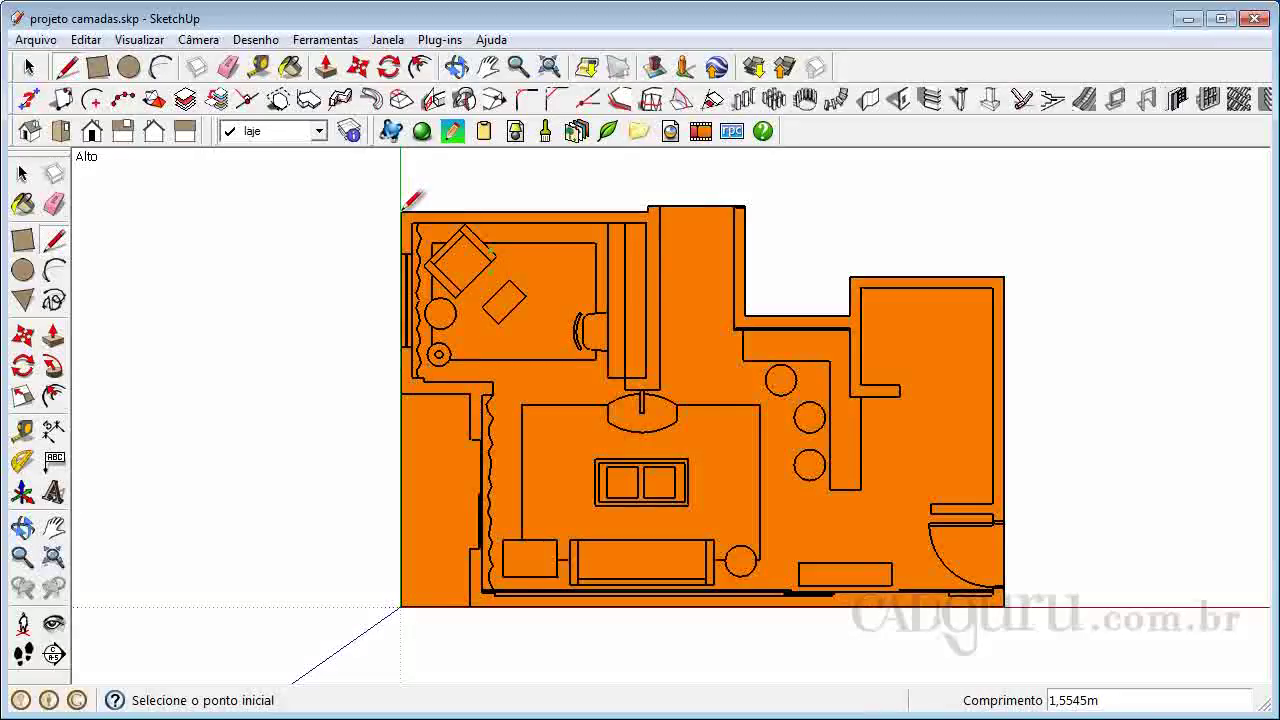
Show the plan in isometric view and group the slab face together with its boundary edges.
left_click(30, 132)
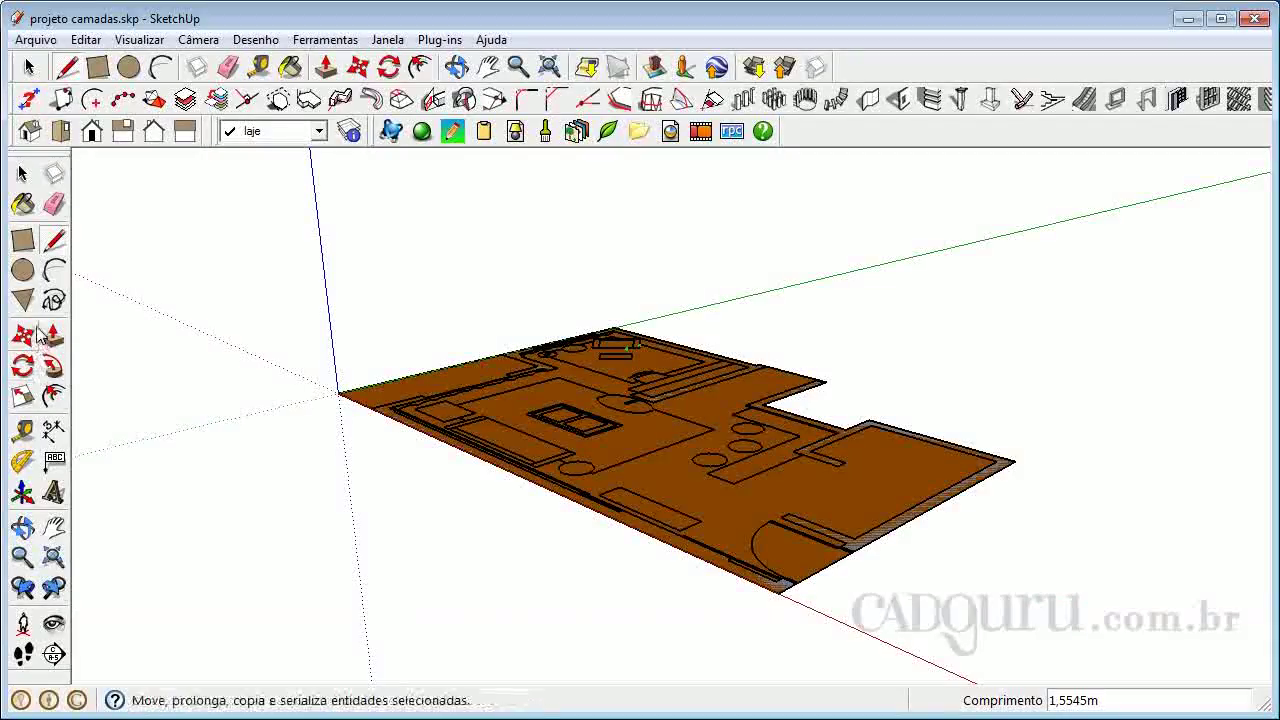
left_click(23, 527)
left_click_drag(685, 320, 590, 436)
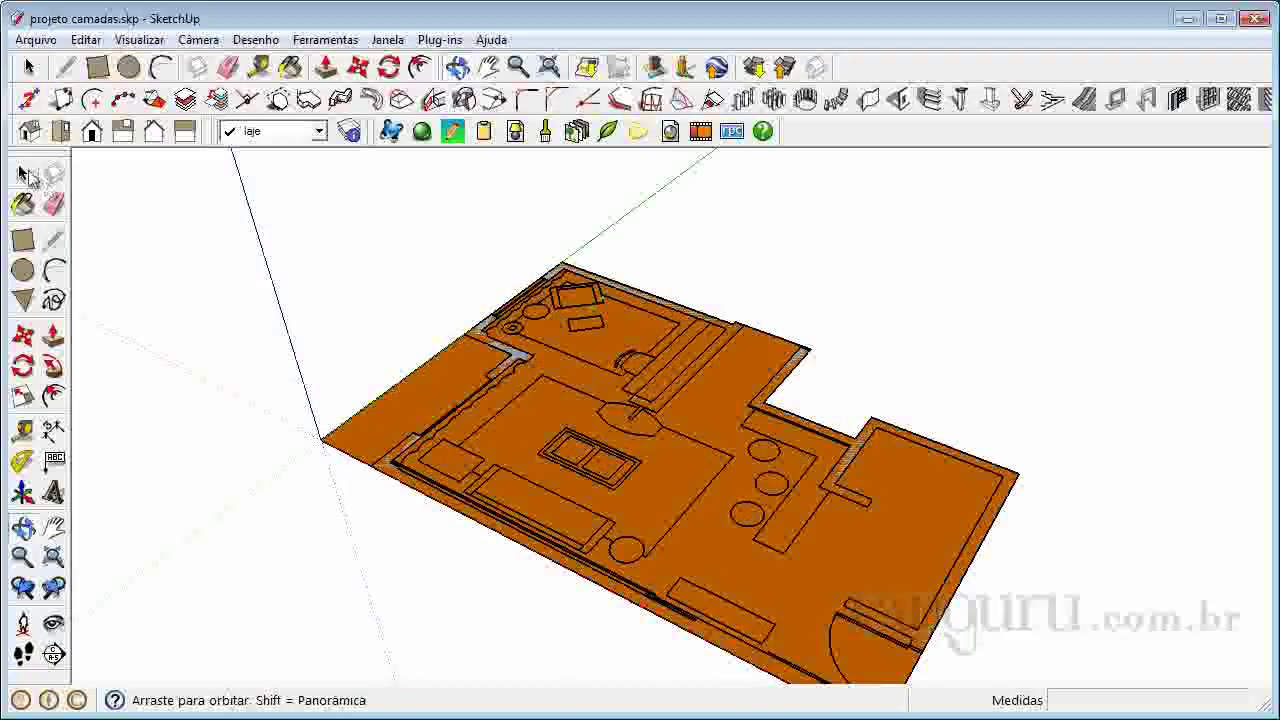
left_click(24, 175)
left_click(453, 371)
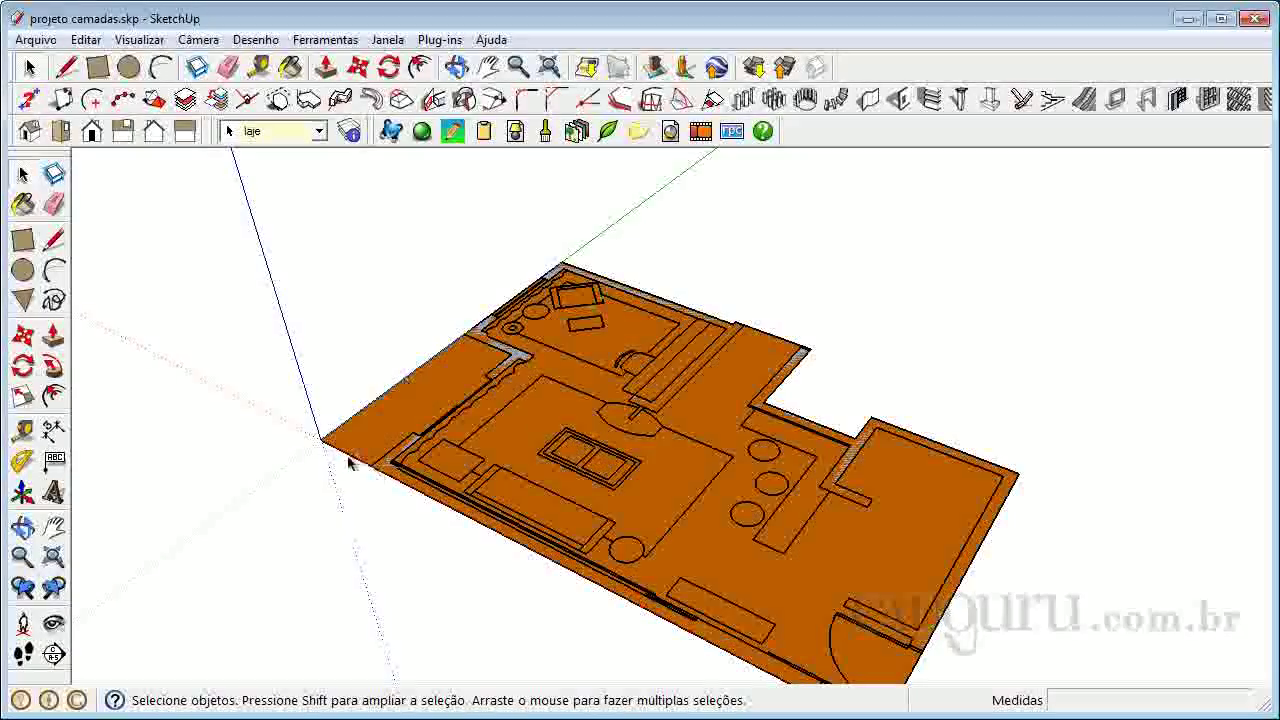
left_click(346, 292)
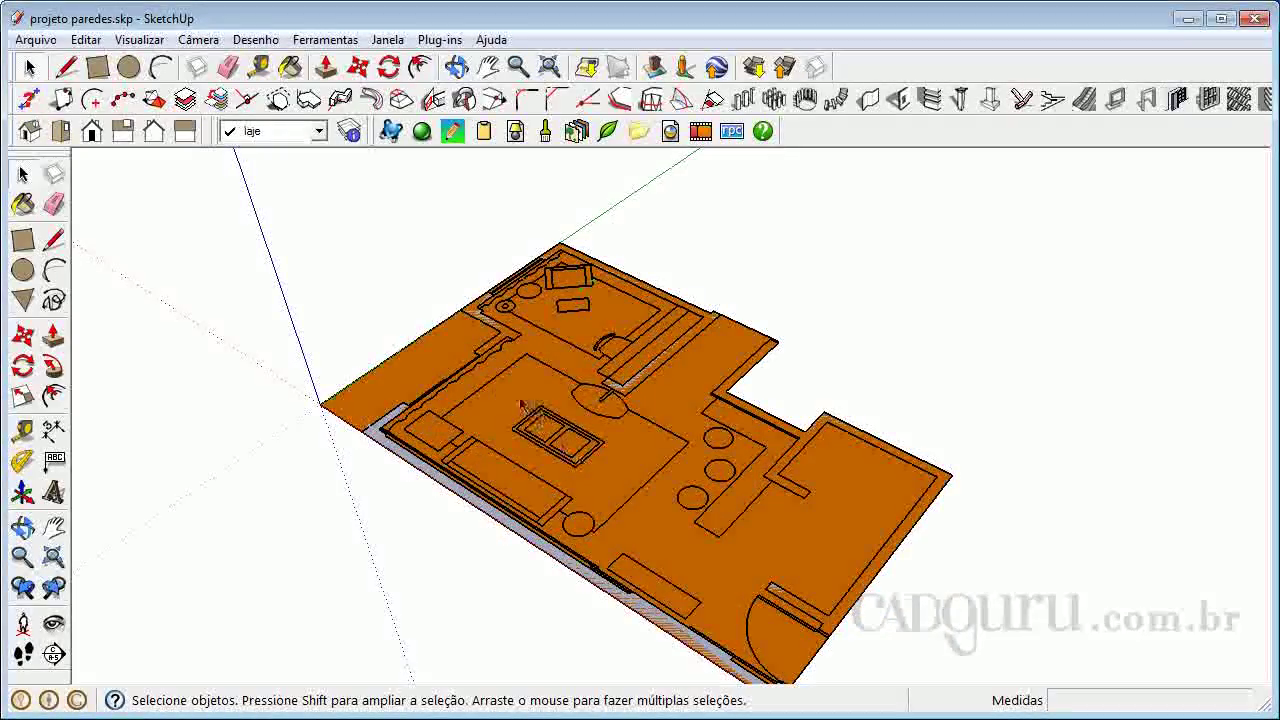
scroll(520, 403, "up", 4)
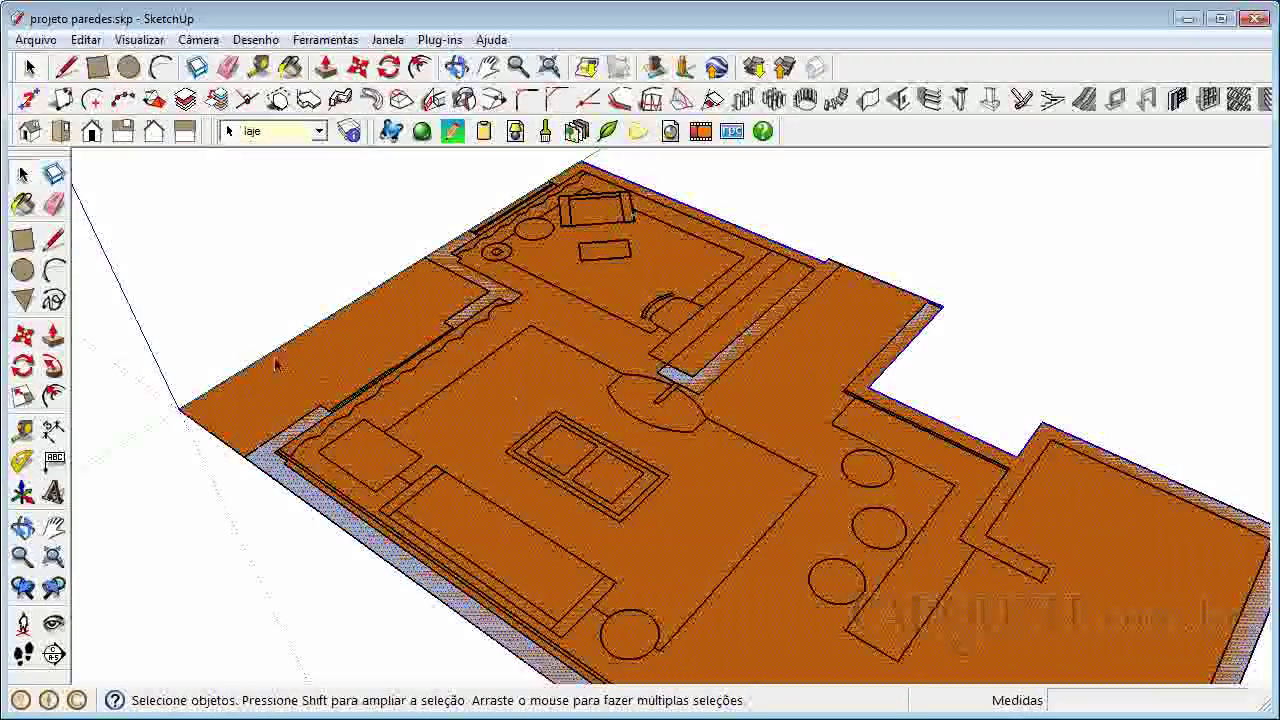
right_click(490, 403)
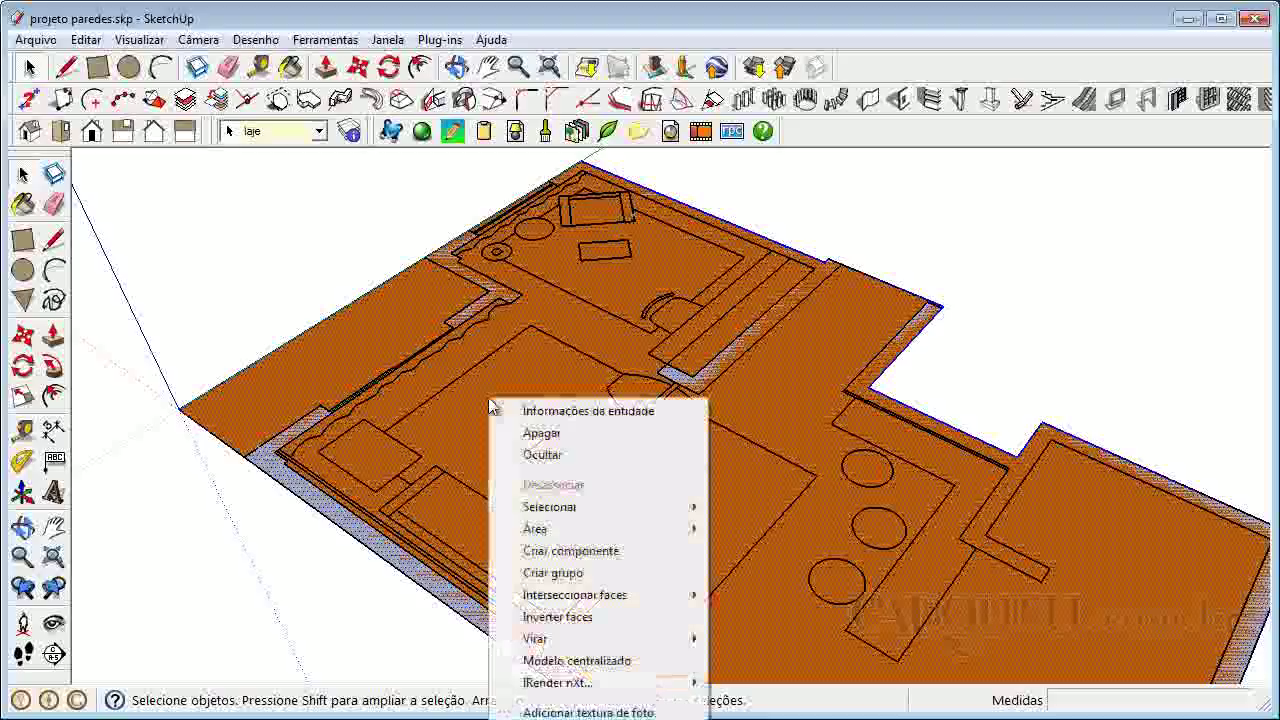
left_click(665, 574)
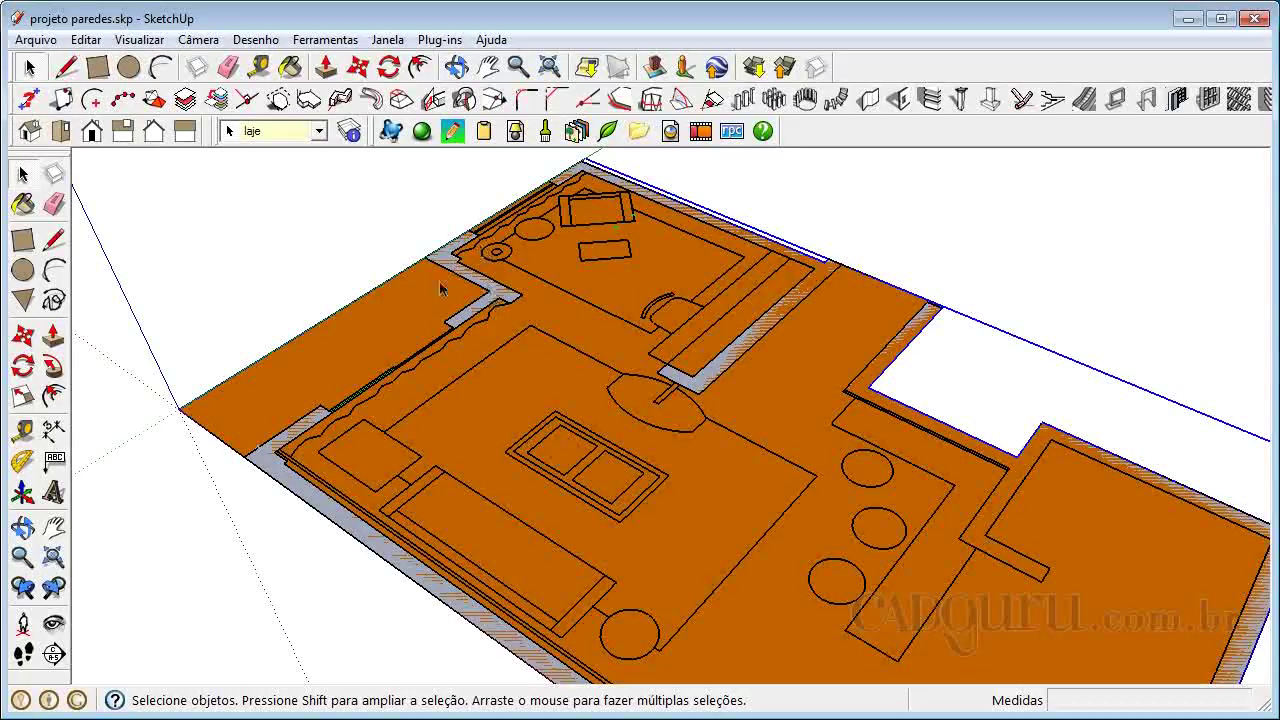
Open the slab group for editing and orbit to a low, close view of its front edge near the entrance door.
scroll(352, 204, "down", 3)
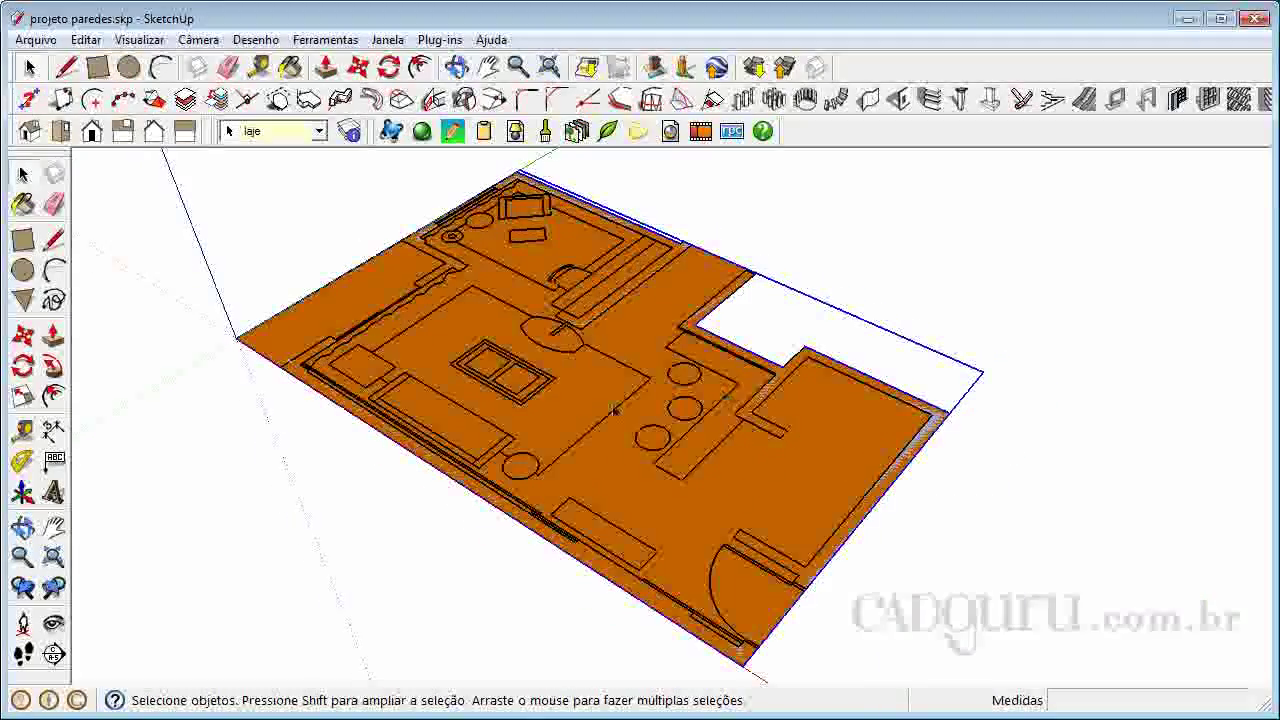
double_click(640, 487)
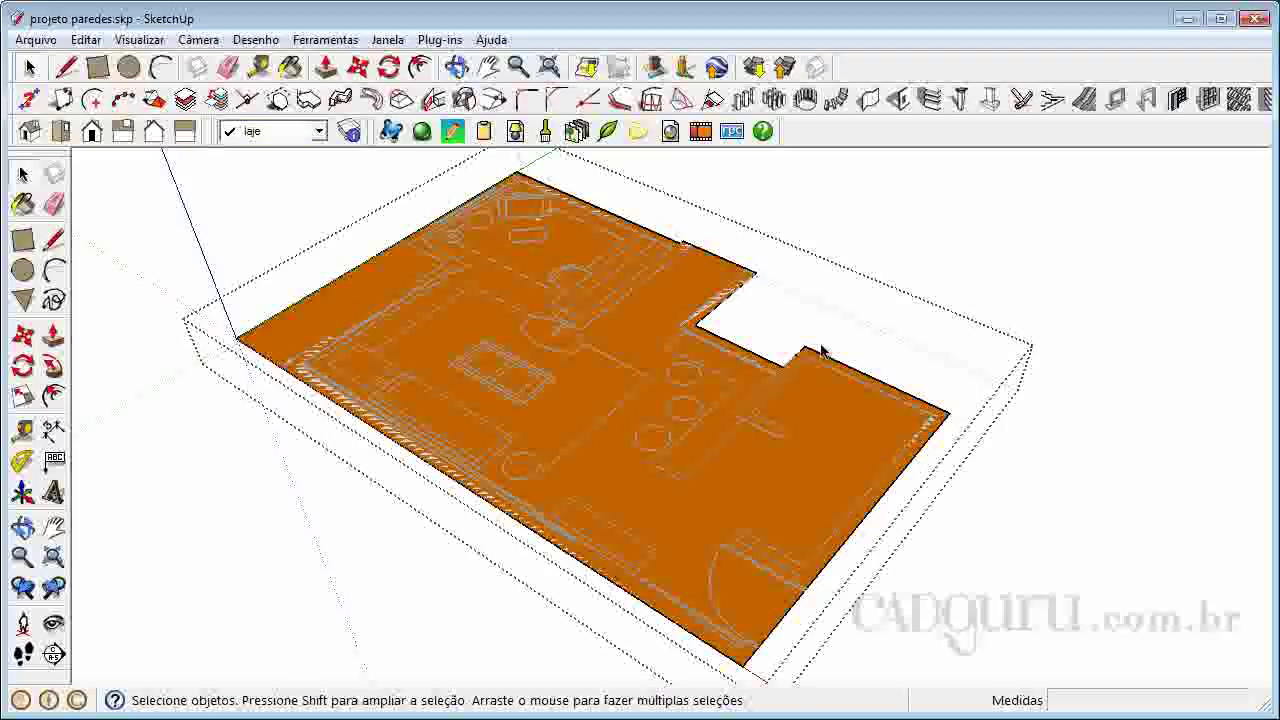
left_click(22, 527)
left_click_drag(851, 560, 655, 455)
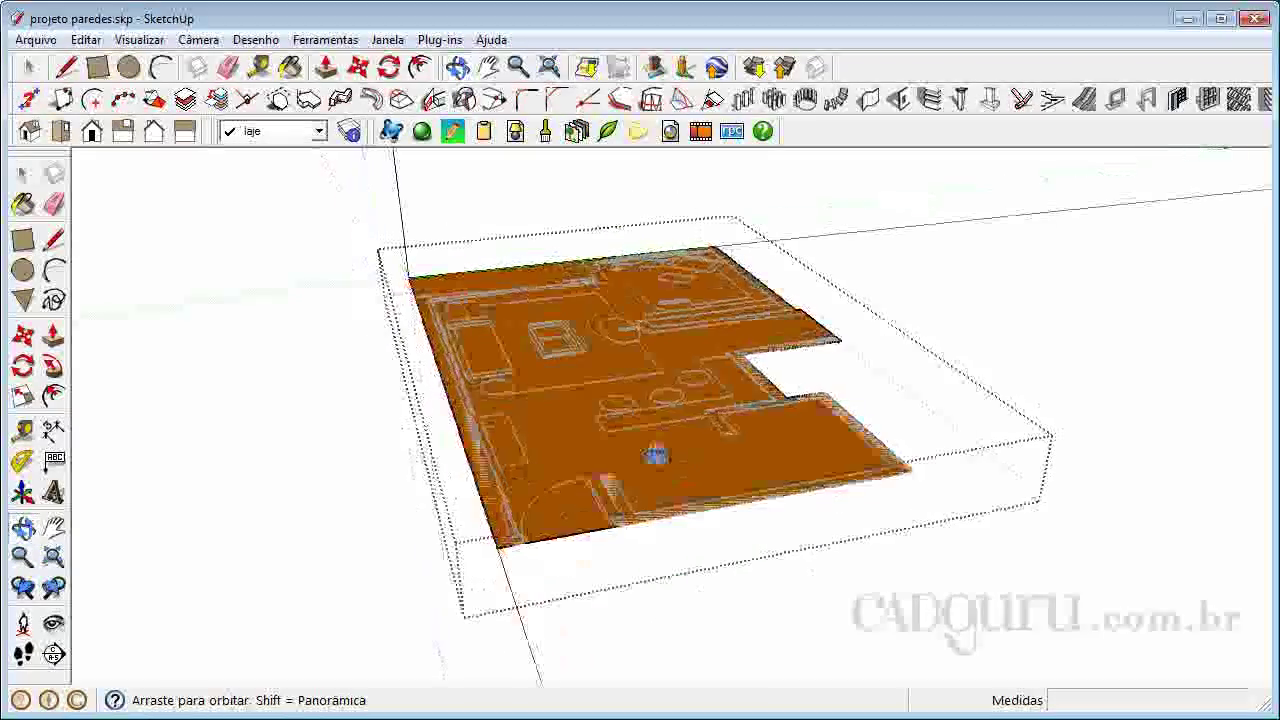
scroll(571, 484, "up", 5)
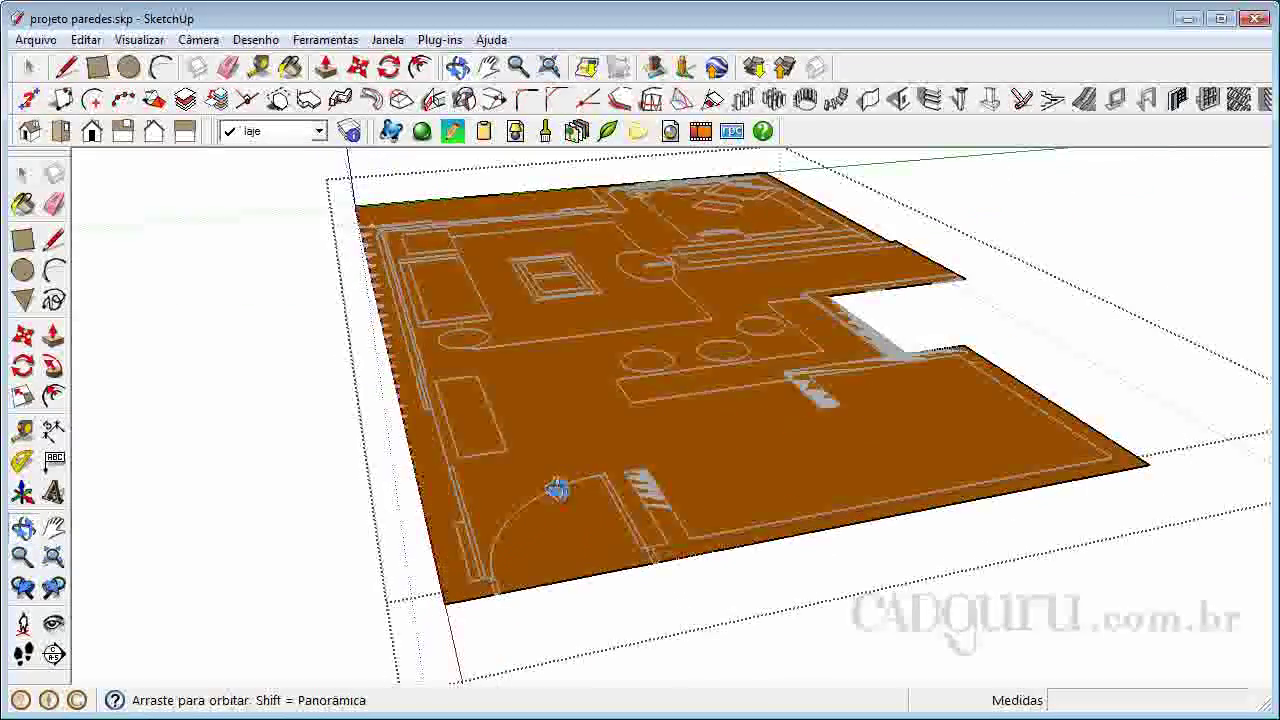
right_click(548, 455)
left_click(575, 470)
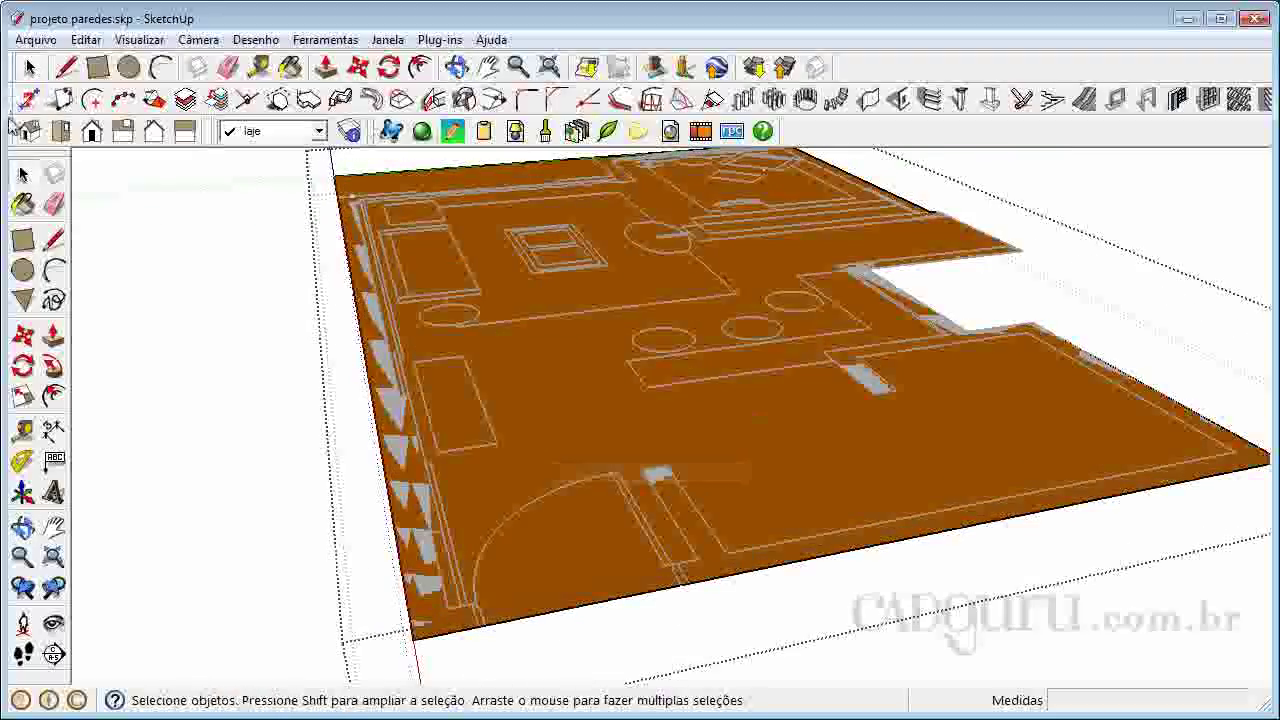
Push/Pull the slab face downward by 0,15 m and close the group.
left_click(55, 340)
scroll(588, 445, "down", 1)
scroll(588, 445, "down", 2)
scroll(577, 614, "up", 3)
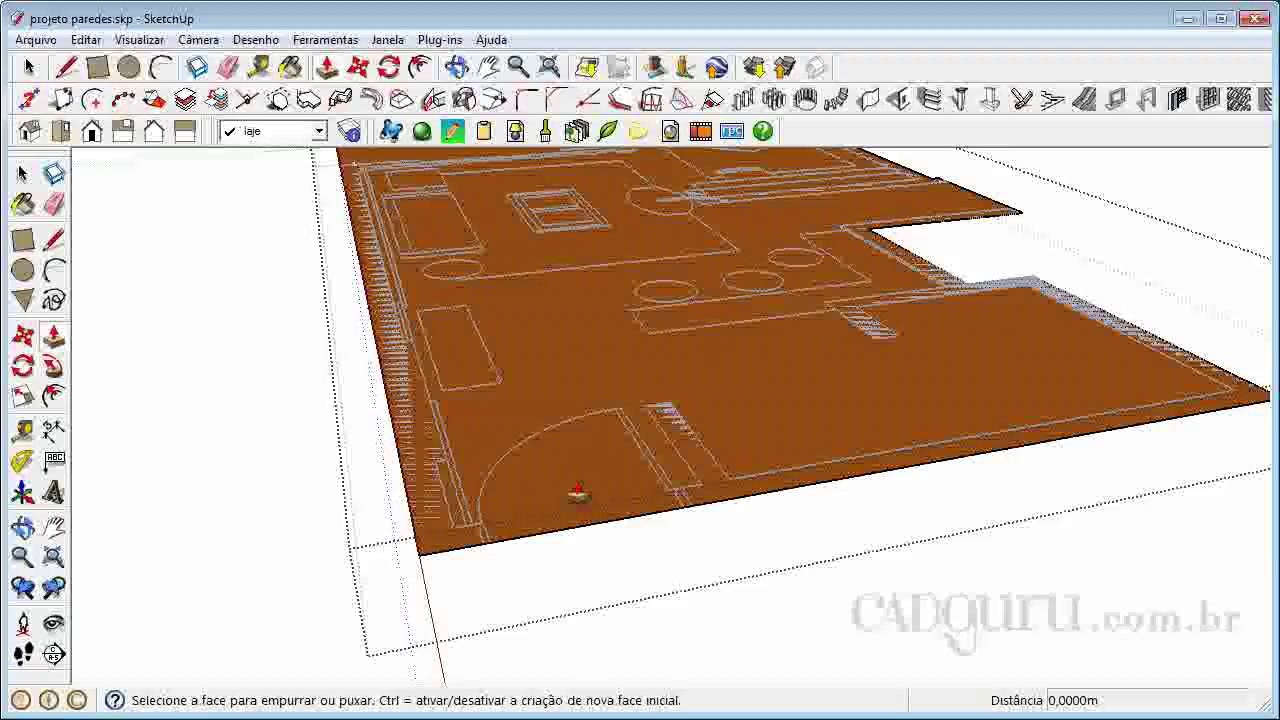
left_click(577, 497)
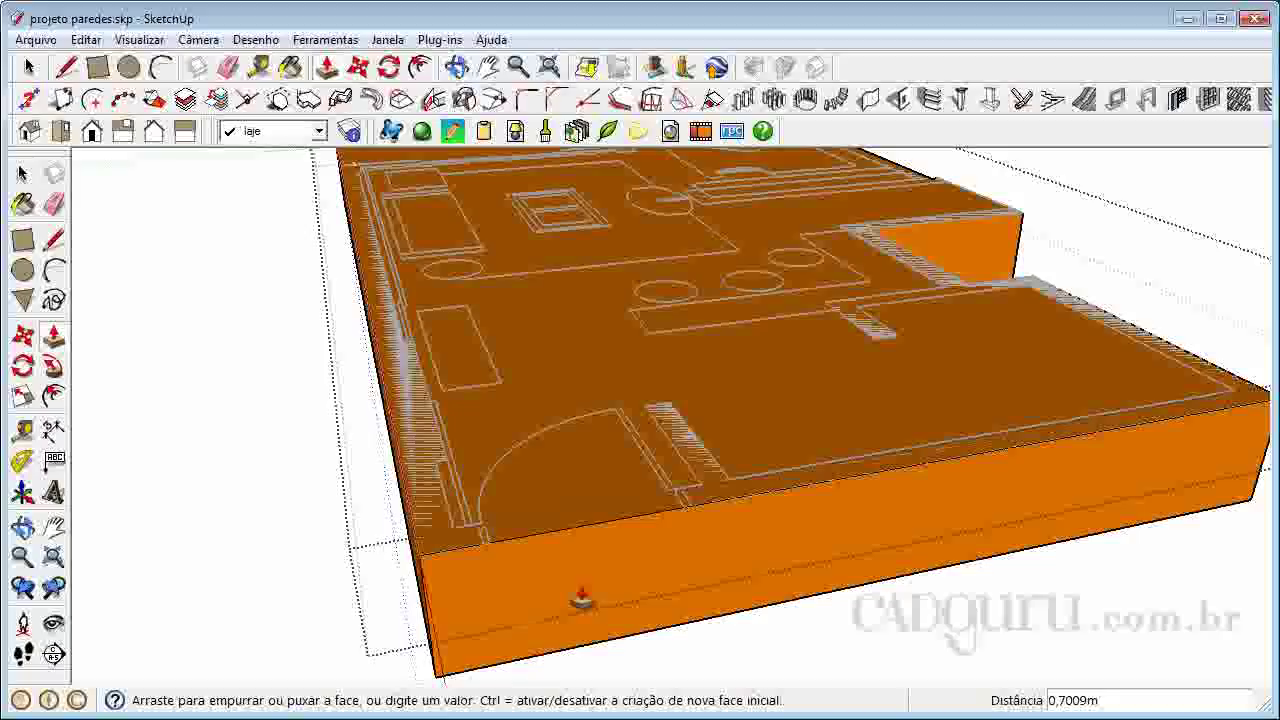
type("0,1")
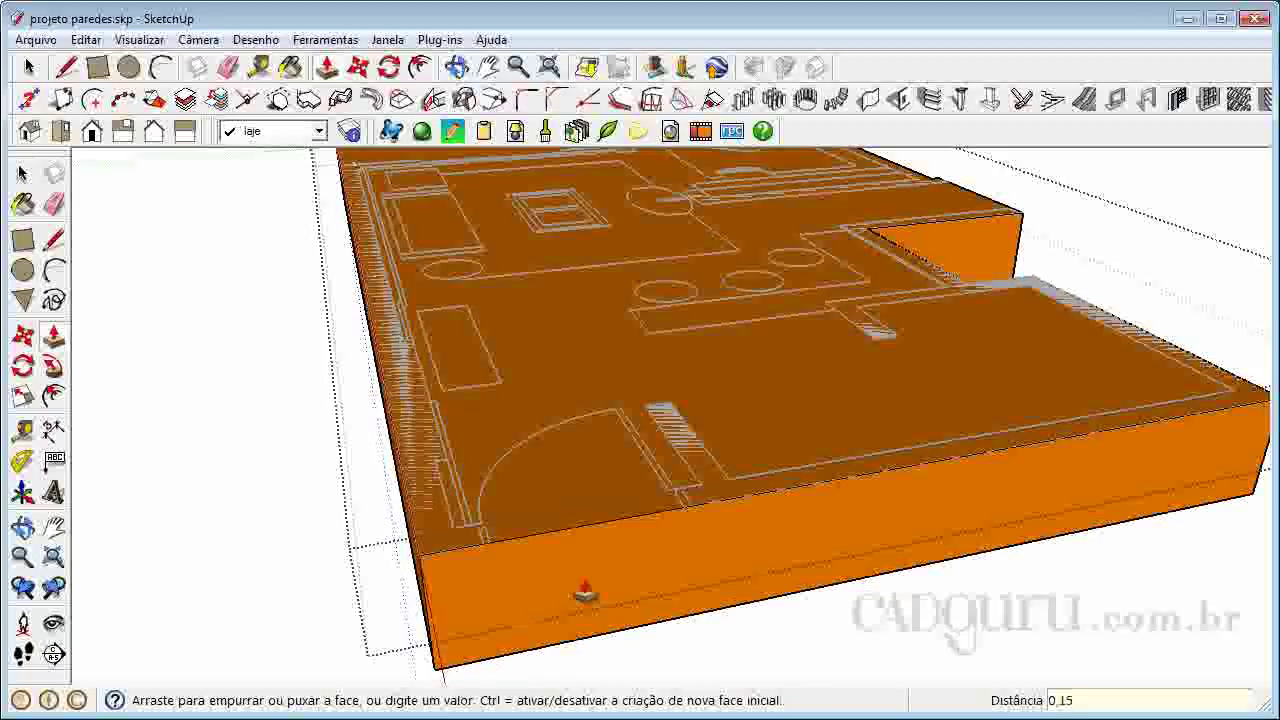
type("5")
key("Return")
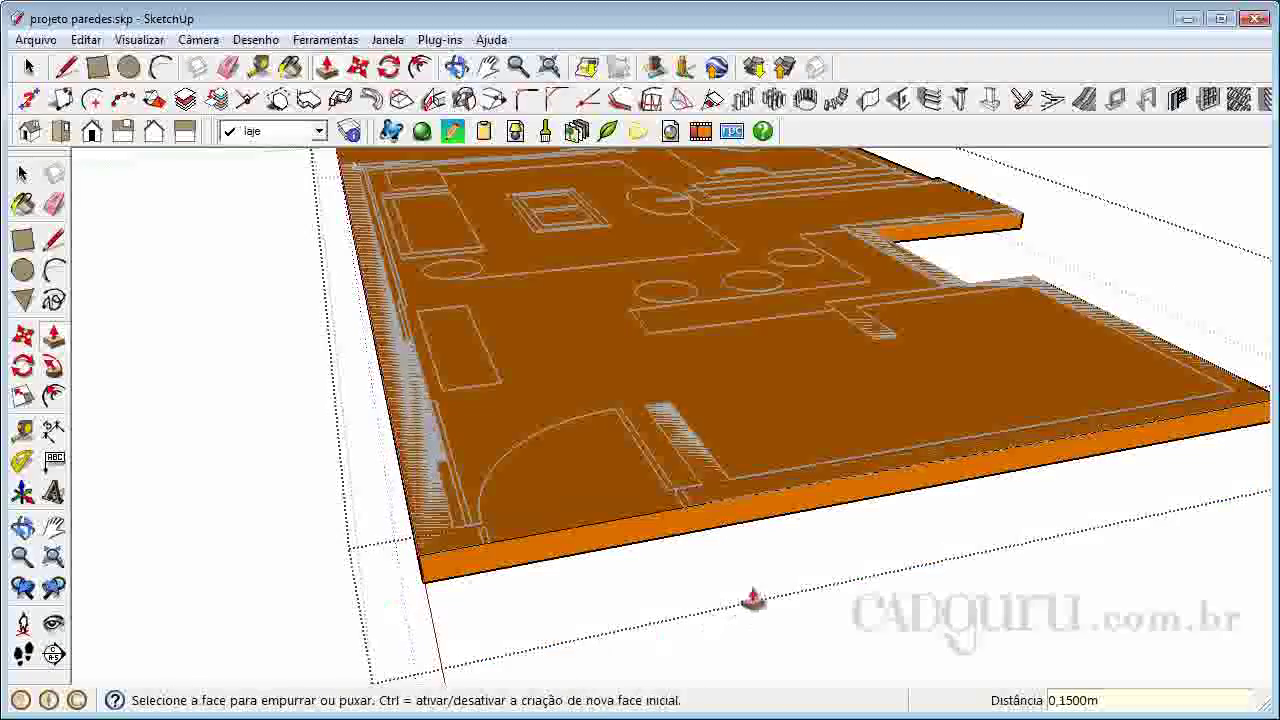
key("space")
left_click(233, 306)
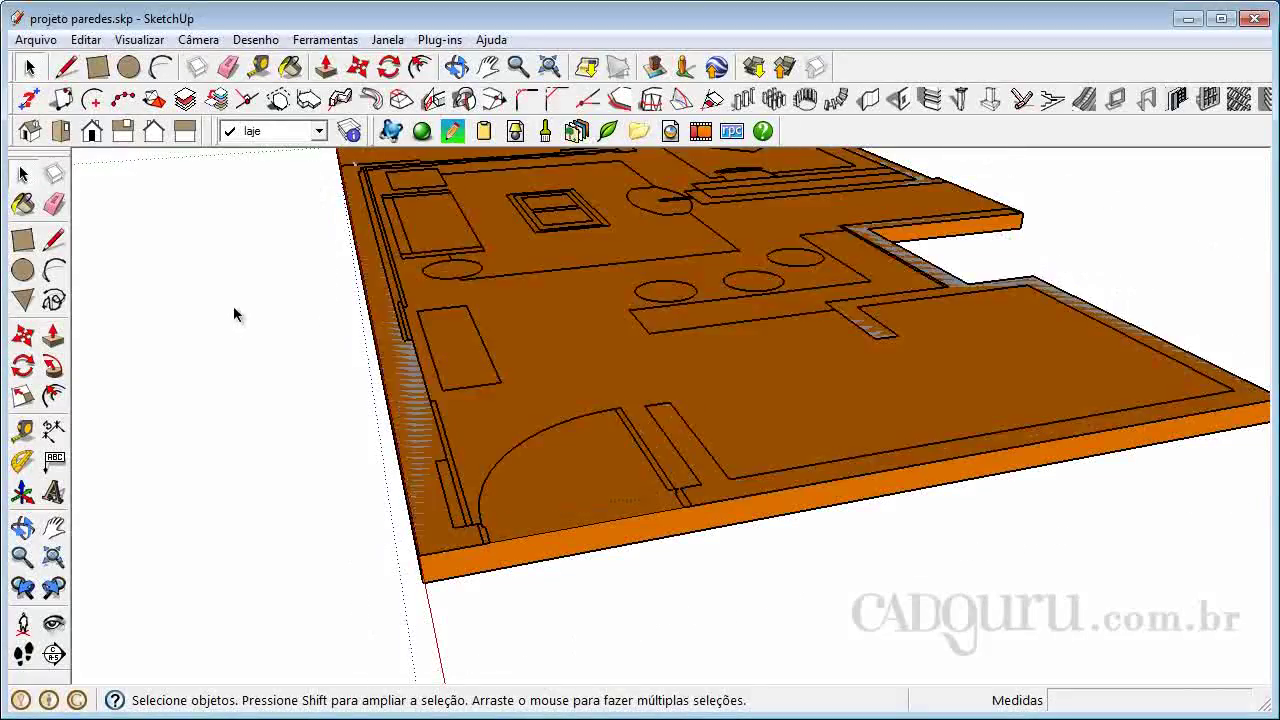
Examine the slab group's separation from the floor plan, inspecting its front side face inside the group and the whole slab from above.
scroll(272, 407, "down", 4)
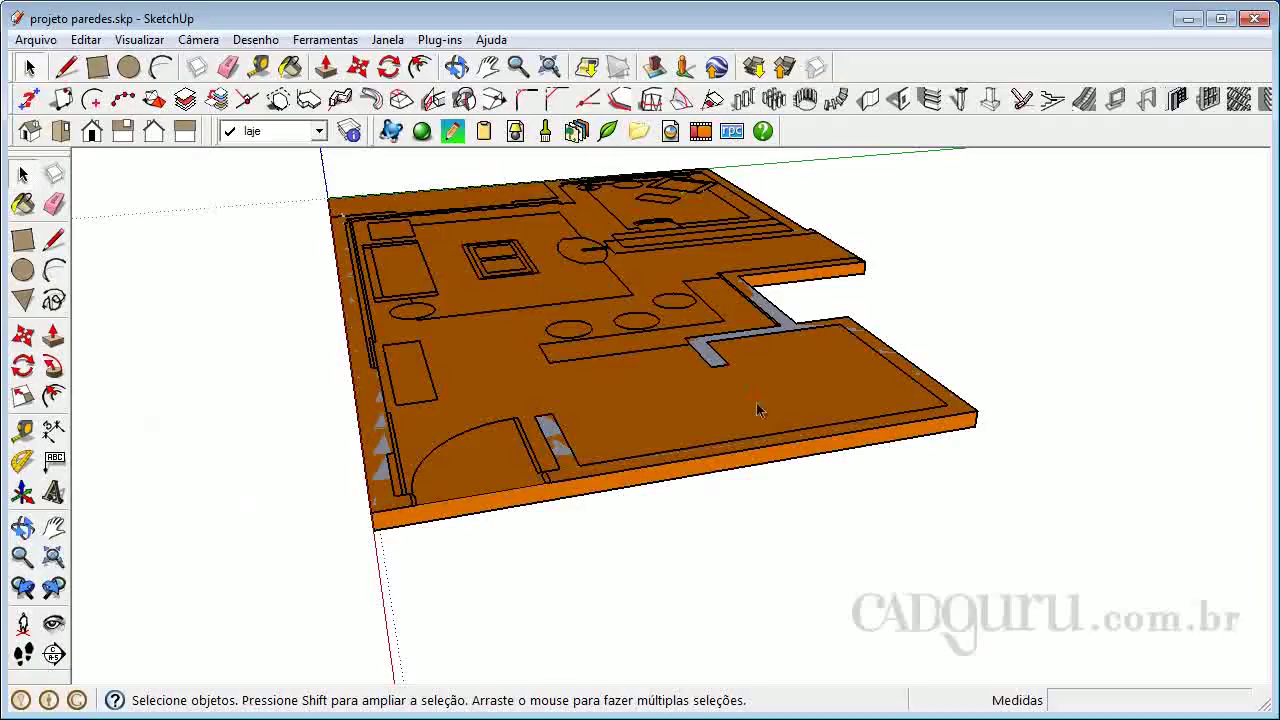
left_click_drag(257, 558, 1064, 248)
left_click_drag(180, 563, 1083, 191)
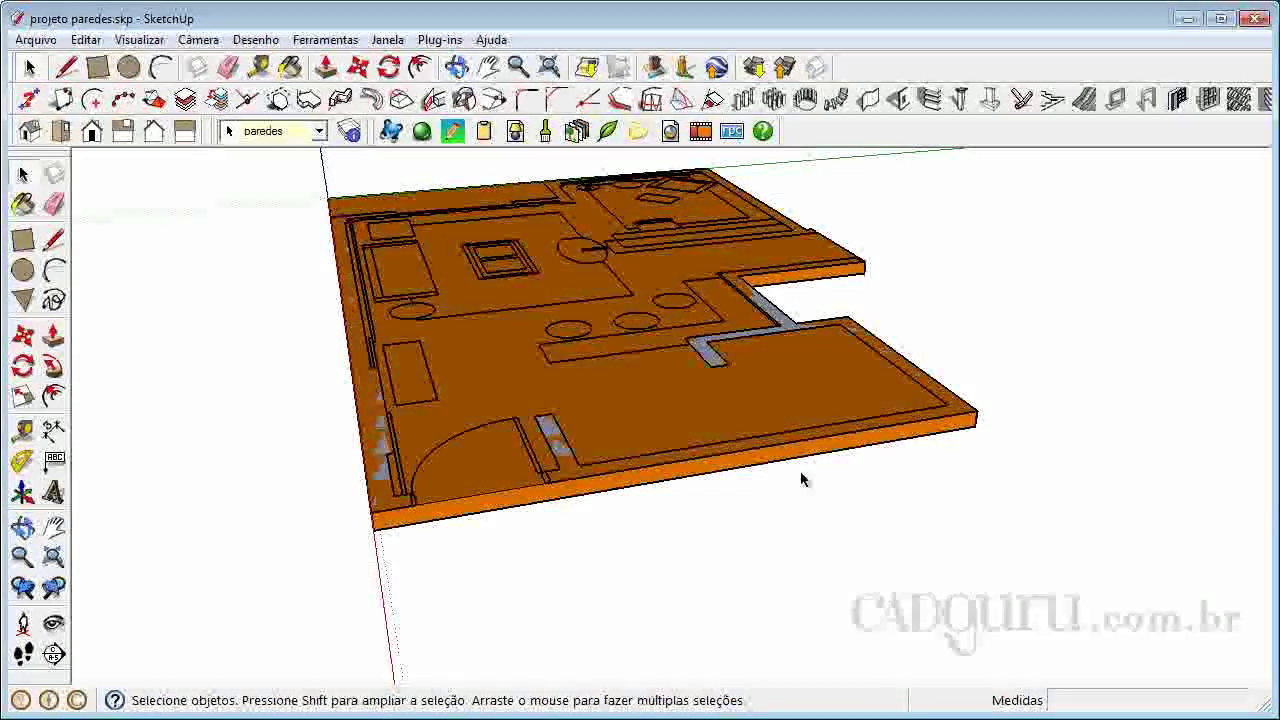
left_click(681, 415)
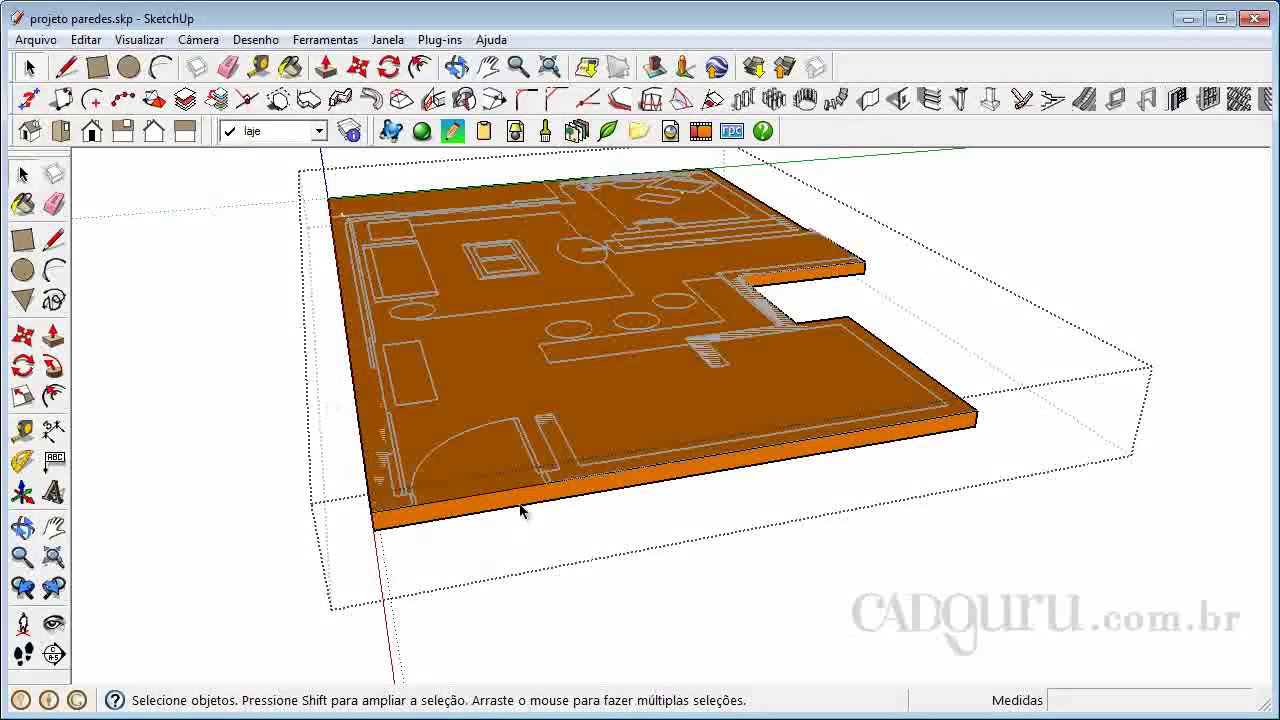
left_click(488, 472)
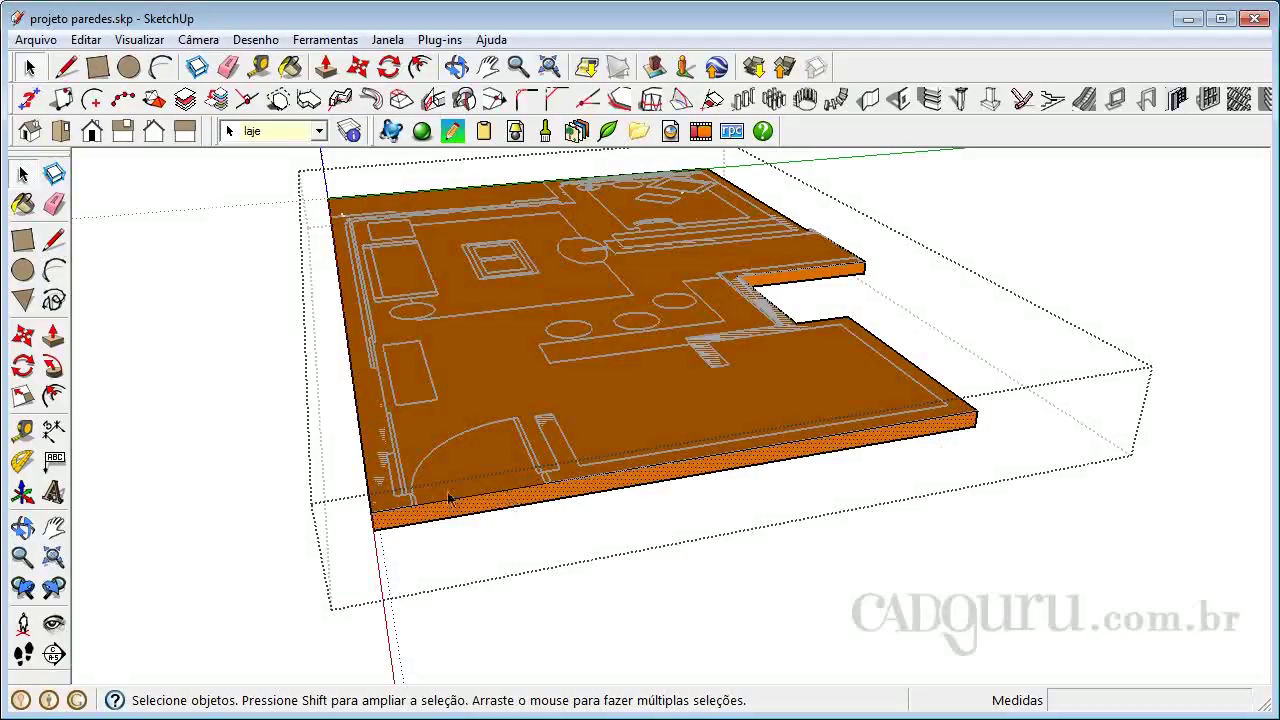
left_click(257, 394)
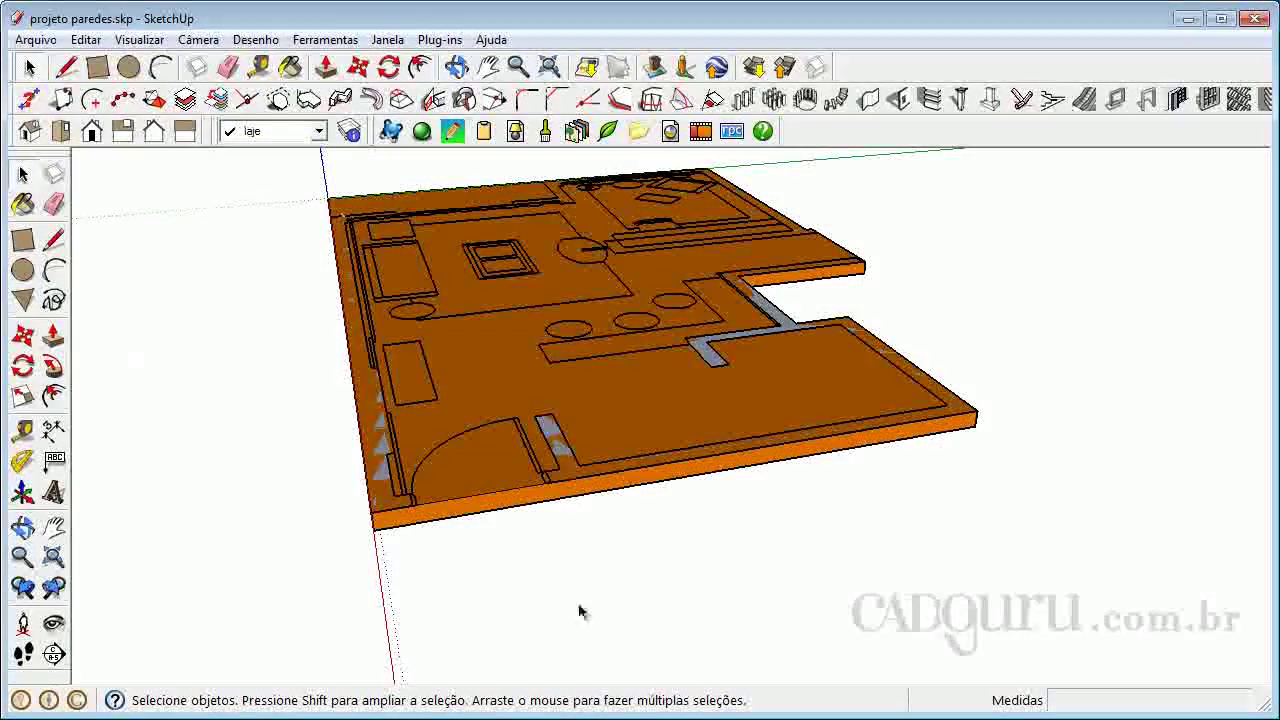
left_click(22, 527)
left_click_drag(343, 263, 423, 206)
right_click(432, 262)
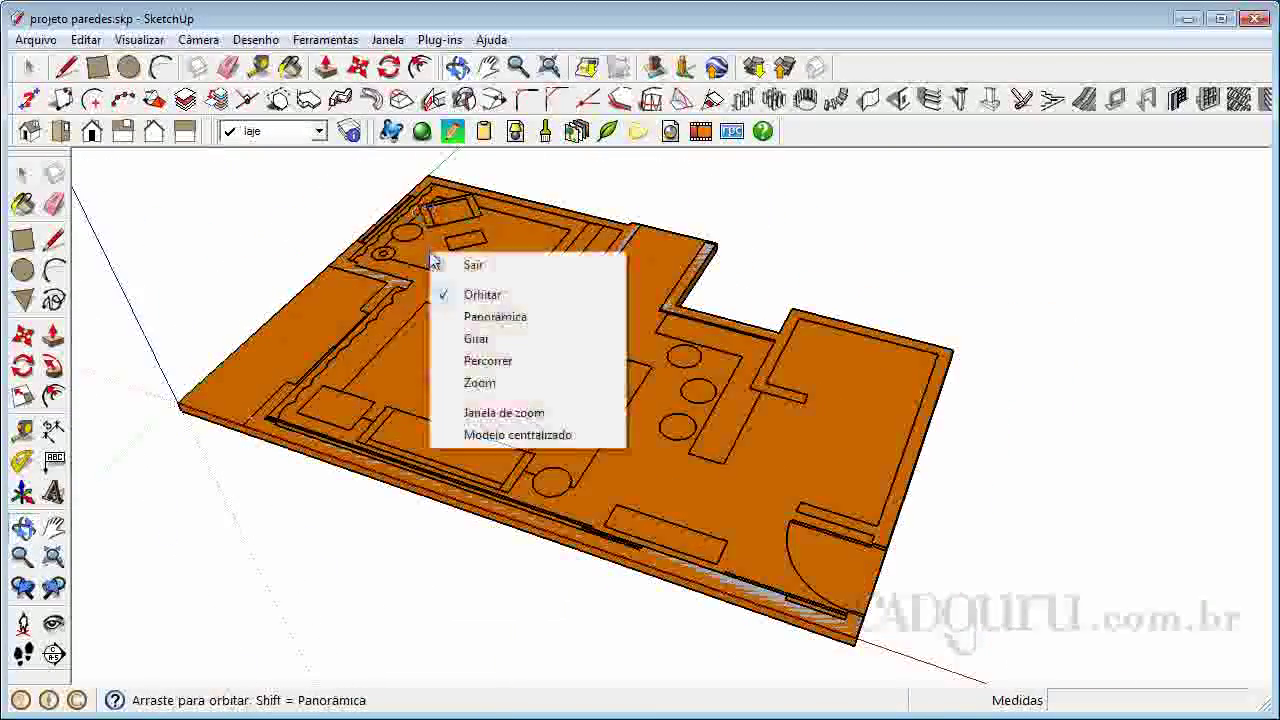
left_click(472, 265)
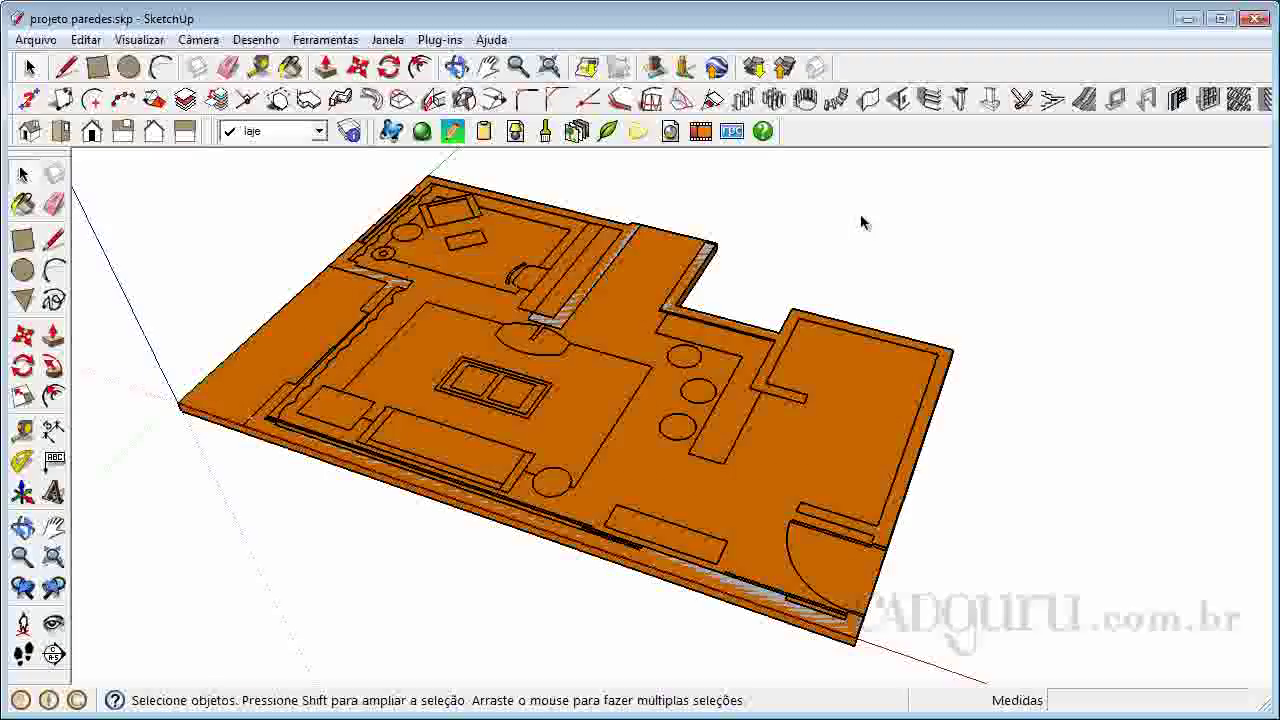
Examine the overlap between the floor plan and the slab's top face, opening and closing the slab group to compare.
scroll(575, 327, "up", 5)
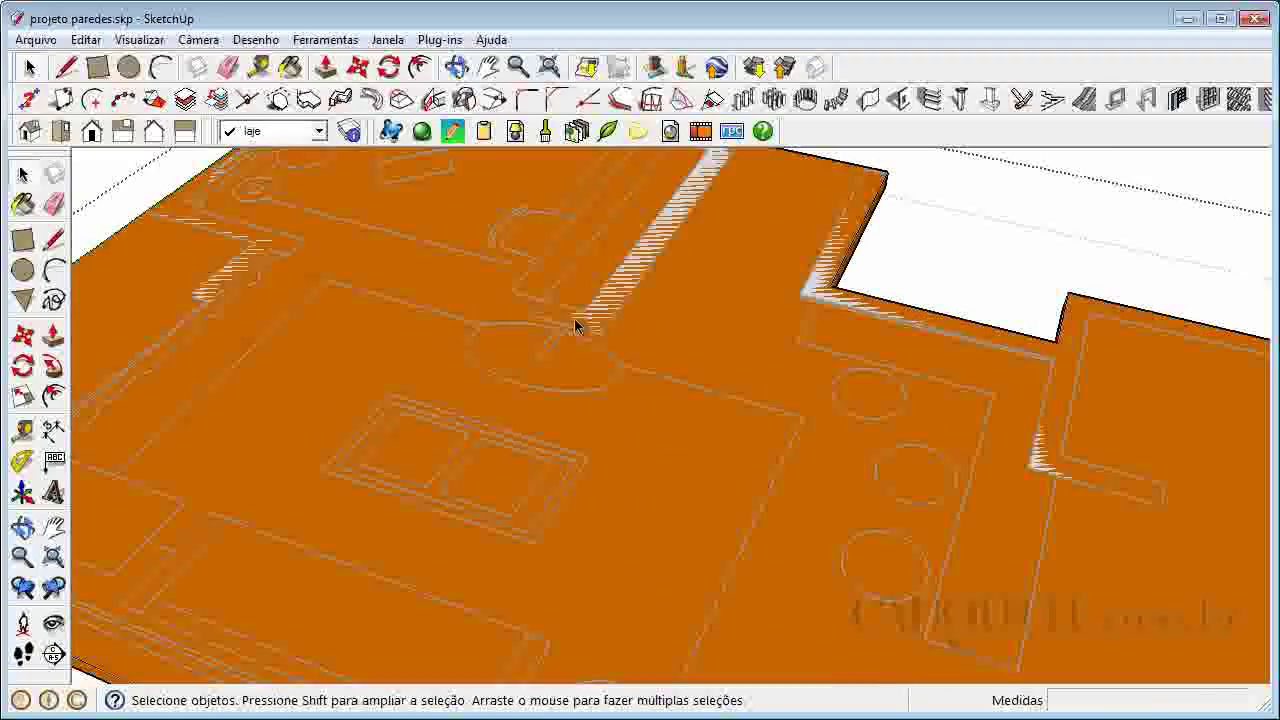
scroll(578, 324, "down", 5)
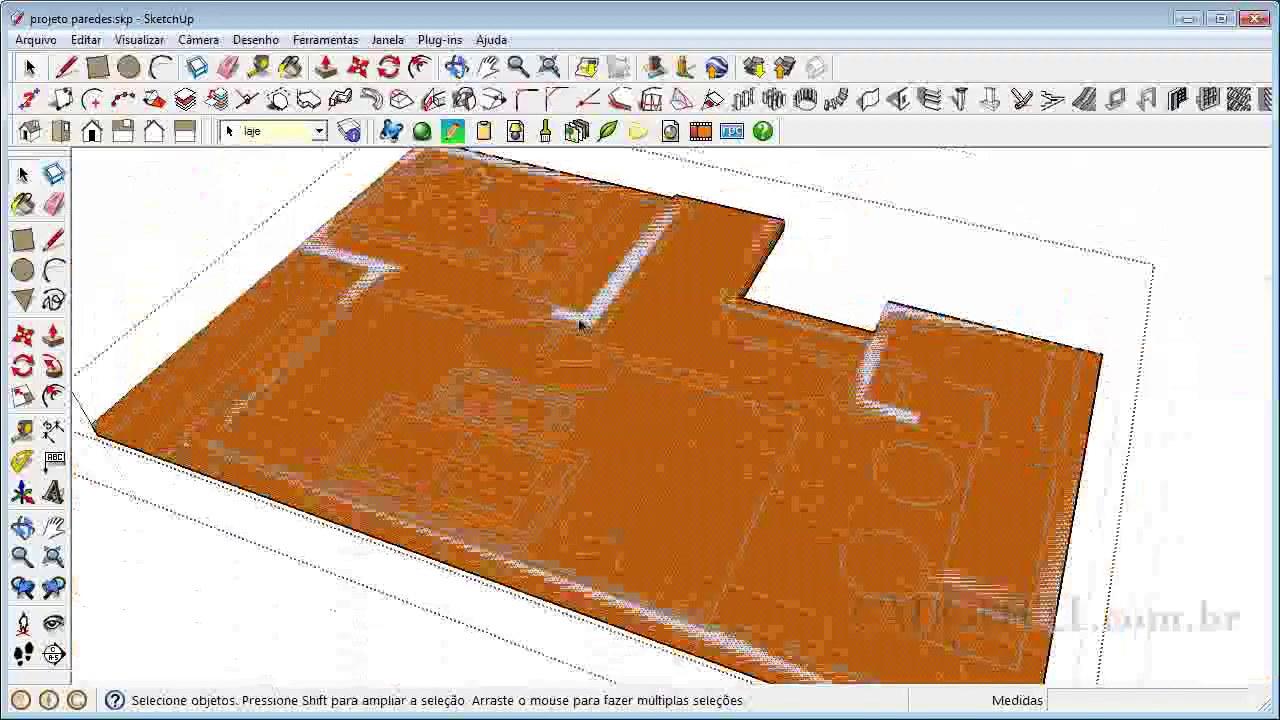
scroll(580, 324, "down", 1)
left_click(844, 197)
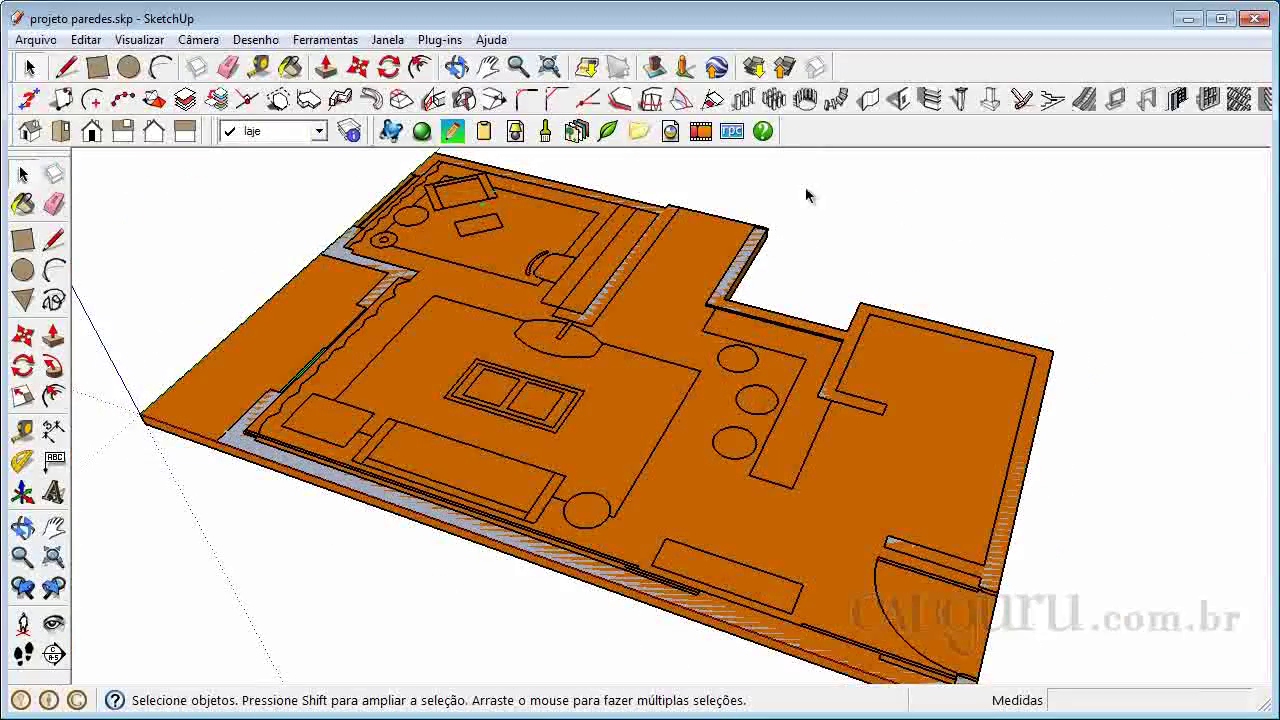
scroll(361, 323, "down", 1)
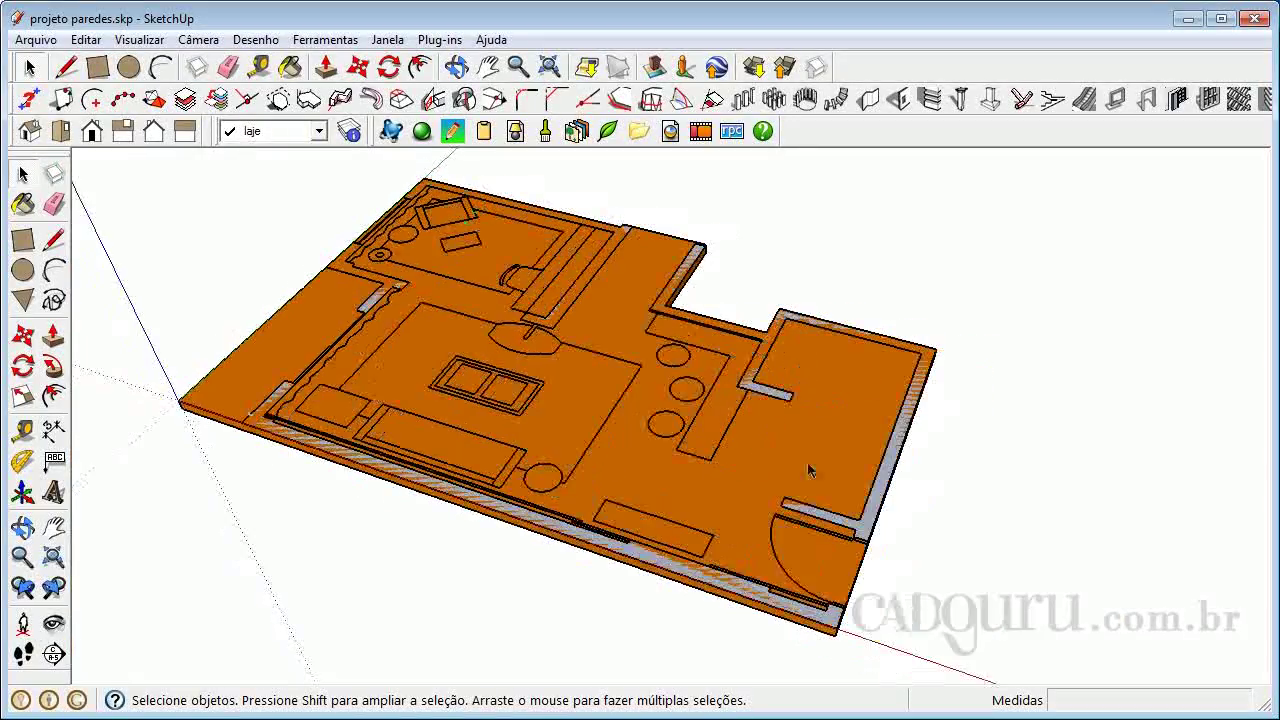
left_click(784, 607)
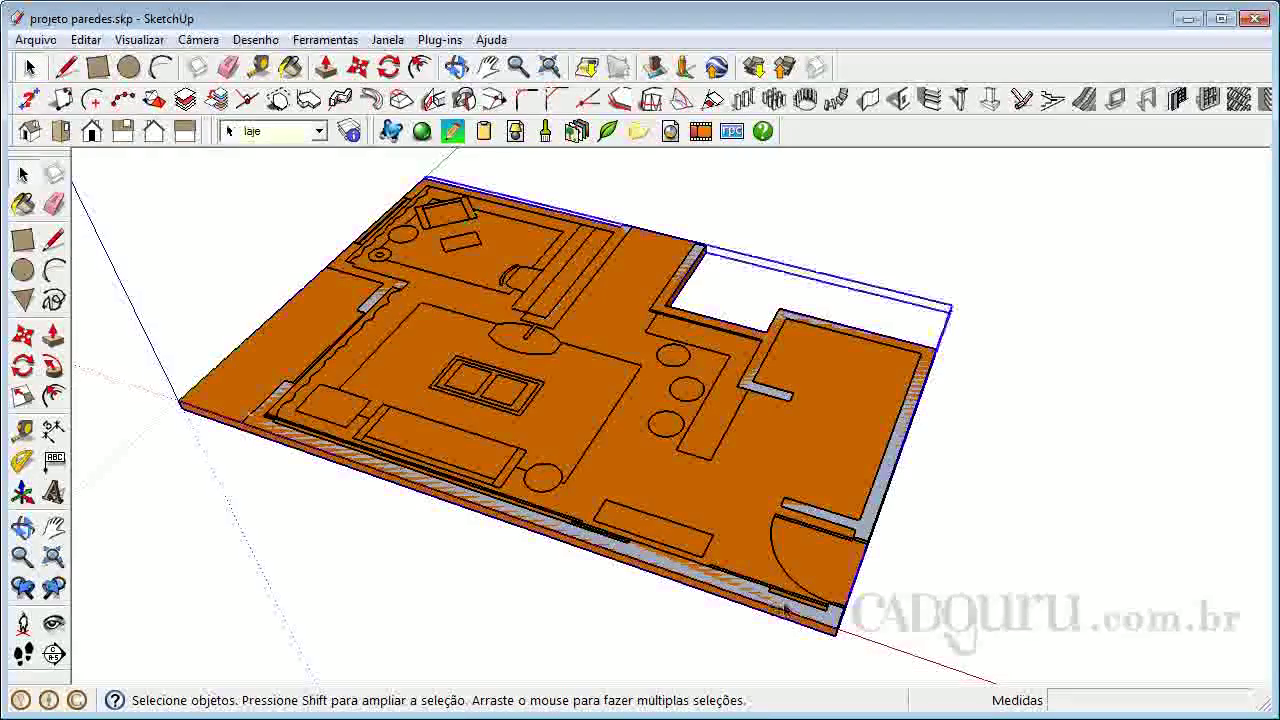
triple_click(784, 607)
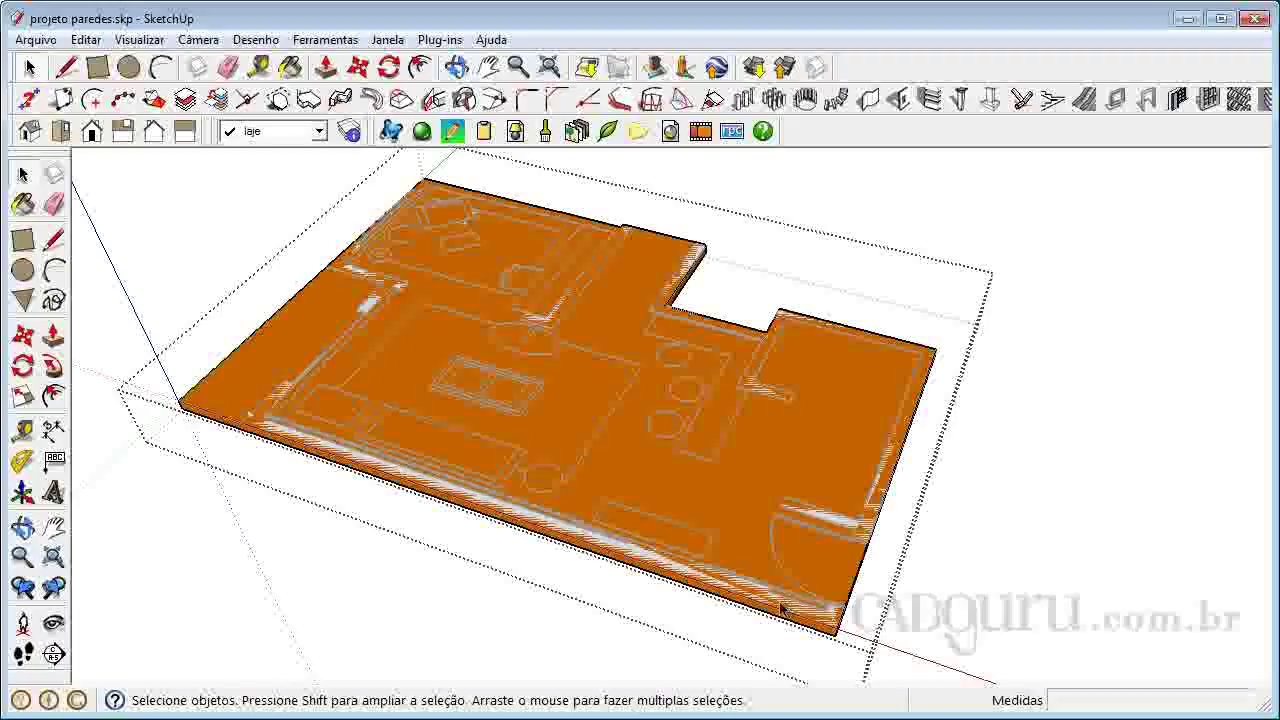
left_click(977, 557)
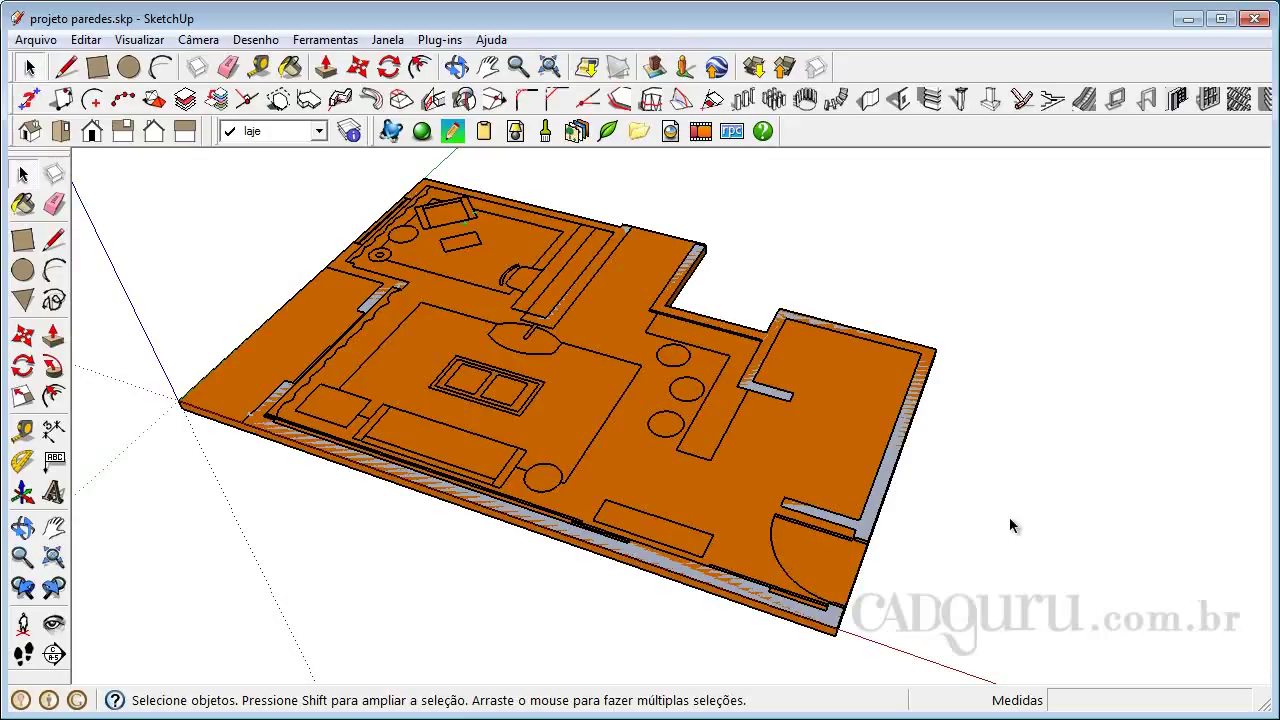
Look through the wall types in the 1001bit Create Walls tool and open the build settings for type 1.
left_click(869, 100)
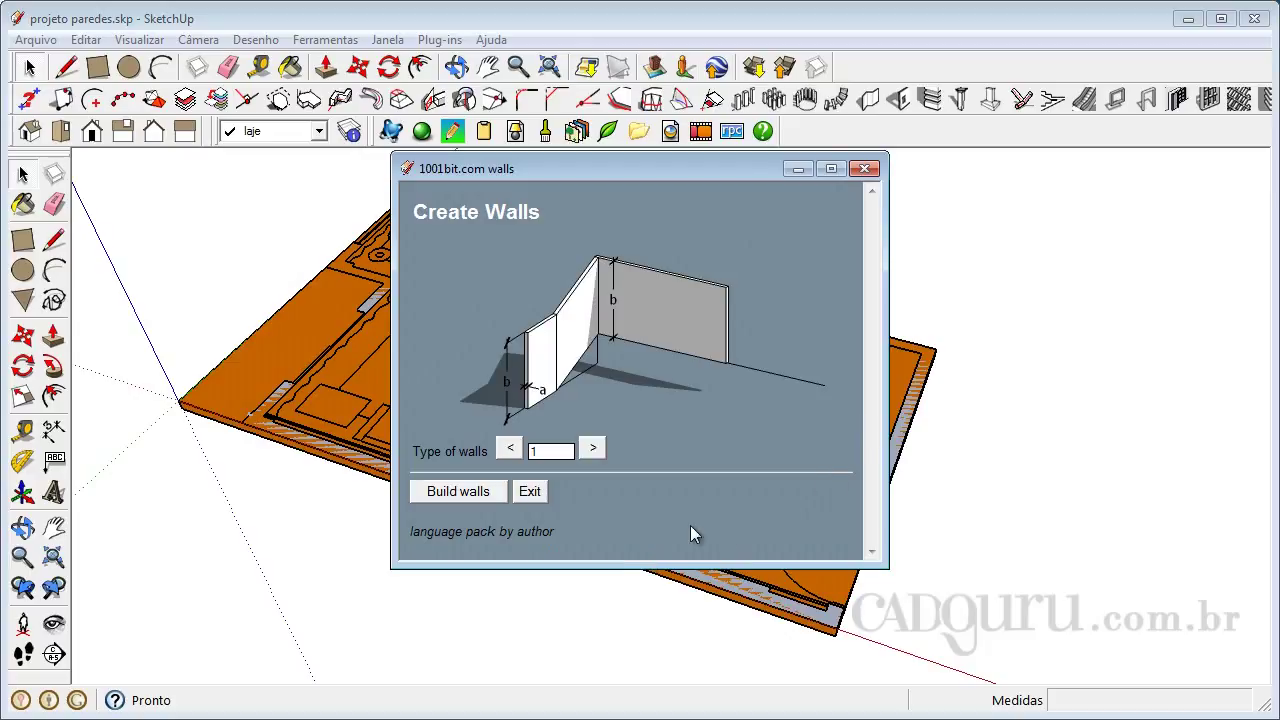
left_click(593, 449)
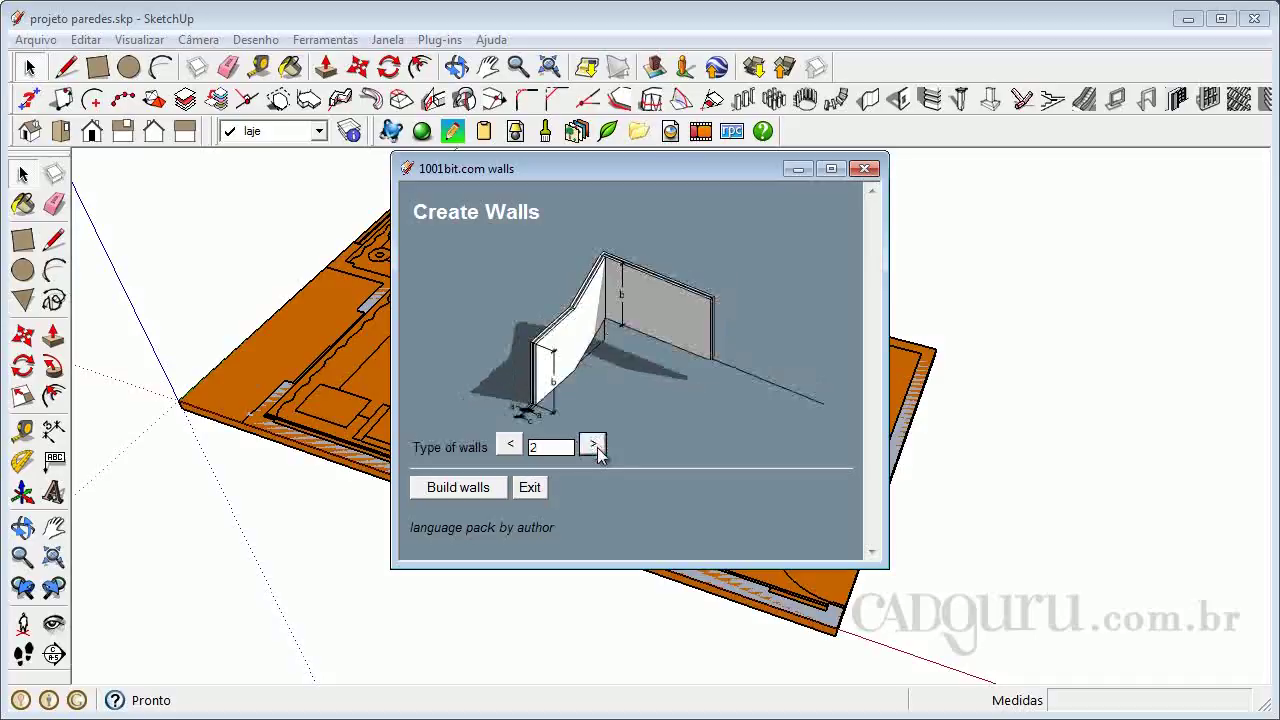
left_click(593, 447)
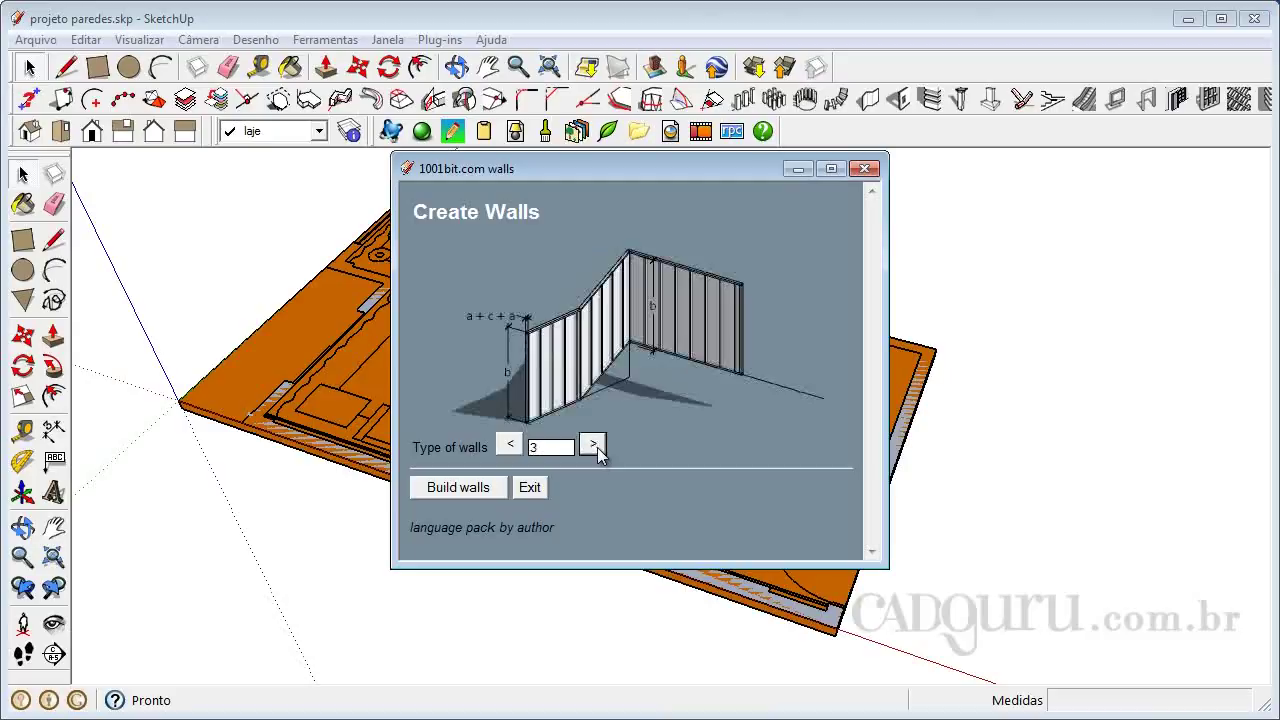
left_click(593, 447)
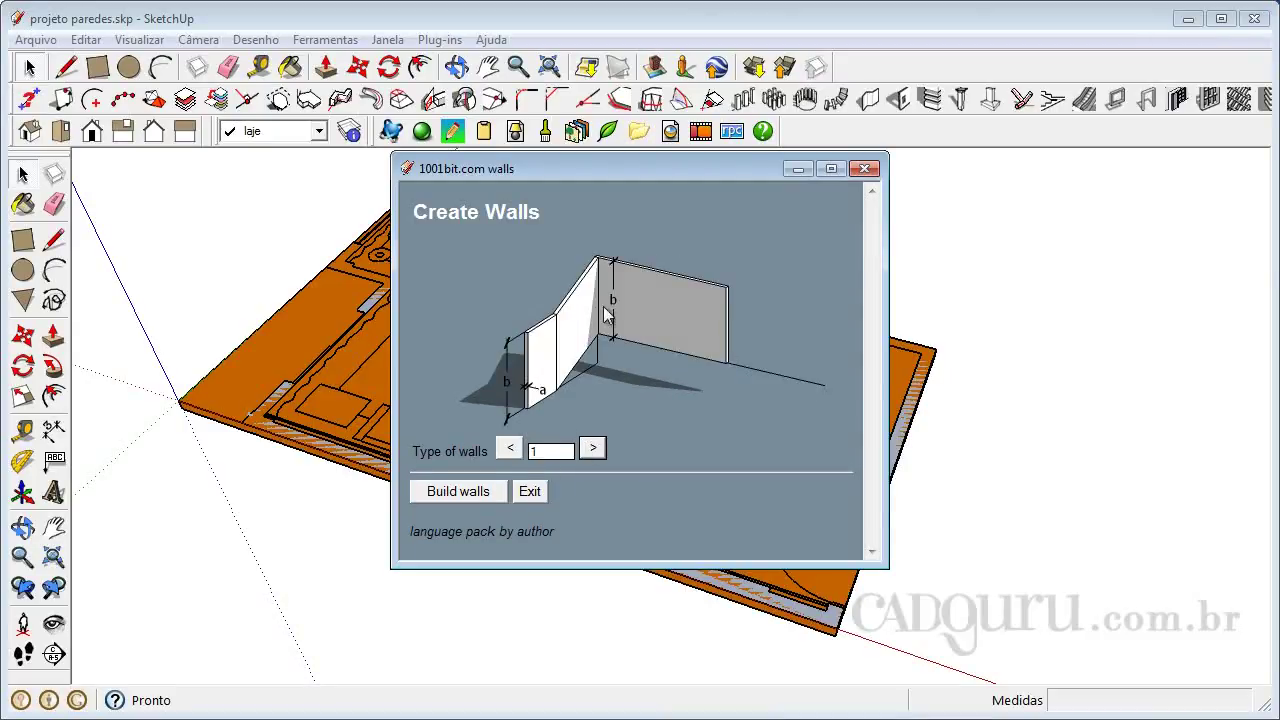
left_click(458, 491)
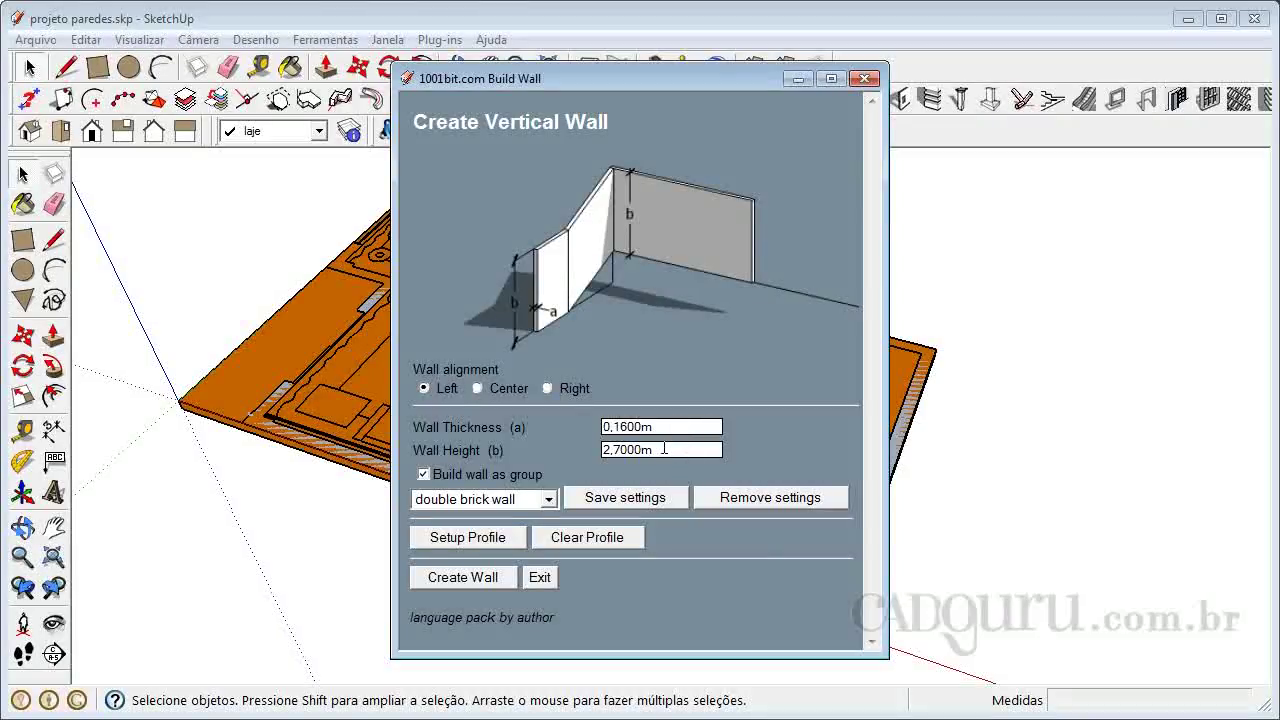
Compare the Center, Right and Left wall alignment previews in the vertical wall settings.
left_click(476, 389)
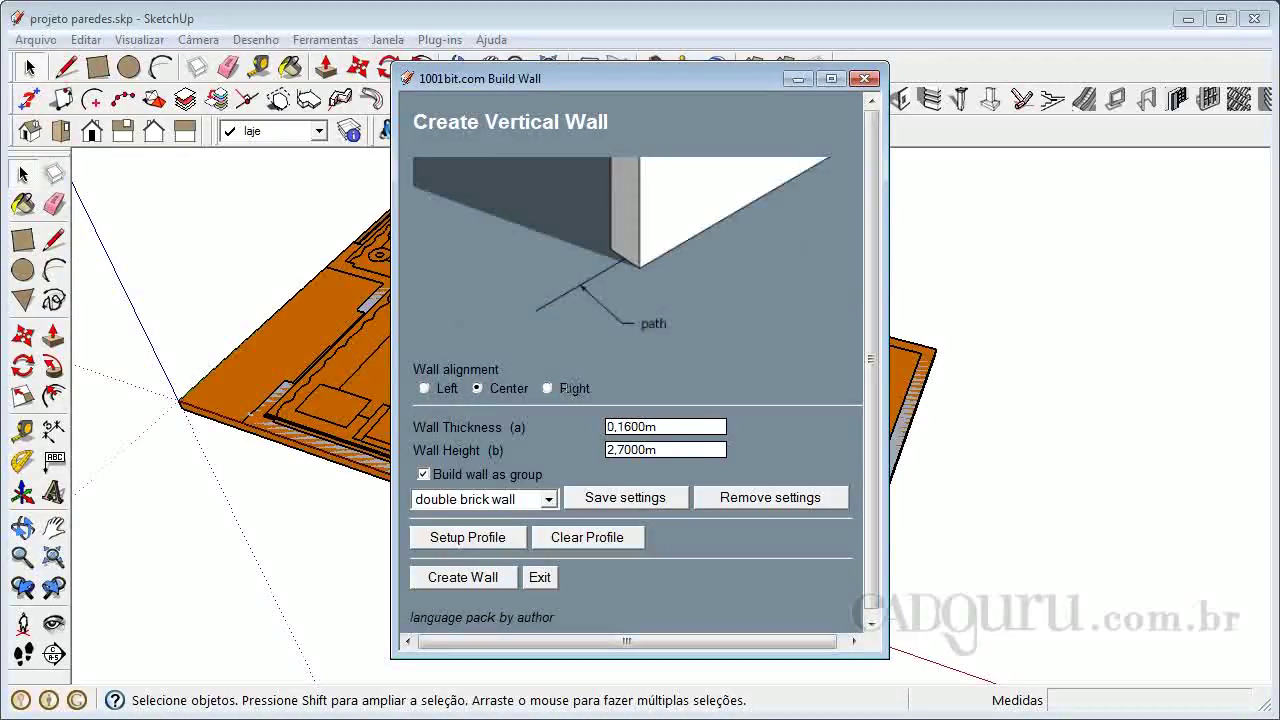
left_click(546, 389)
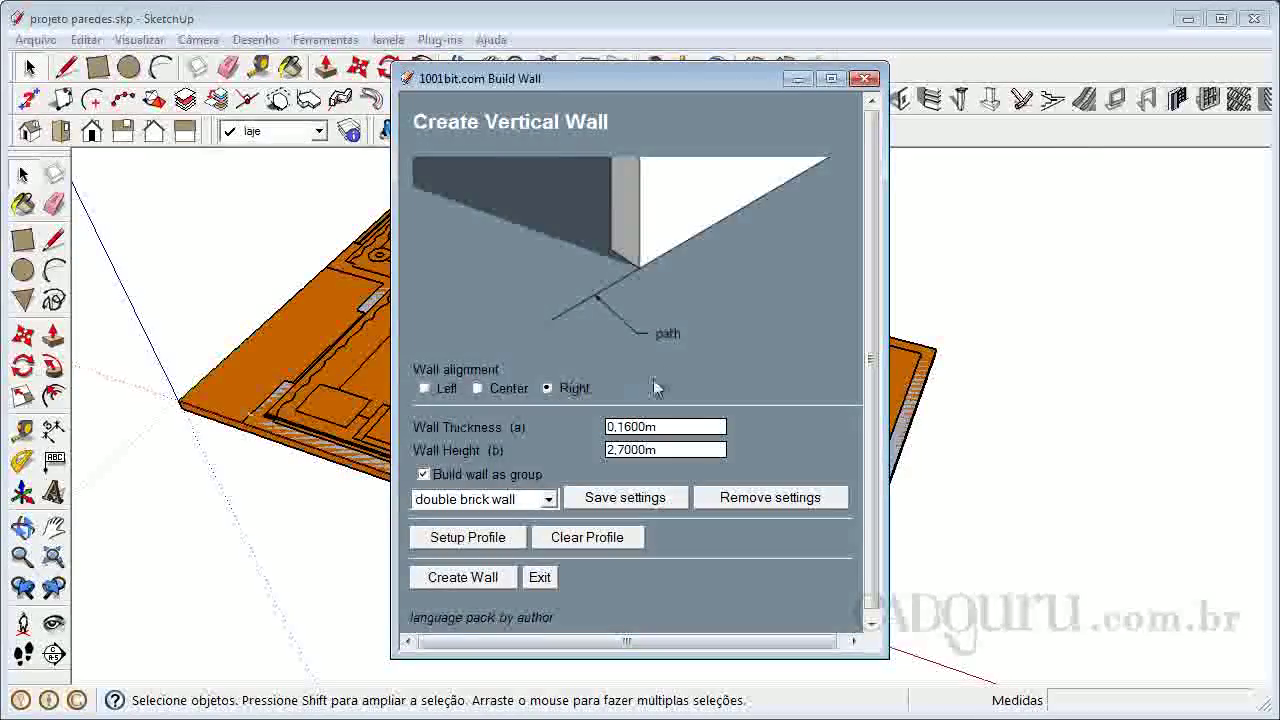
left_click(423, 389)
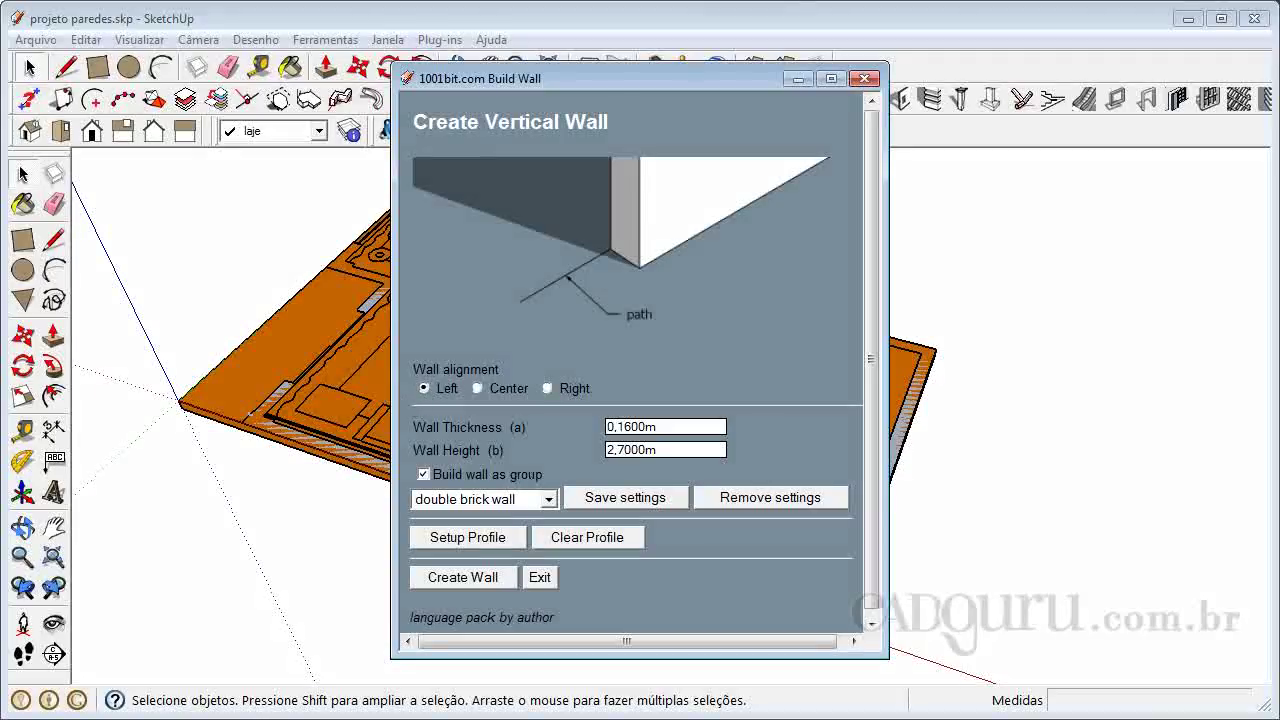
Load the "parede apartamento" wall preset, then bring up the prompt for saving the current settings and dismiss it.
left_click(548, 503)
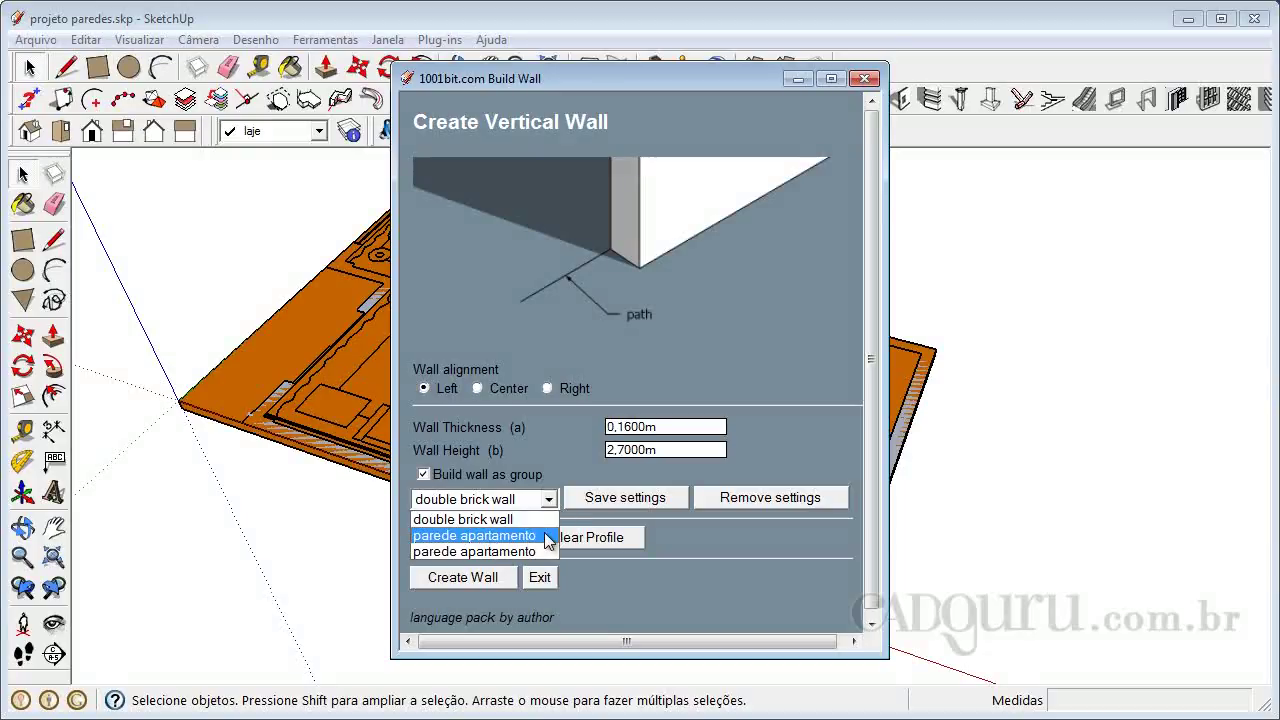
left_click(545, 535)
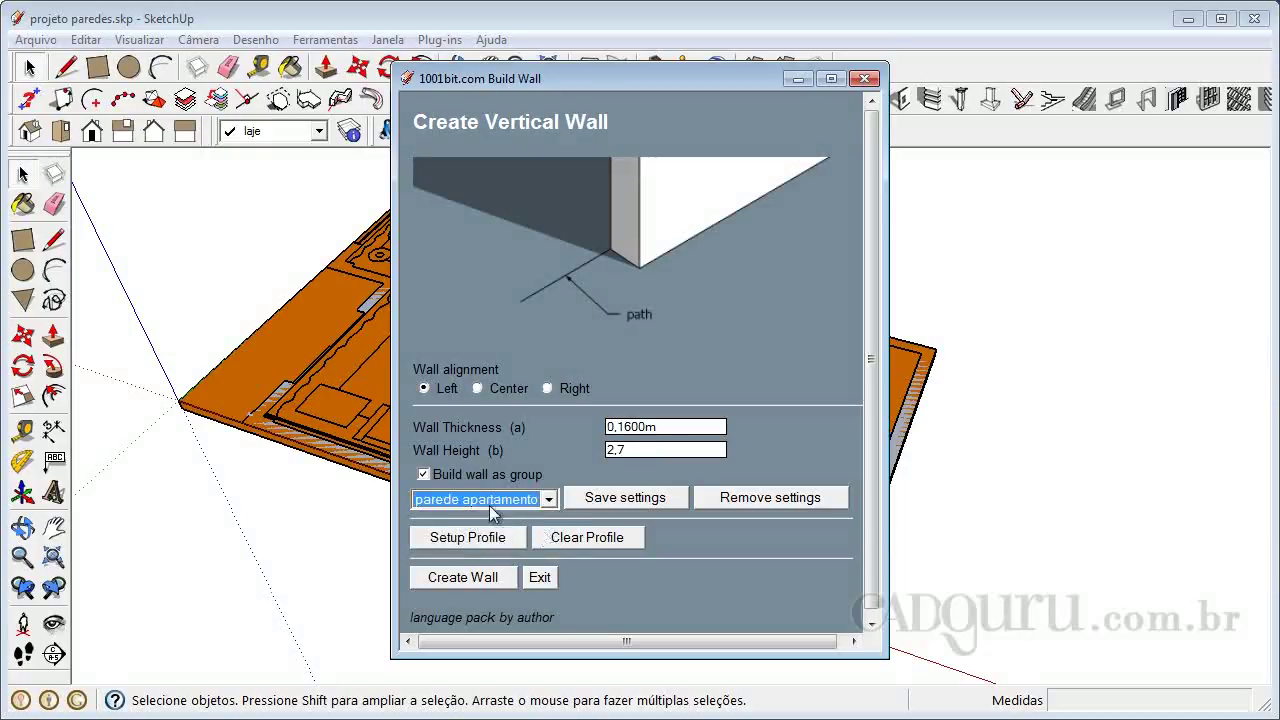
left_click(655, 498)
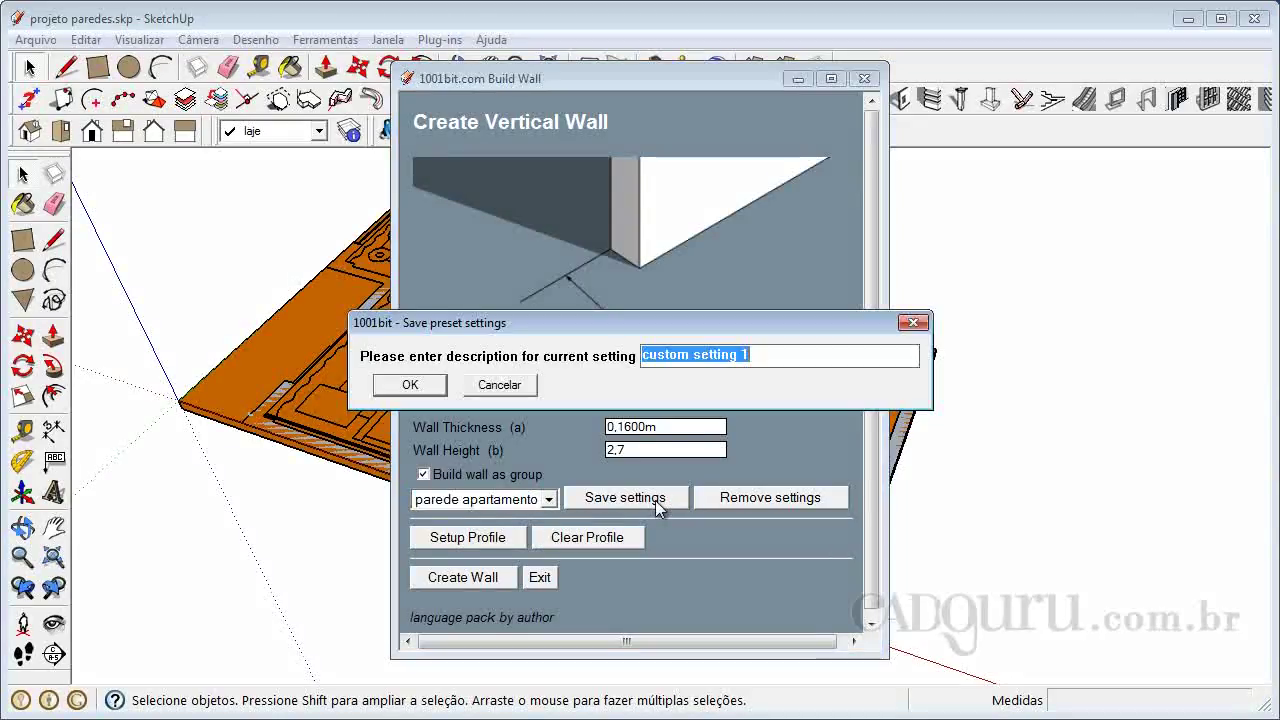
left_click(500, 389)
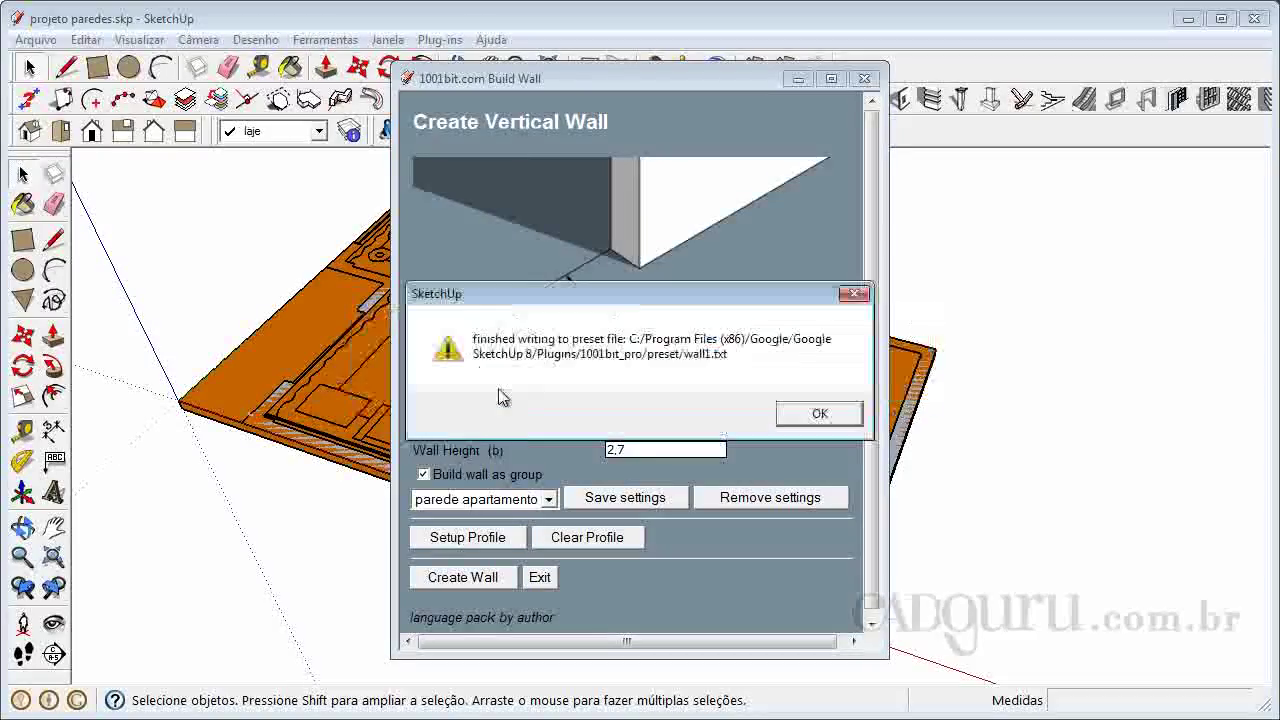
left_click(818, 413)
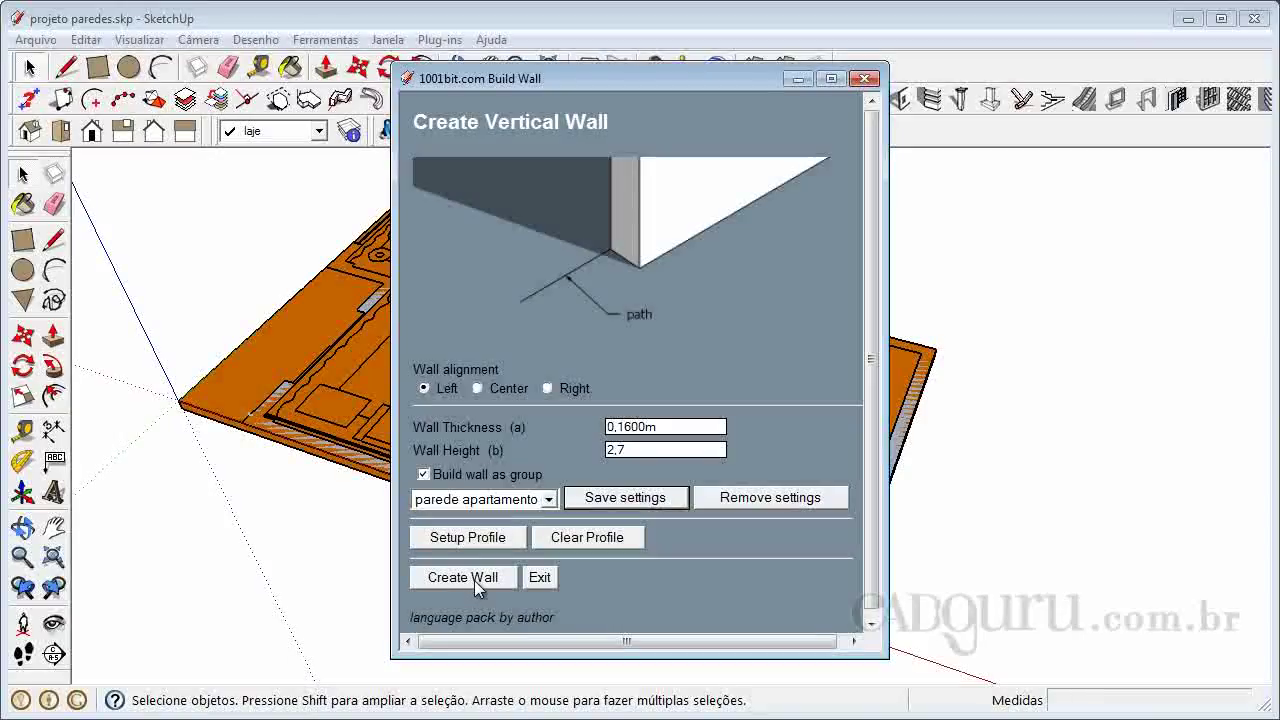
left_click(492, 578)
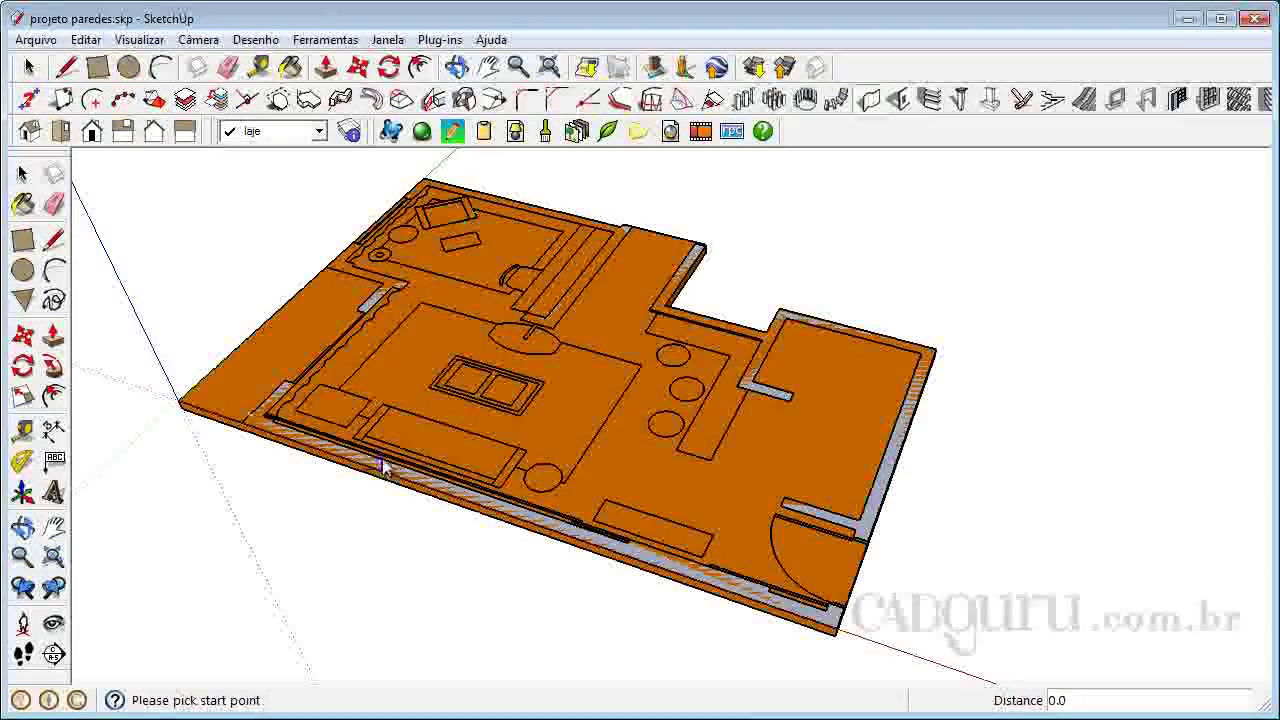
scroll(362, 540, "down", 1)
scroll(506, 223, "up", 5)
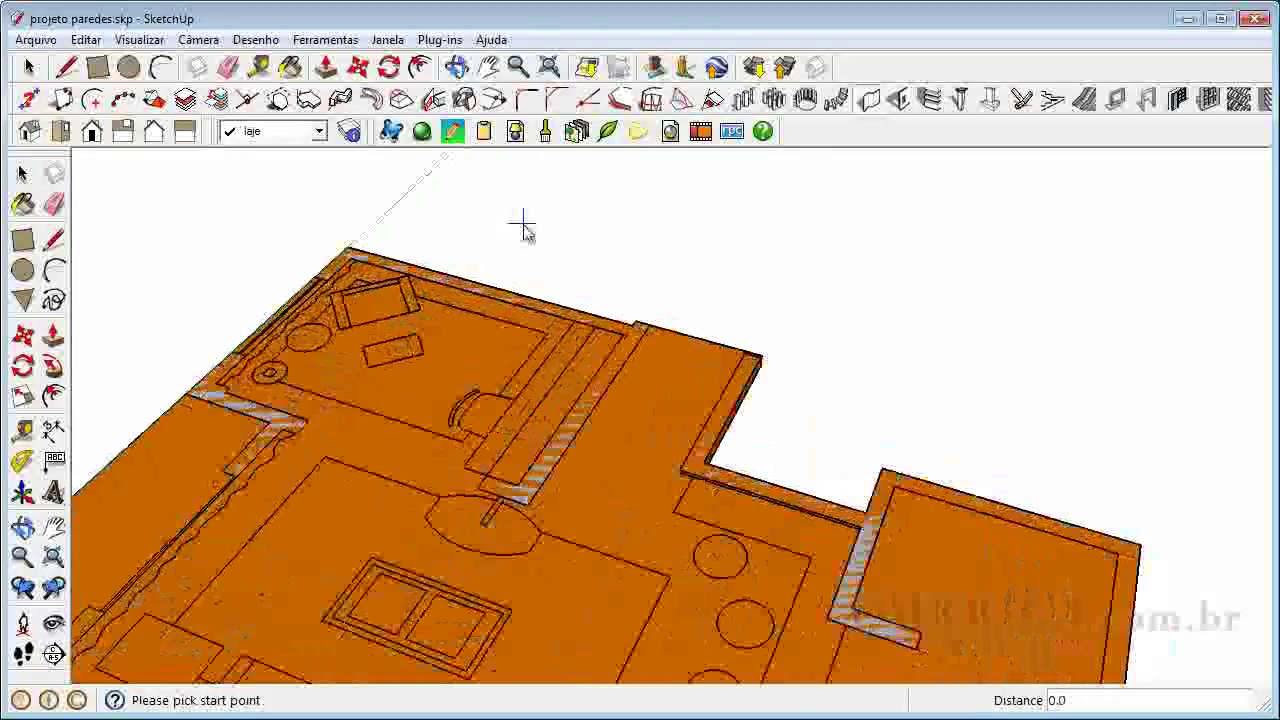
left_click(632, 324)
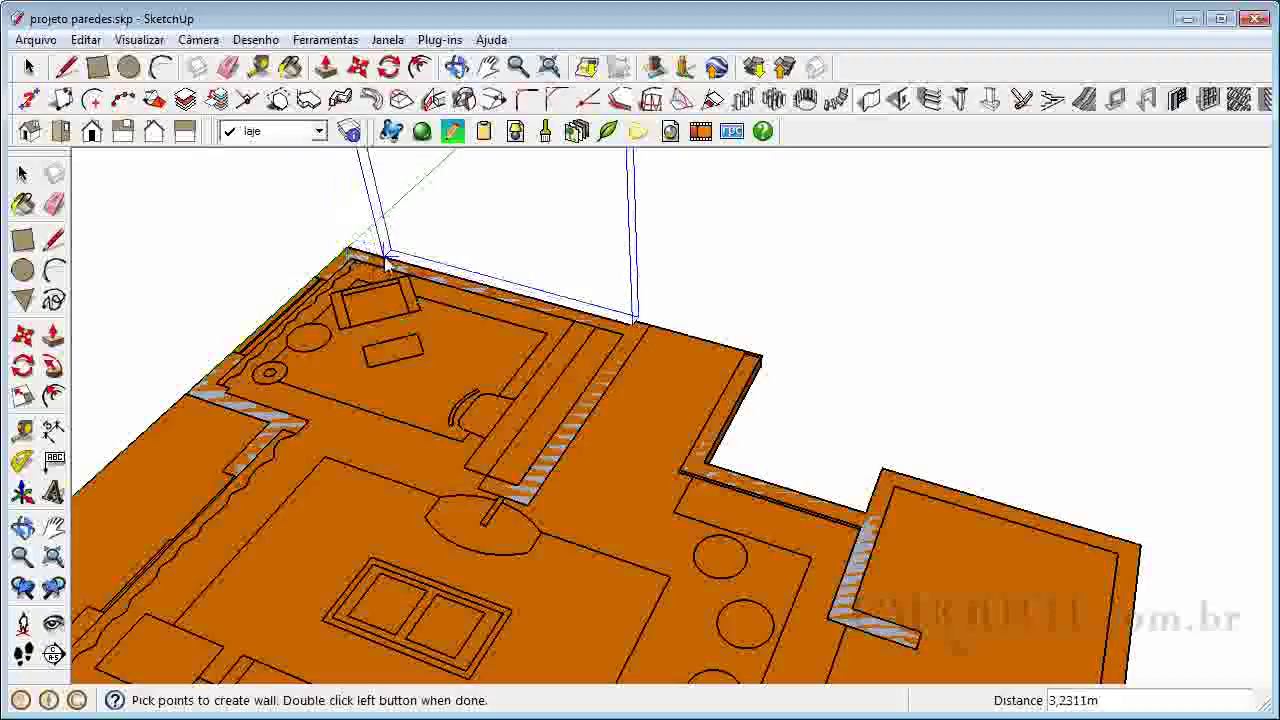
scroll(378, 232, "down", 2)
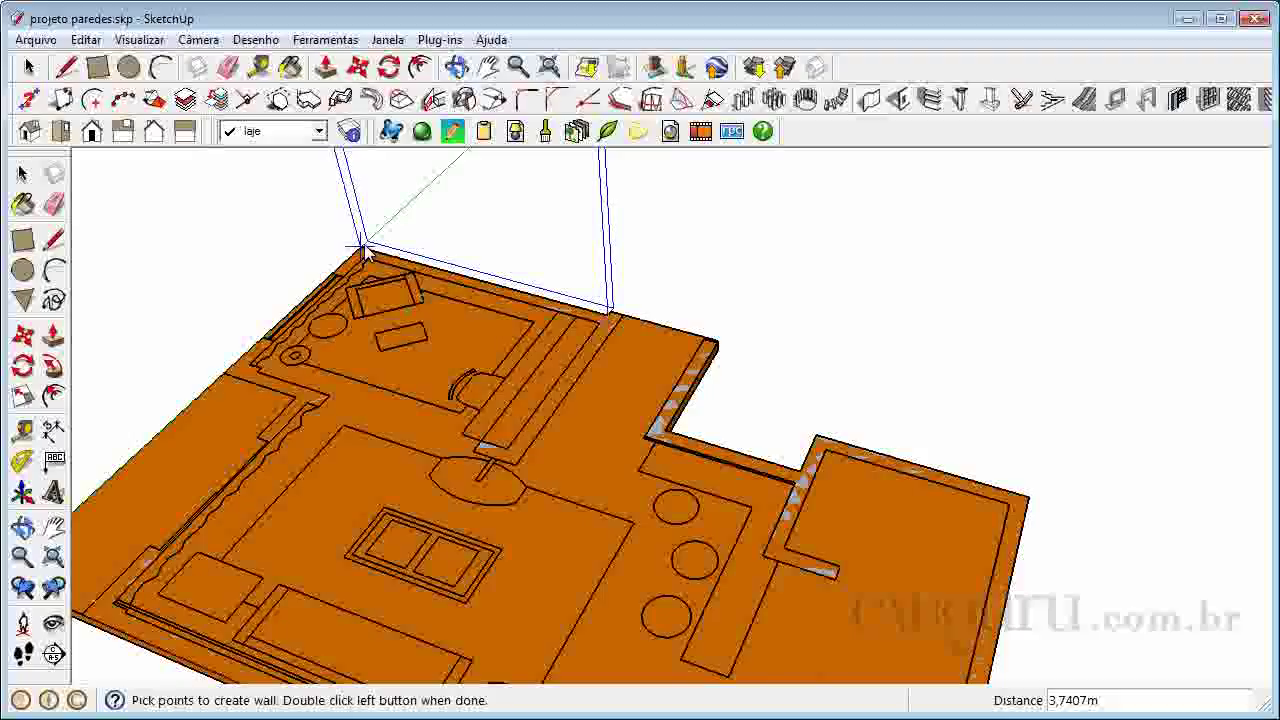
key("Escape")
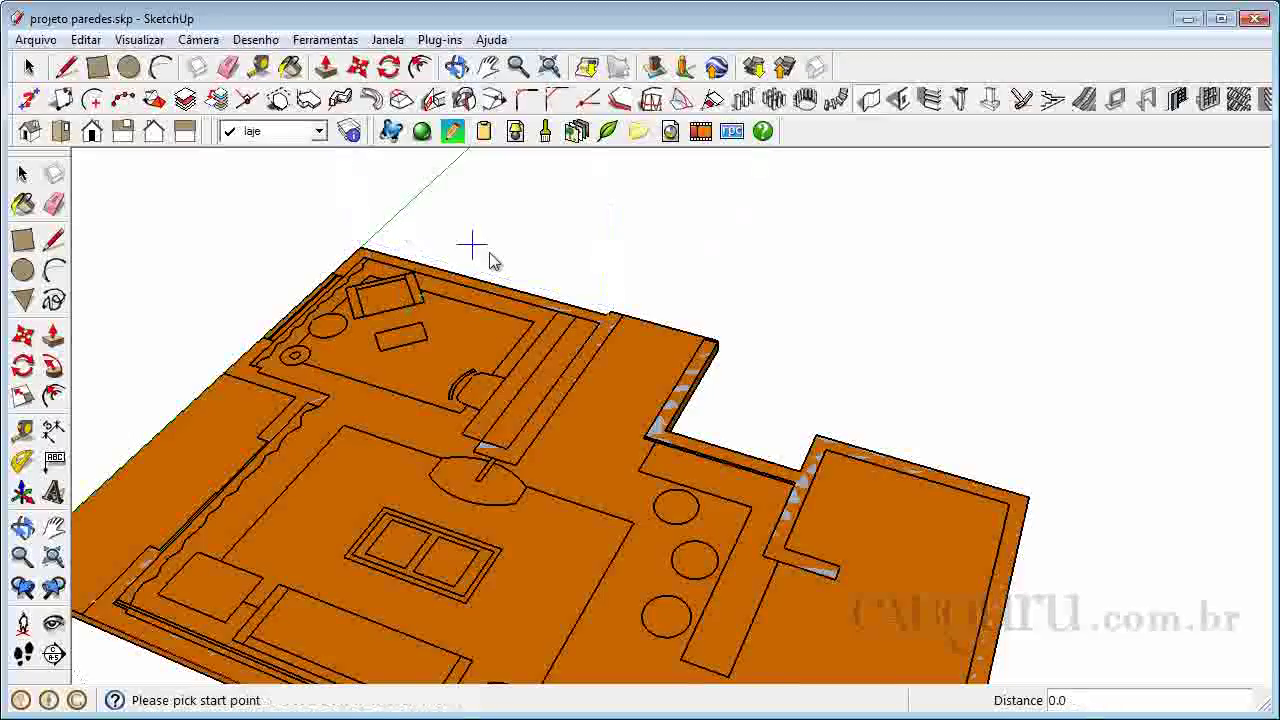
Start a type 1 vertical wall with Right alignment, 0,16 m thickness and 2,7 m height, built as a group.
left_click(866, 101)
left_click(493, 495)
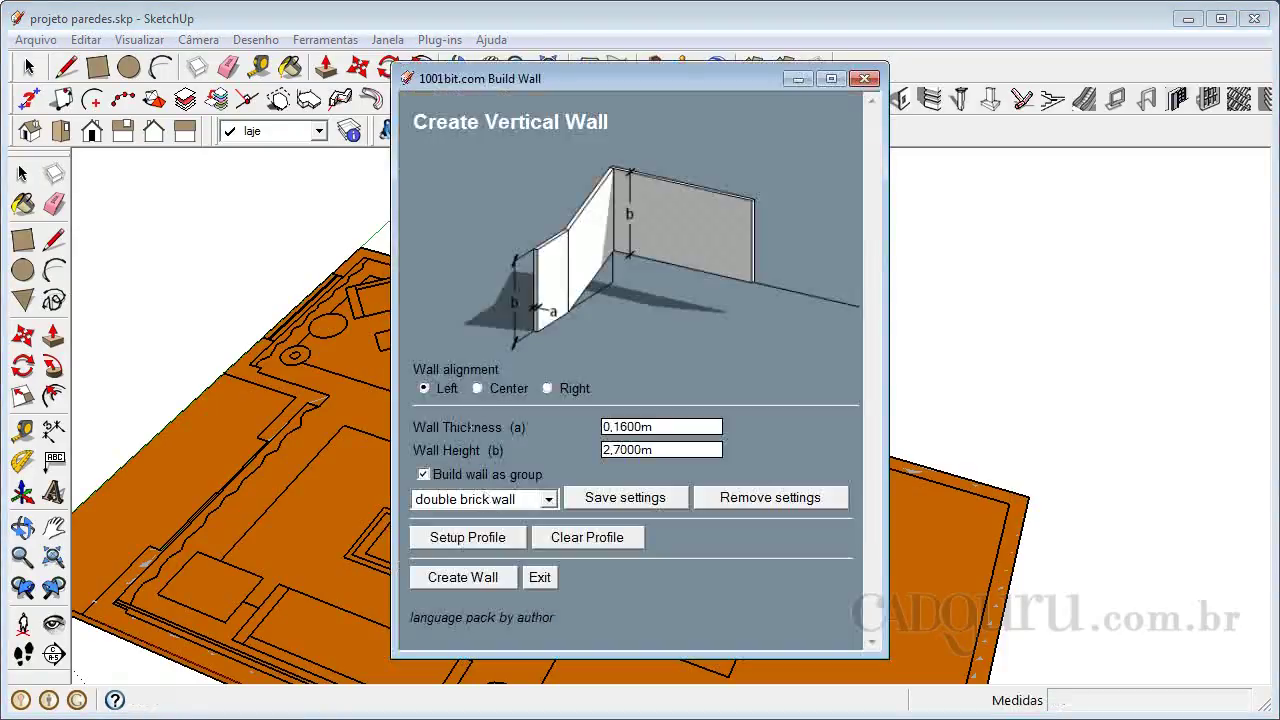
left_click(547, 389)
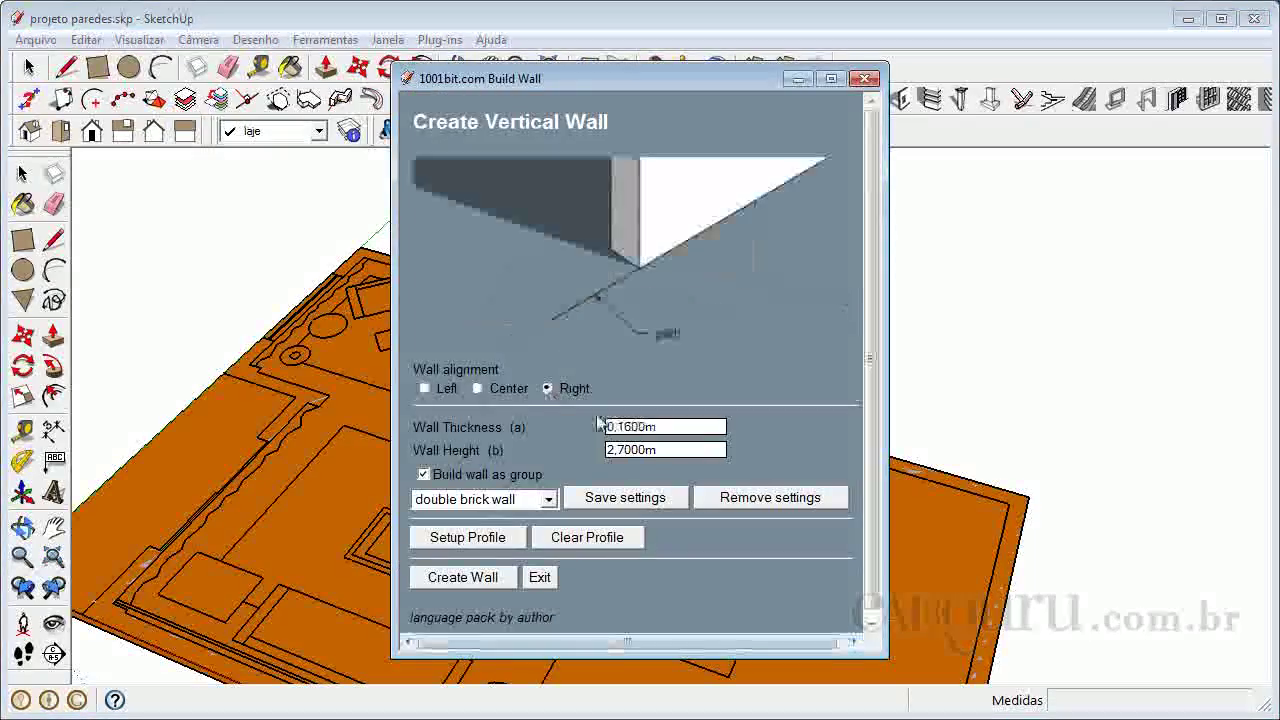
left_click(500, 583)
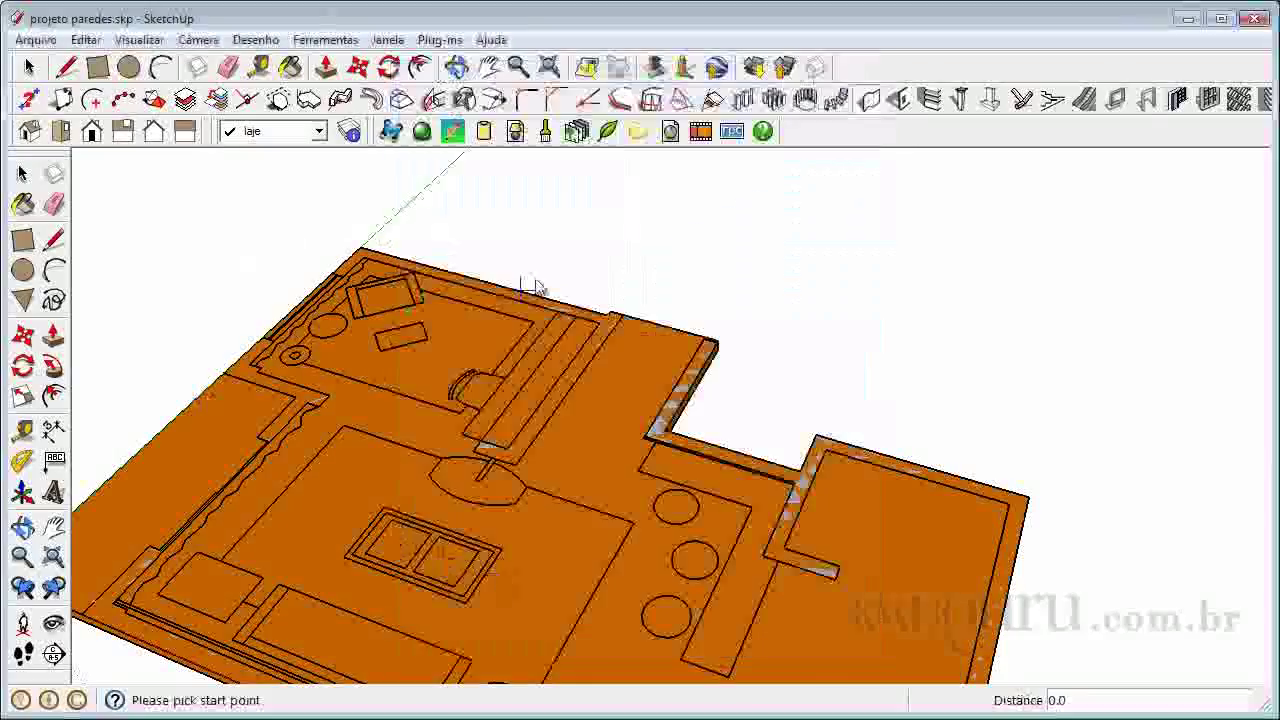
Trace the wall from the rear edge's step beside the desk room, around the back corner and balcony recess, to the front wall.
scroll(590, 300, "up", 5)
left_click(612, 323)
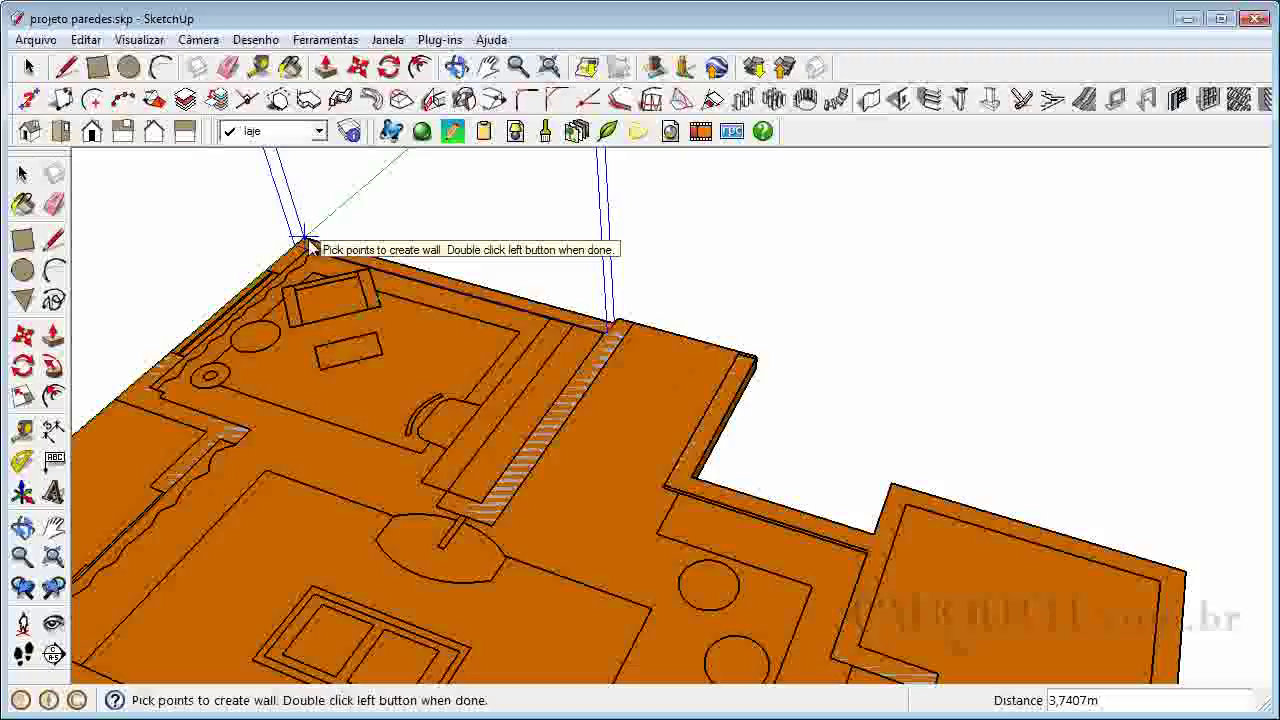
scroll(308, 245, "down", 6)
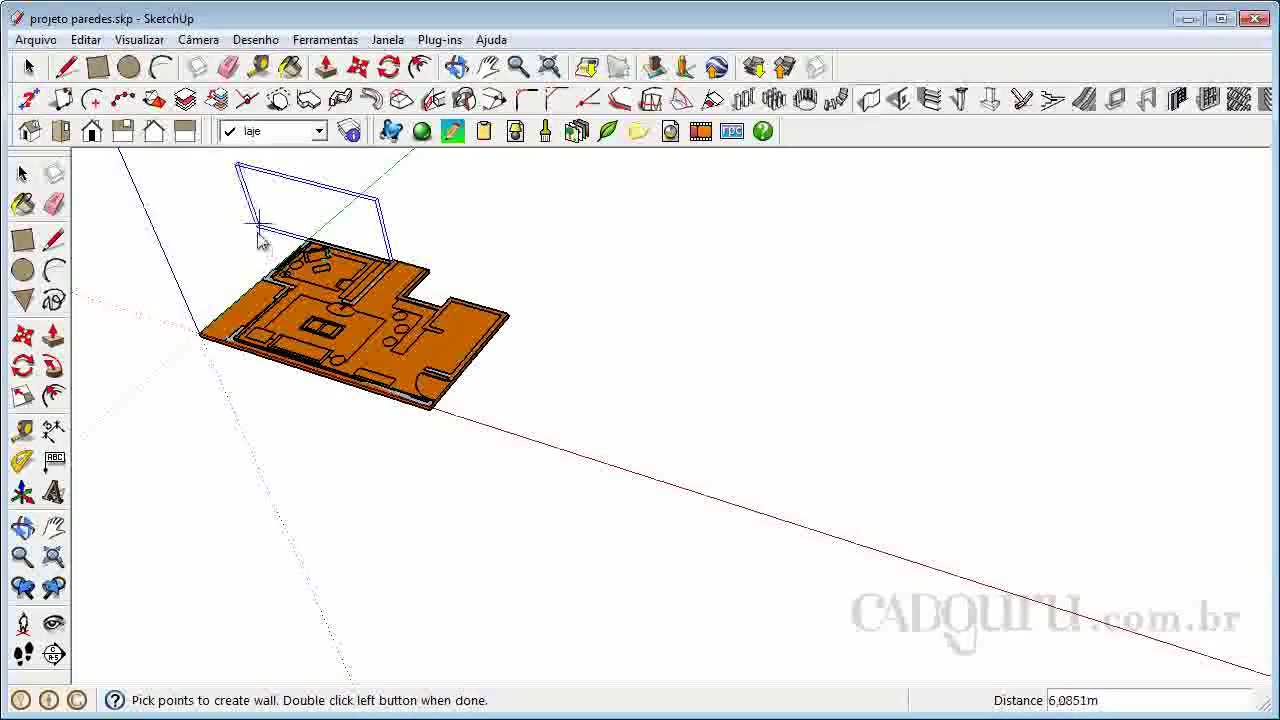
scroll(262, 236, "up", 5)
scroll(276, 245, "up", 5)
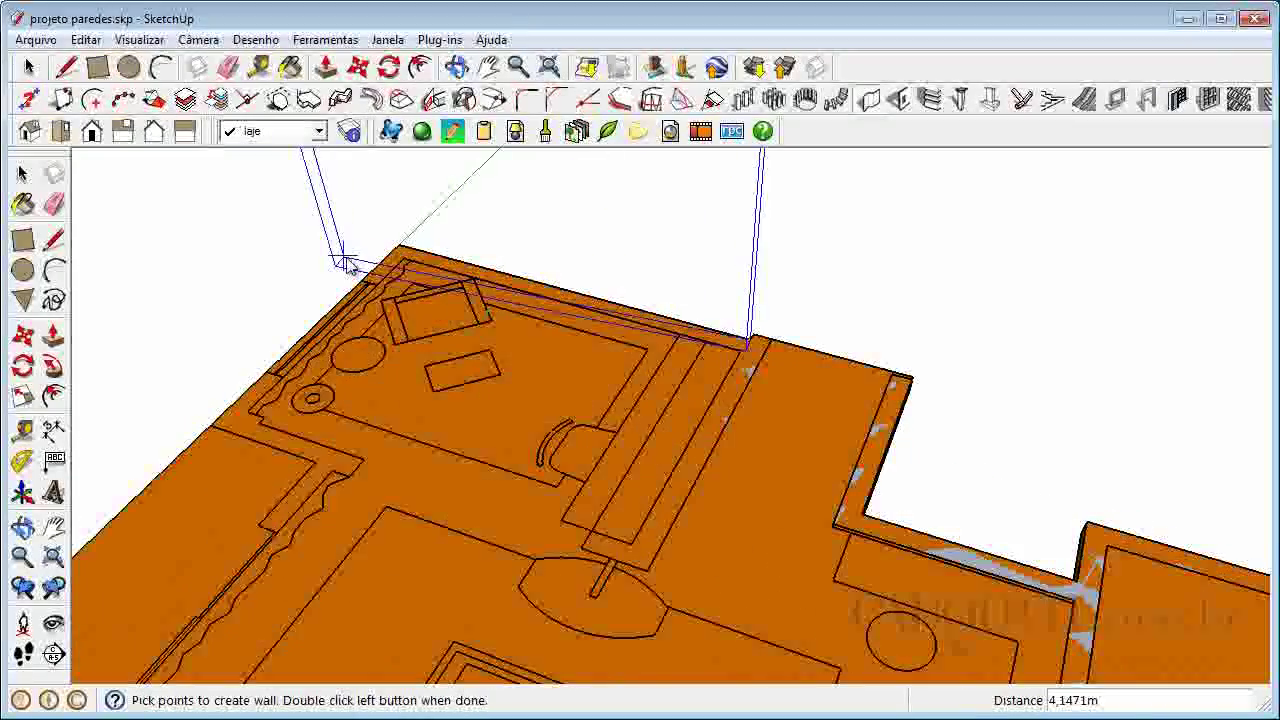
left_click(398, 252)
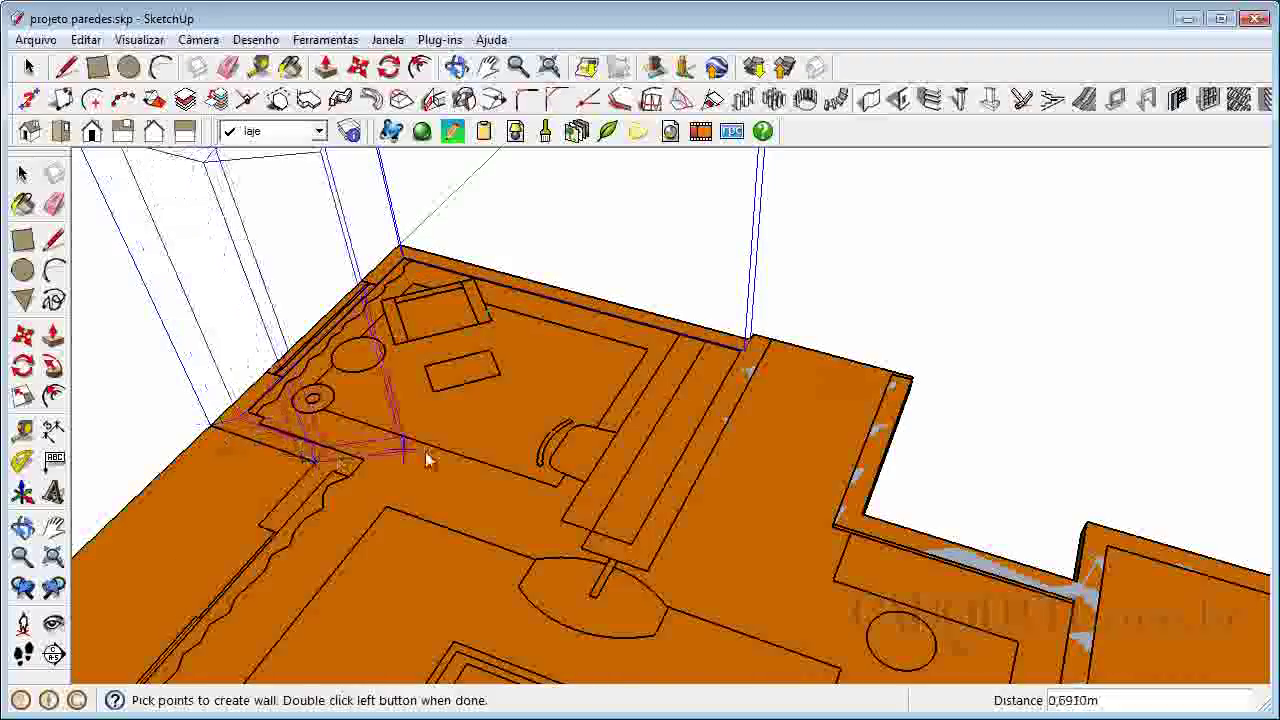
scroll(337, 460, "down", 5)
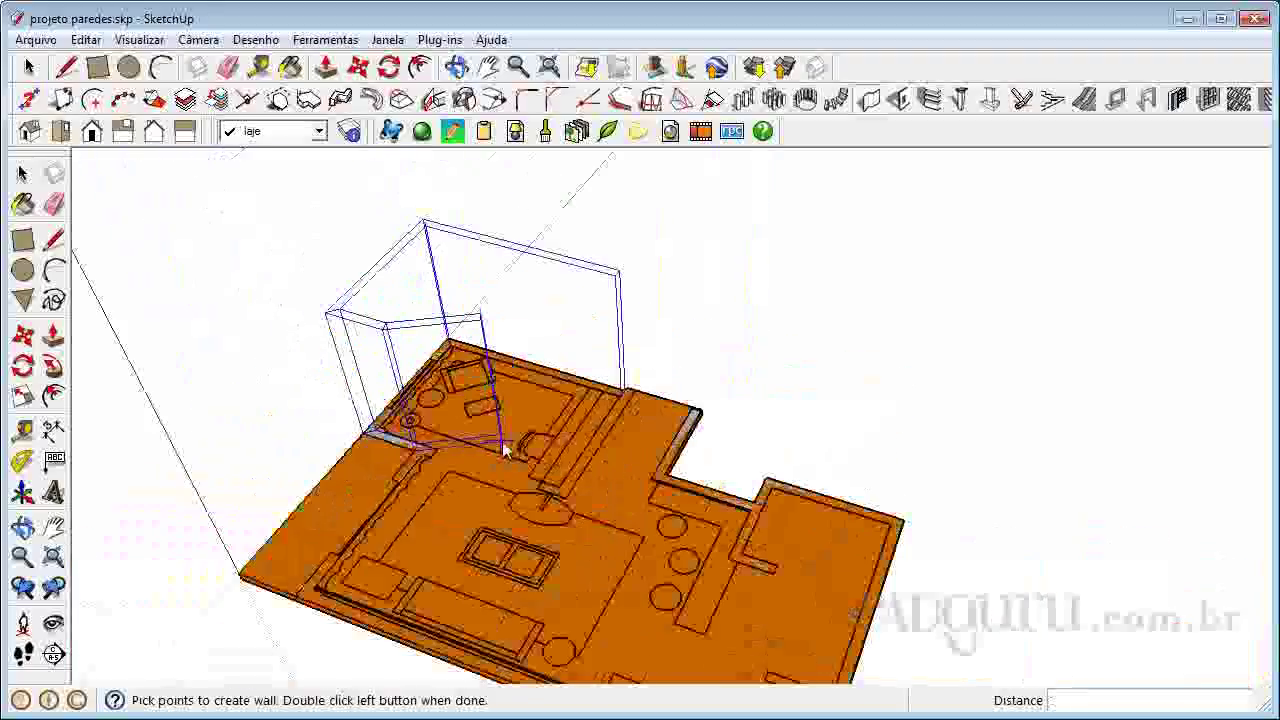
double_click(296, 597)
key("space")
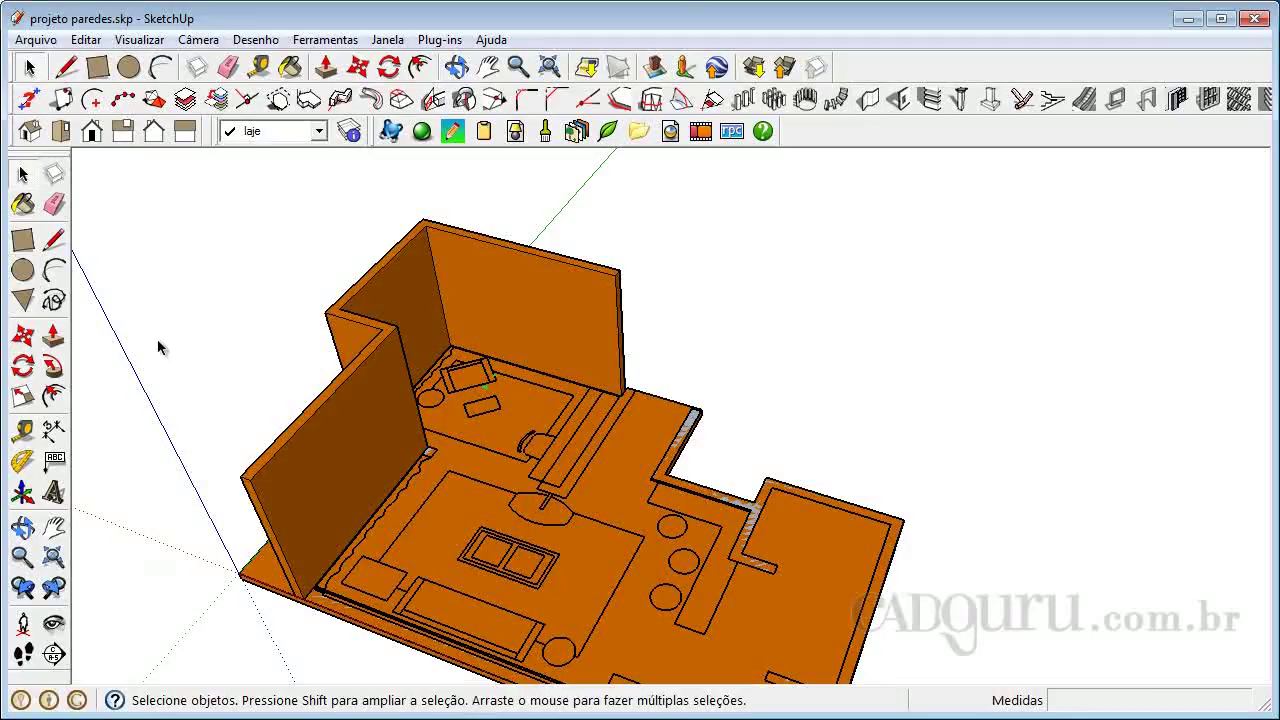
Select the wall group and assign it to the paredes 3D layer.
left_click(23, 527)
left_click_drag(543, 555, 343, 180)
right_click(344, 187)
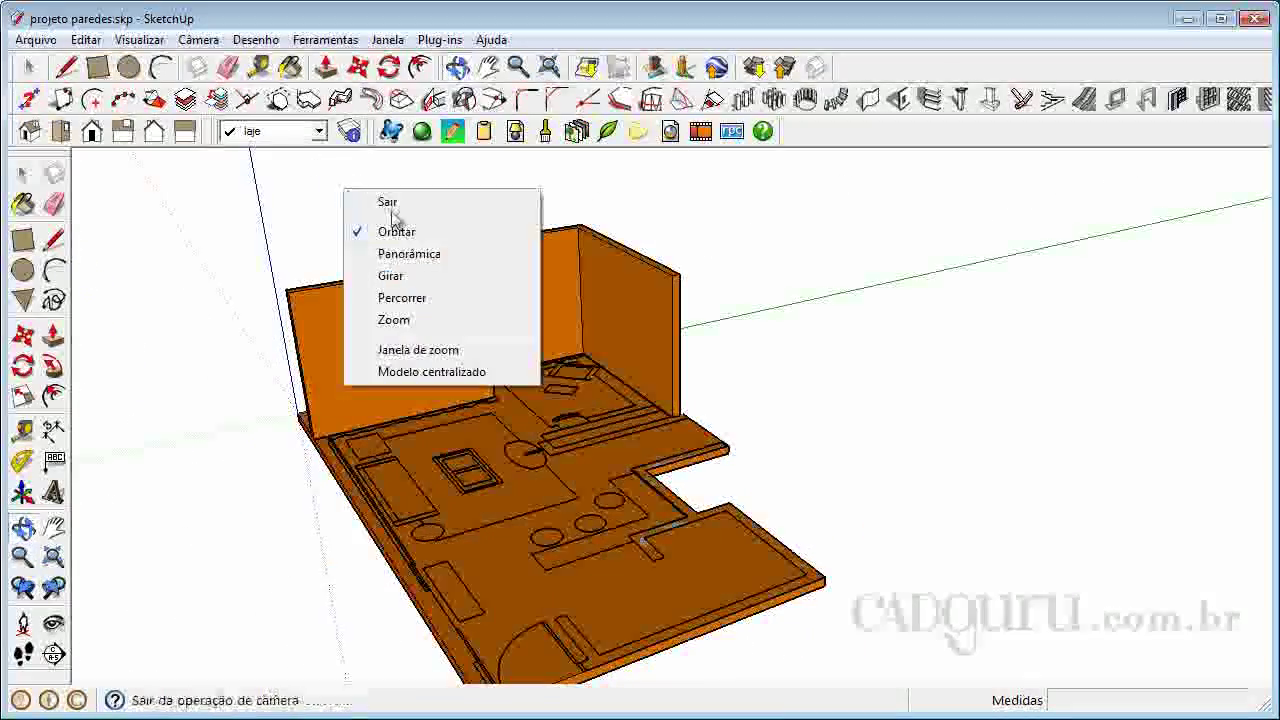
left_click(392, 211)
left_click(445, 290)
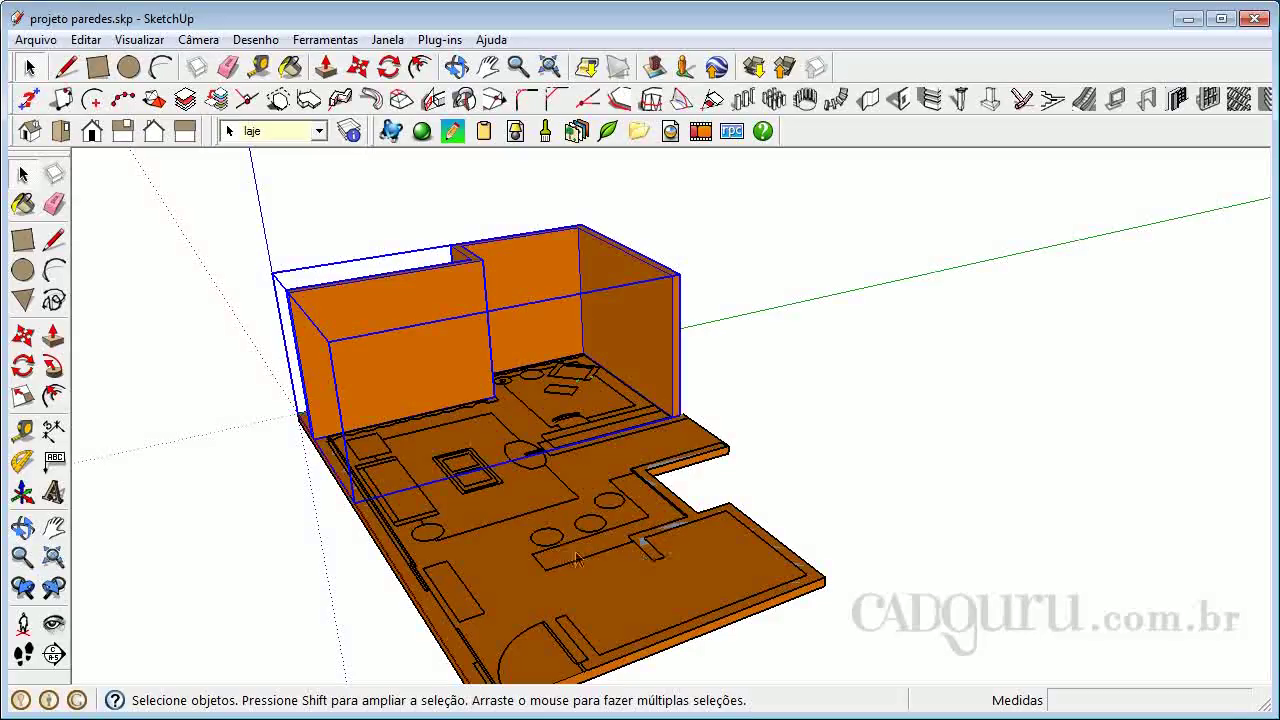
left_click(295, 133)
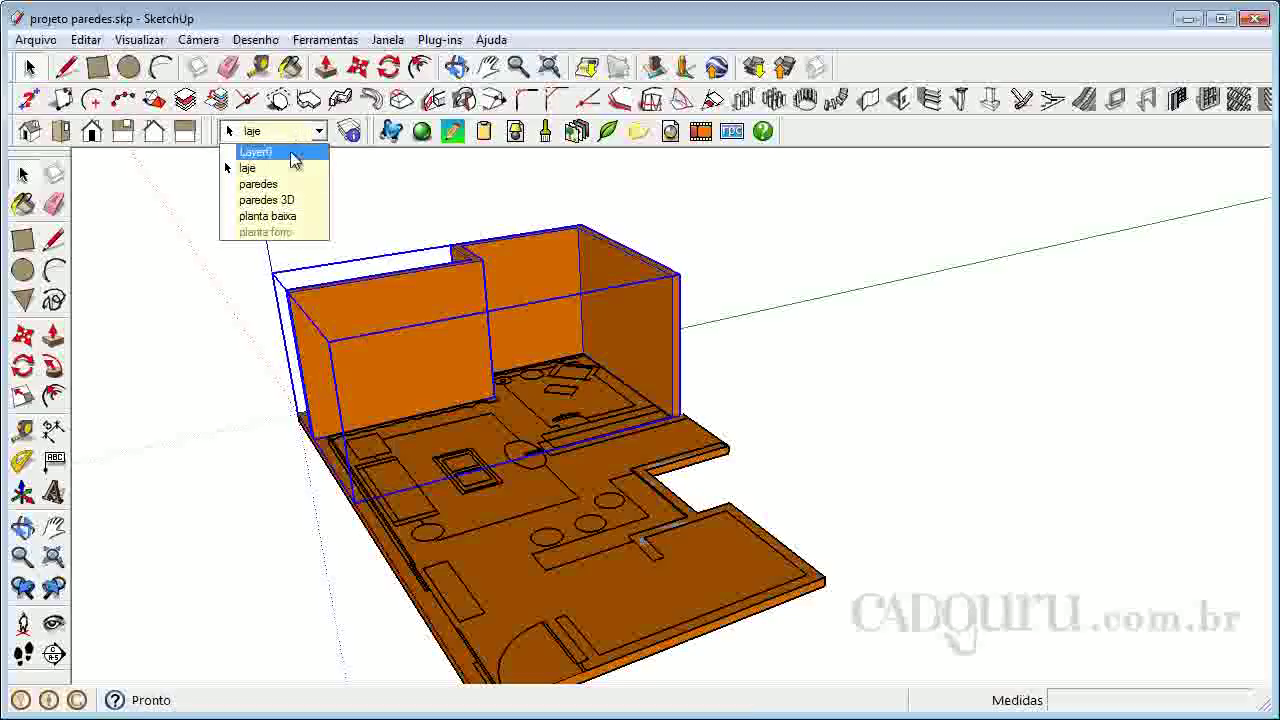
left_click(309, 206)
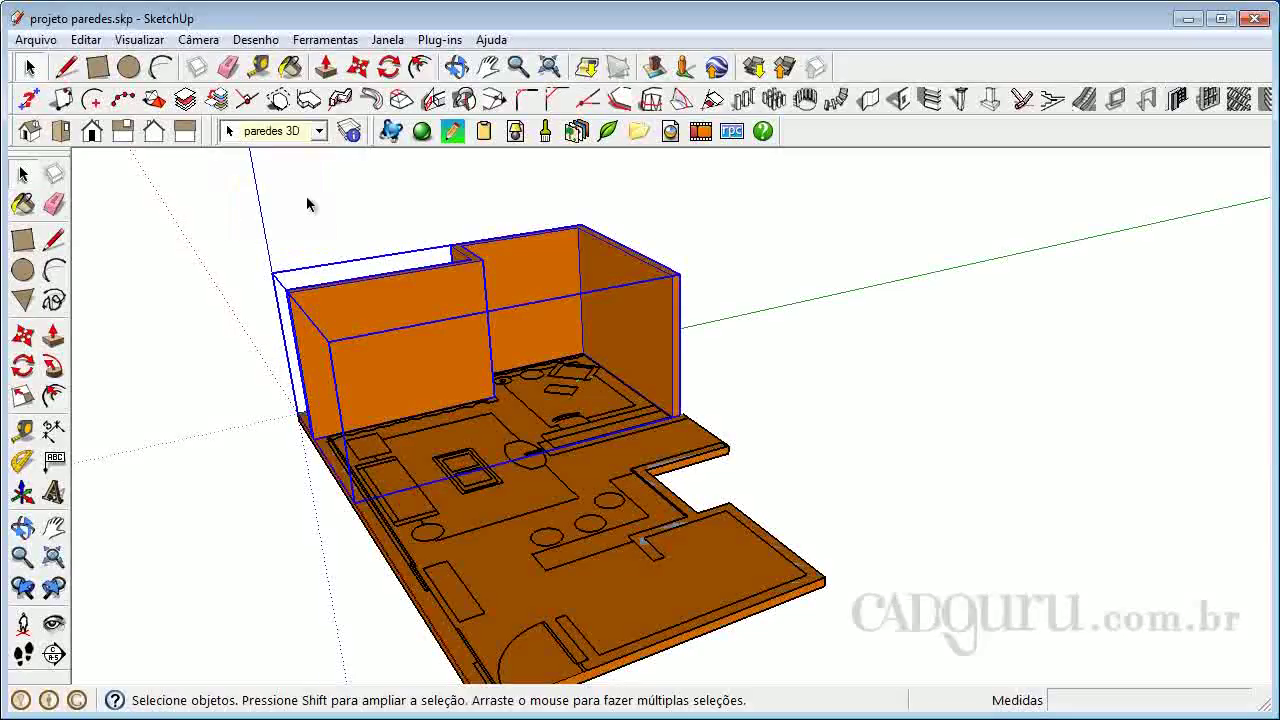
left_click(433, 227)
Open the wall group, select all of its geometry and move it to the paredes 3D layer.
scroll(711, 371, "down", 3)
scroll(593, 390, "up", 5)
scroll(542, 338, "up", 1)
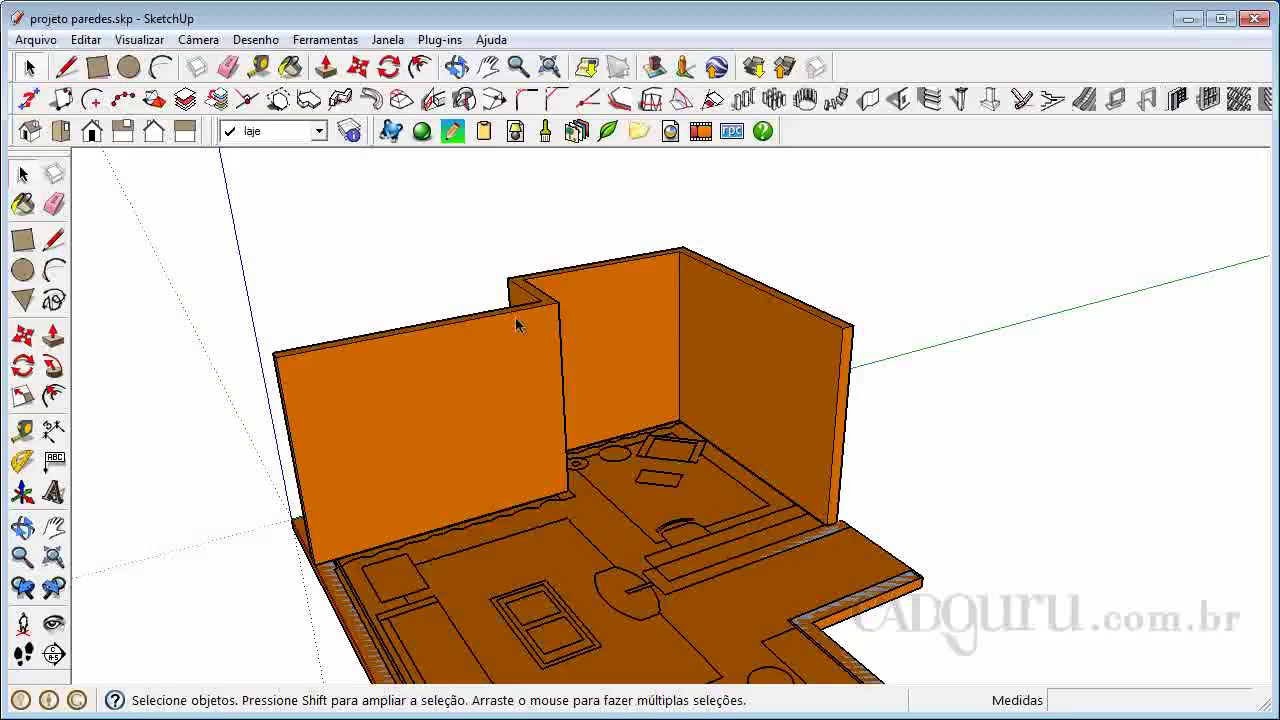
double_click(516, 324)
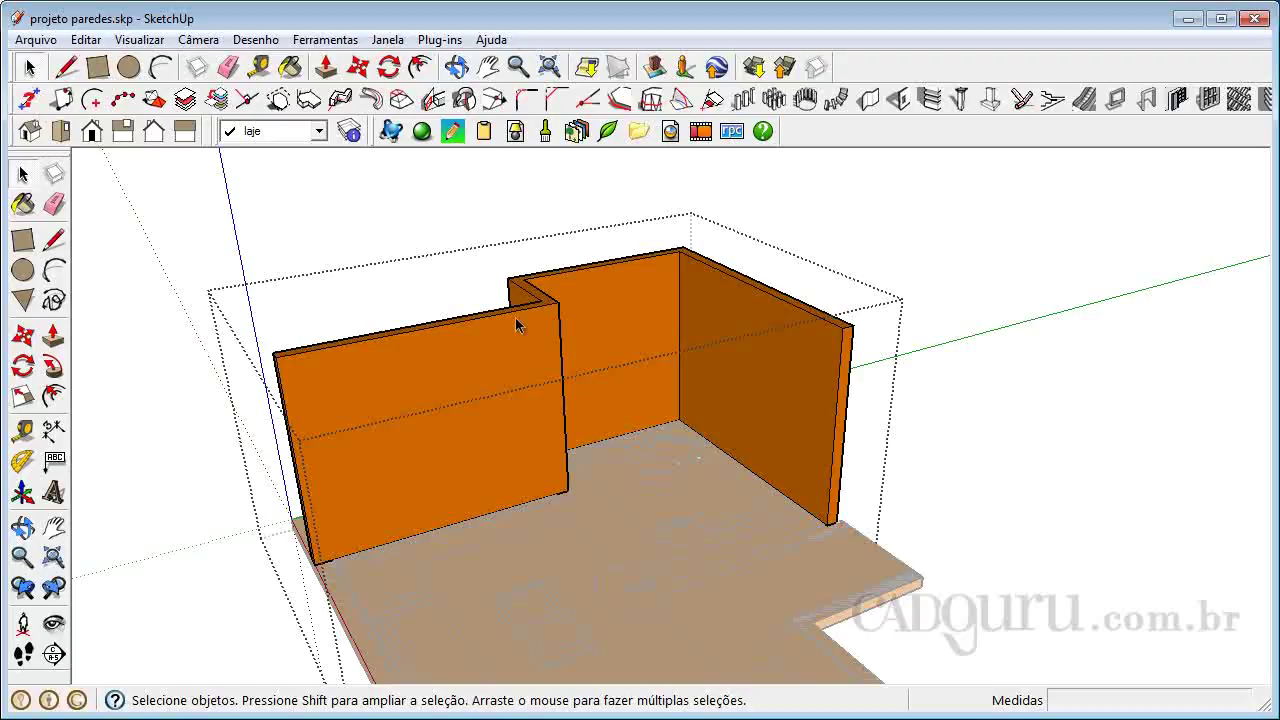
left_click_drag(149, 220, 894, 610)
left_click(283, 133)
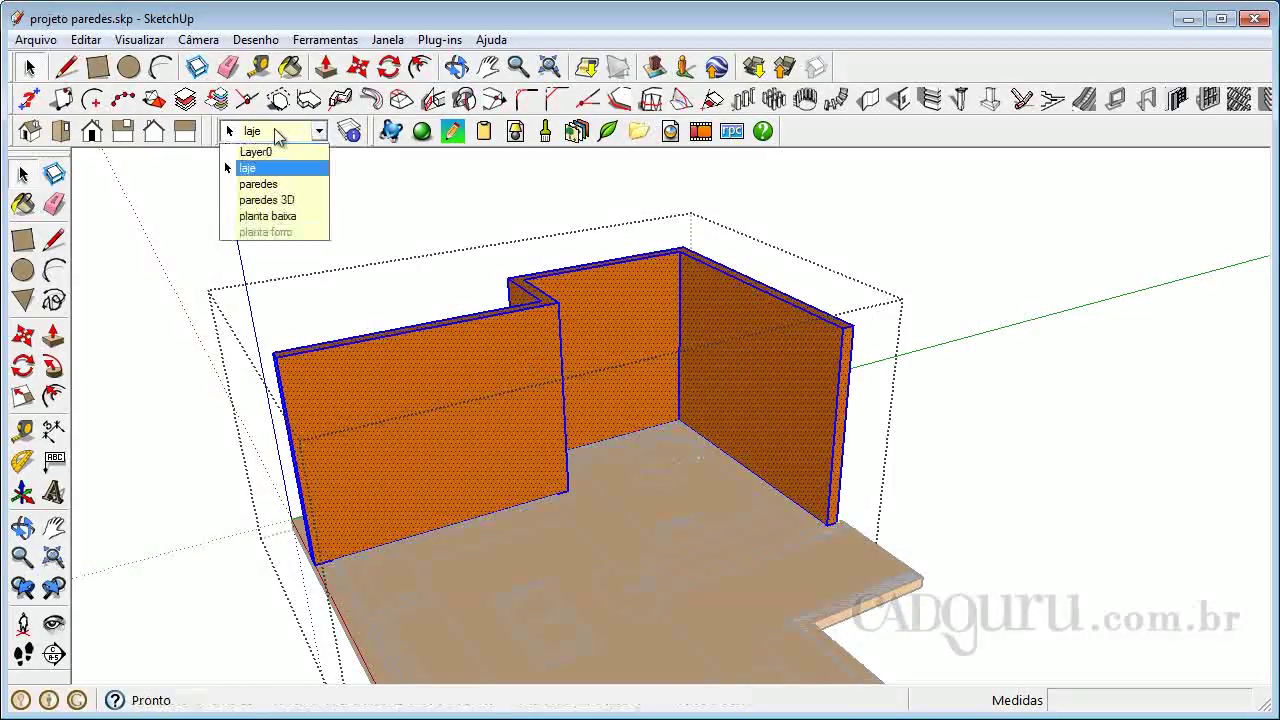
left_click(297, 203)
left_click(415, 208)
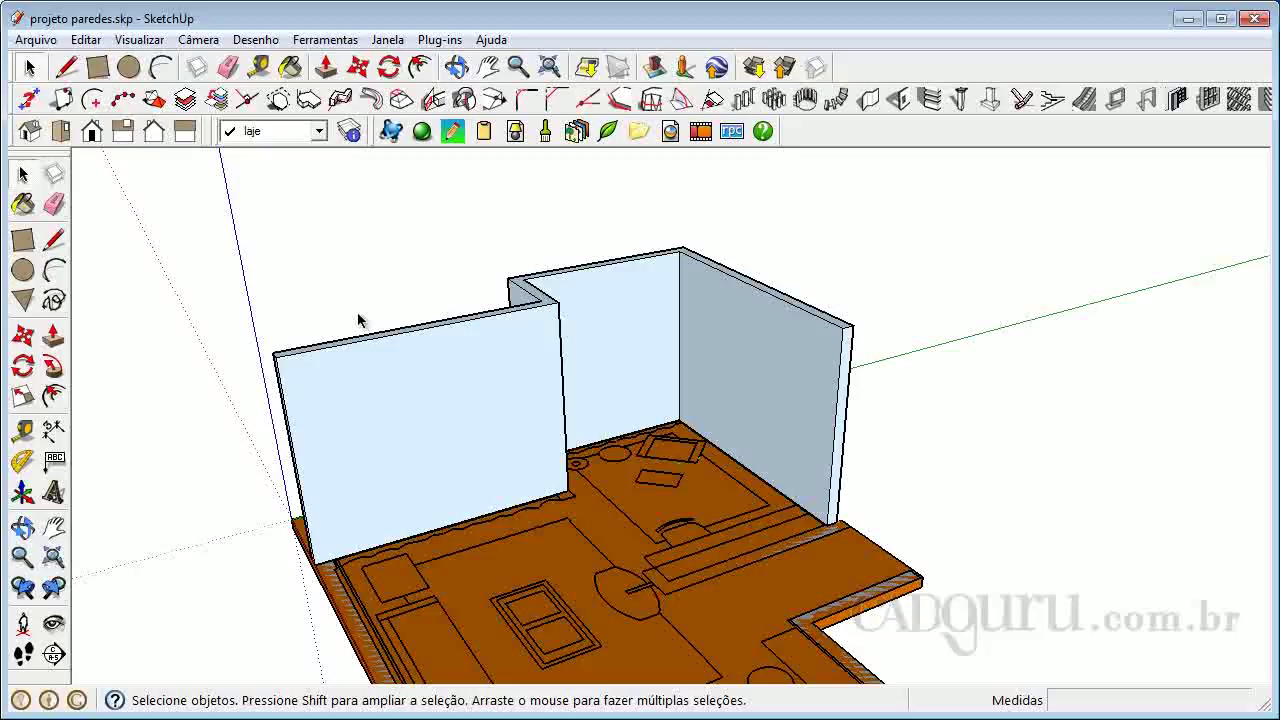
Make paredes 3D the current layer for new geometry.
left_click(296, 137)
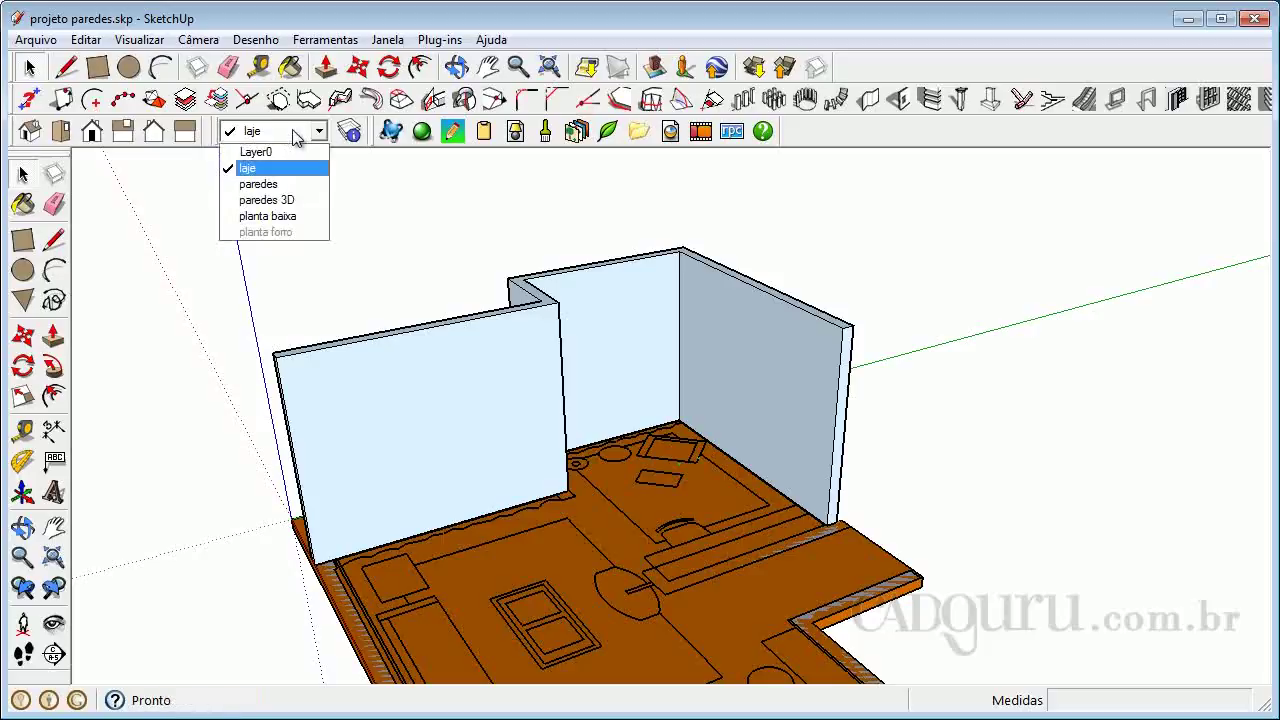
left_click(265, 200)
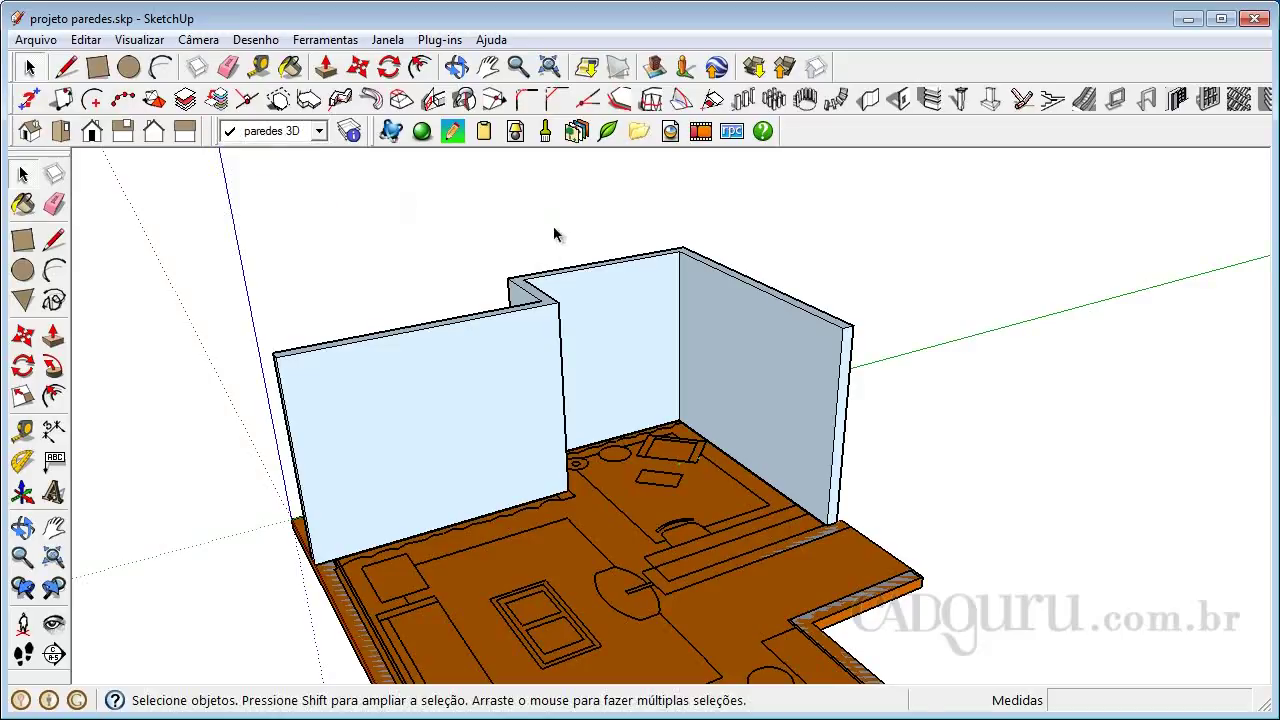
scroll(308, 244, "down", 3)
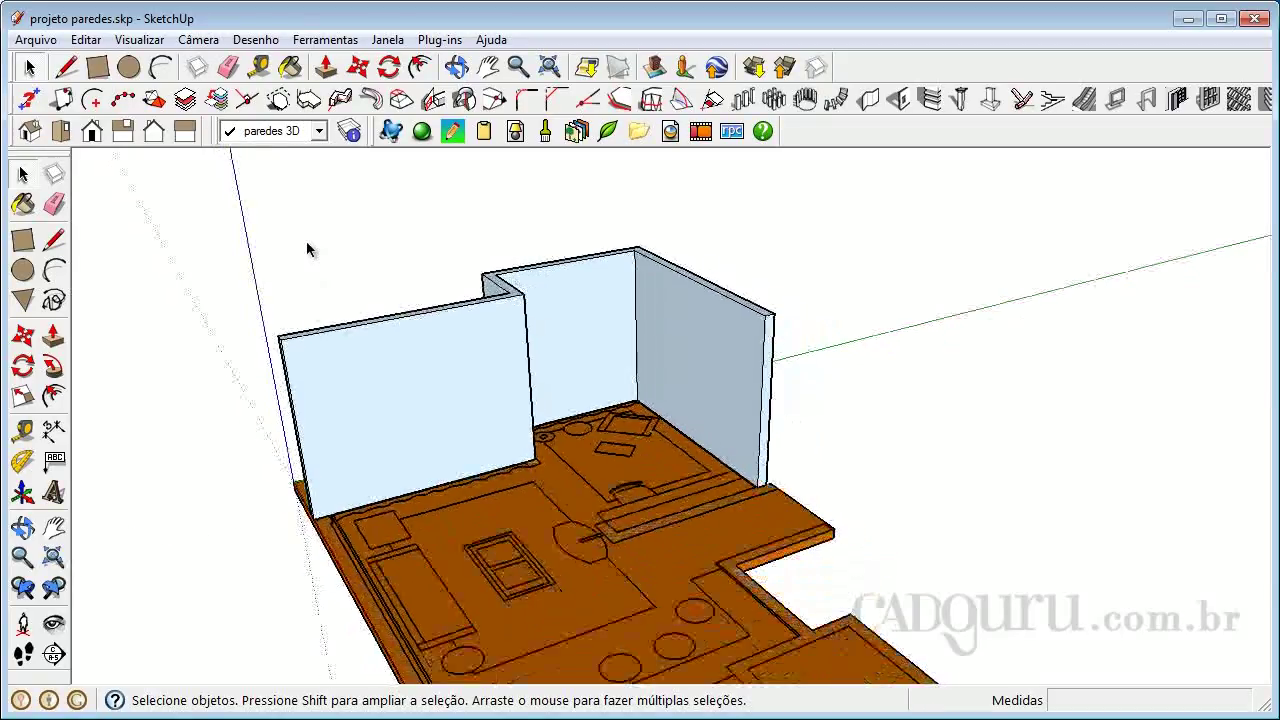
scroll(314, 223, "down", 3)
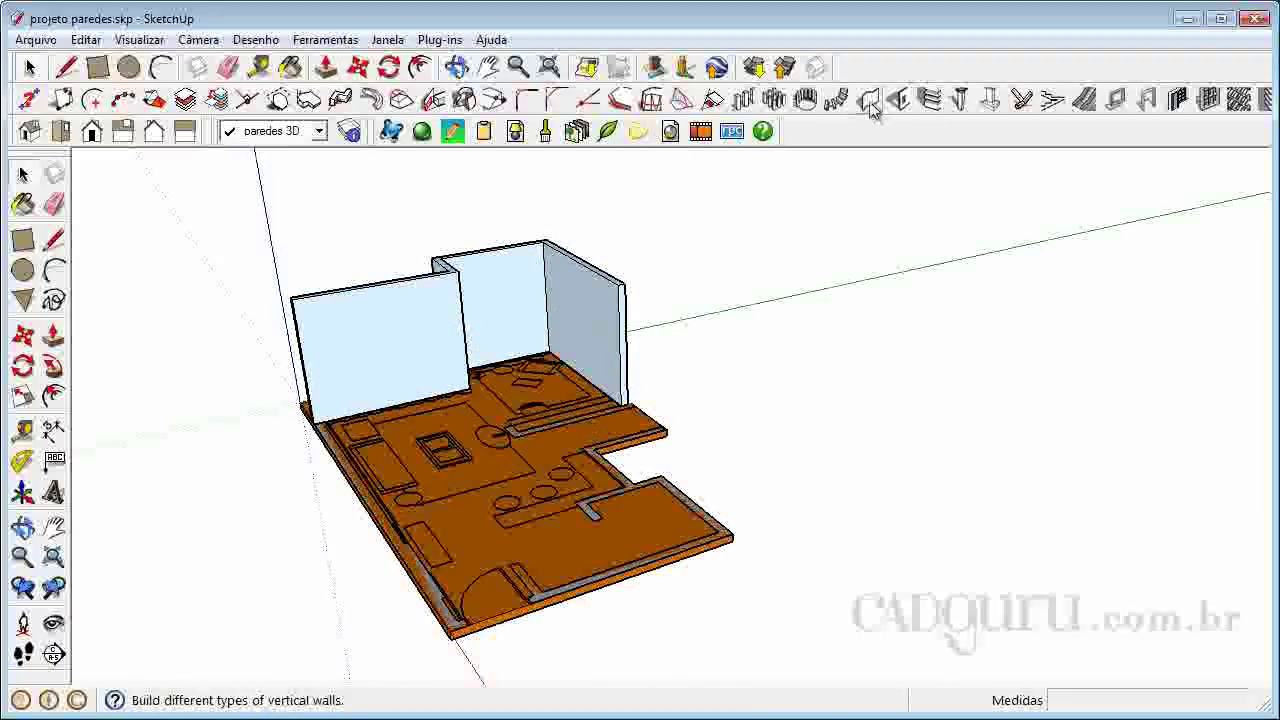
Build a Right-aligned vertical wall group, 0,16 m thick and 2,7 m high, along the slab's long front edge from the existing wall's end to the far corner.
left_click(869, 101)
left_click(452, 492)
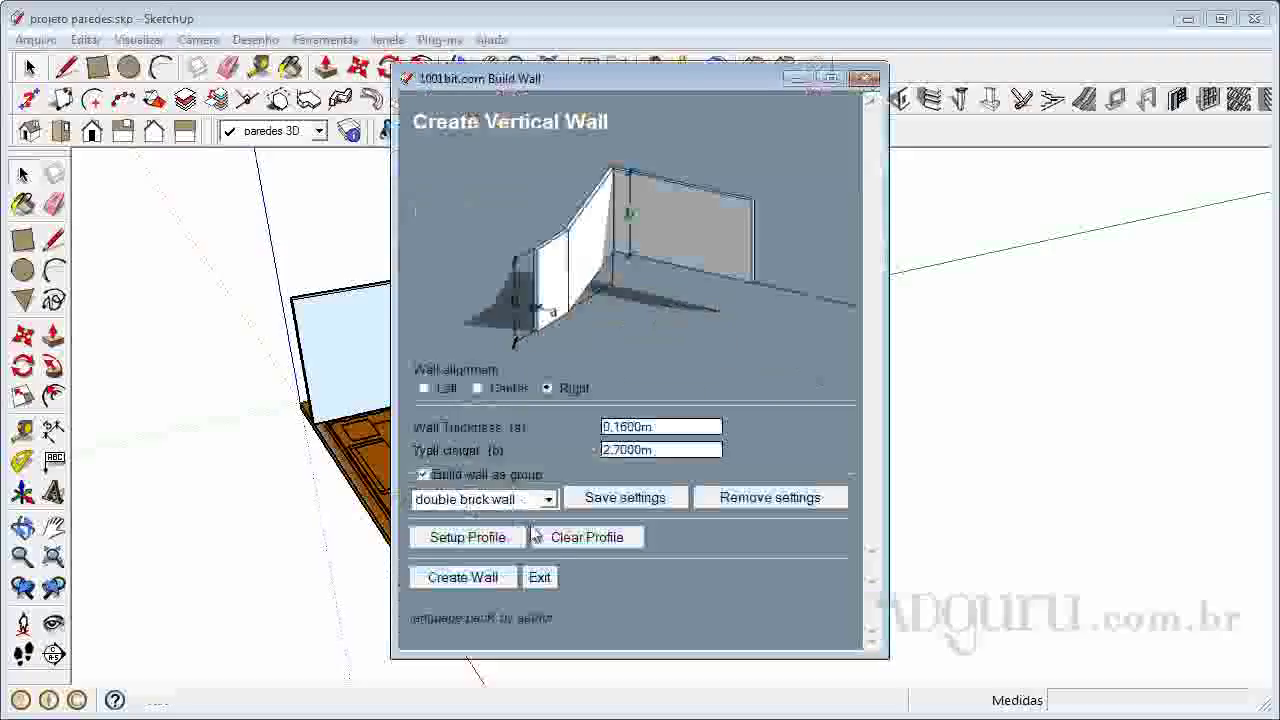
left_click(481, 584)
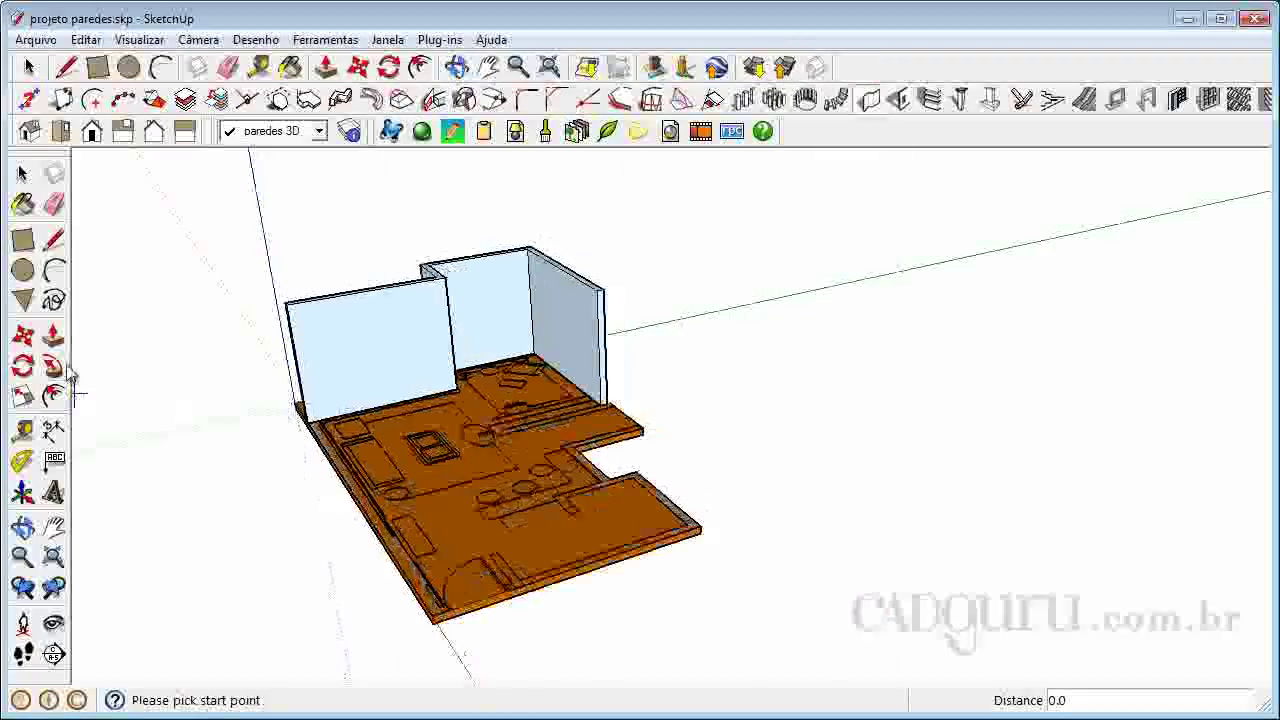
left_click(22, 527)
left_click_drag(229, 429, 505, 487)
right_click(505, 487)
left_click(519, 491)
scroll(288, 536, "up", 6)
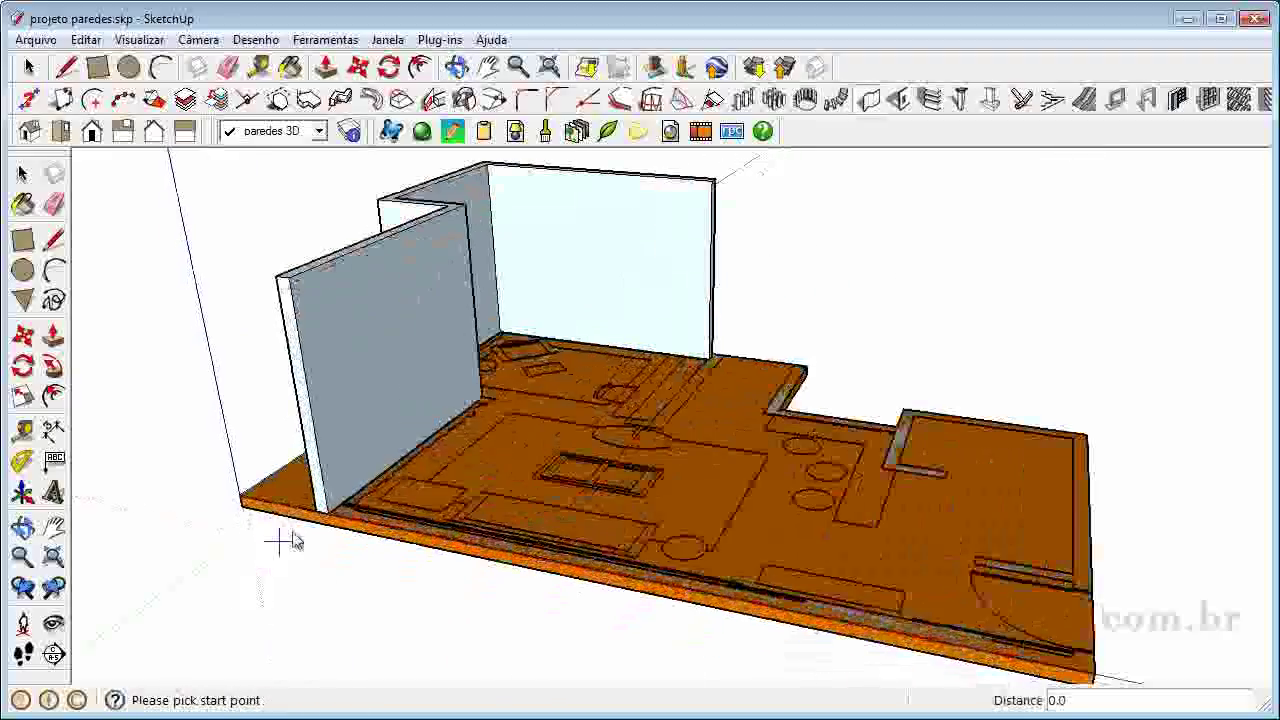
left_click(333, 507)
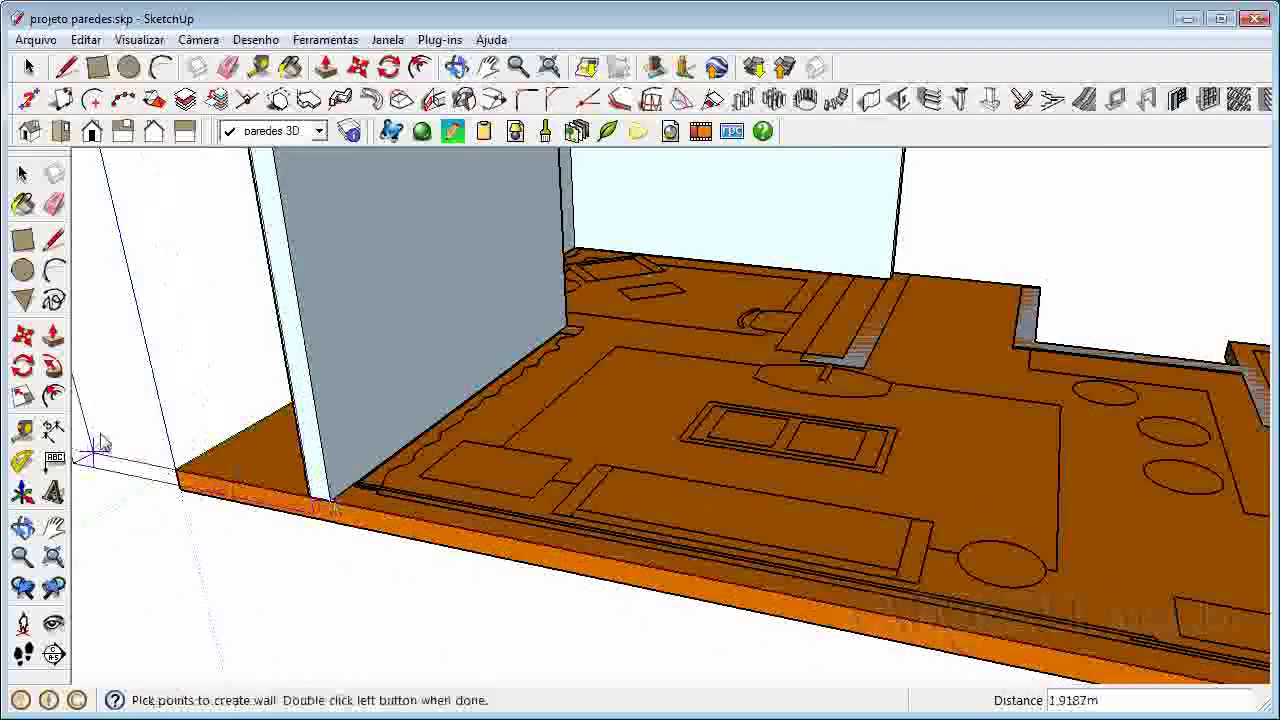
scroll(100, 450, "down", 2)
scroll(535, 507, "down", 5)
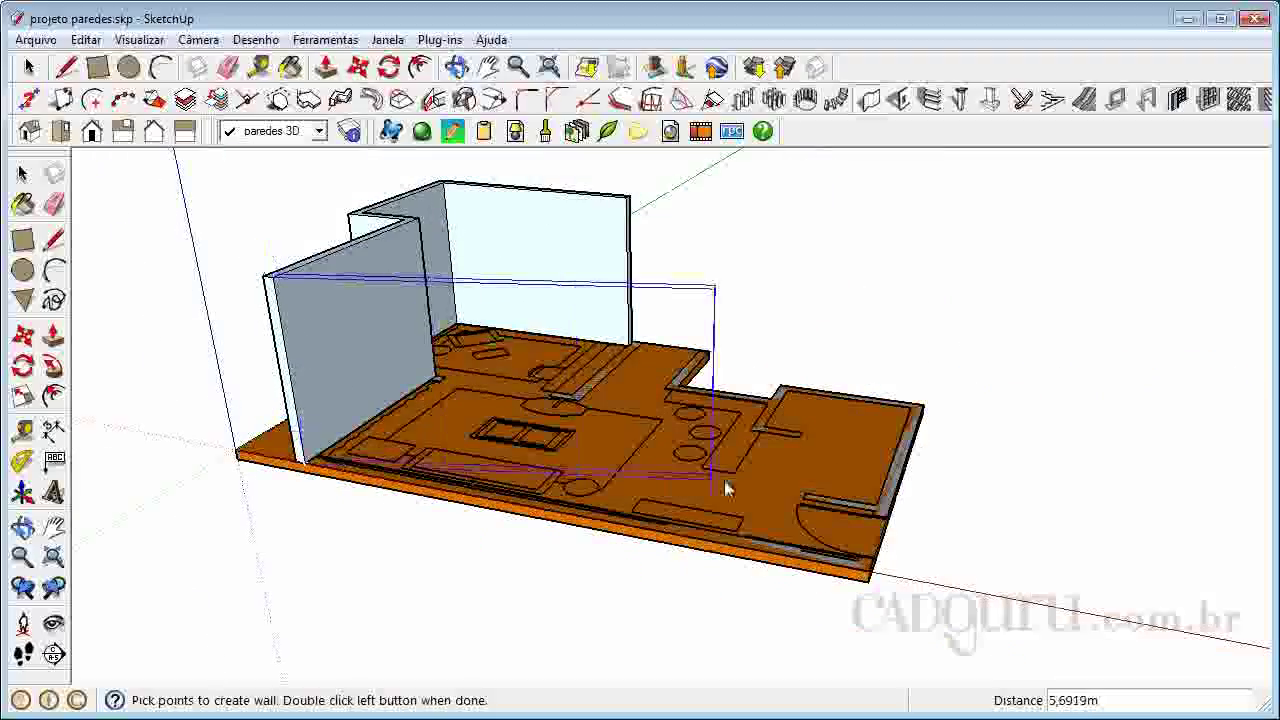
double_click(872, 578)
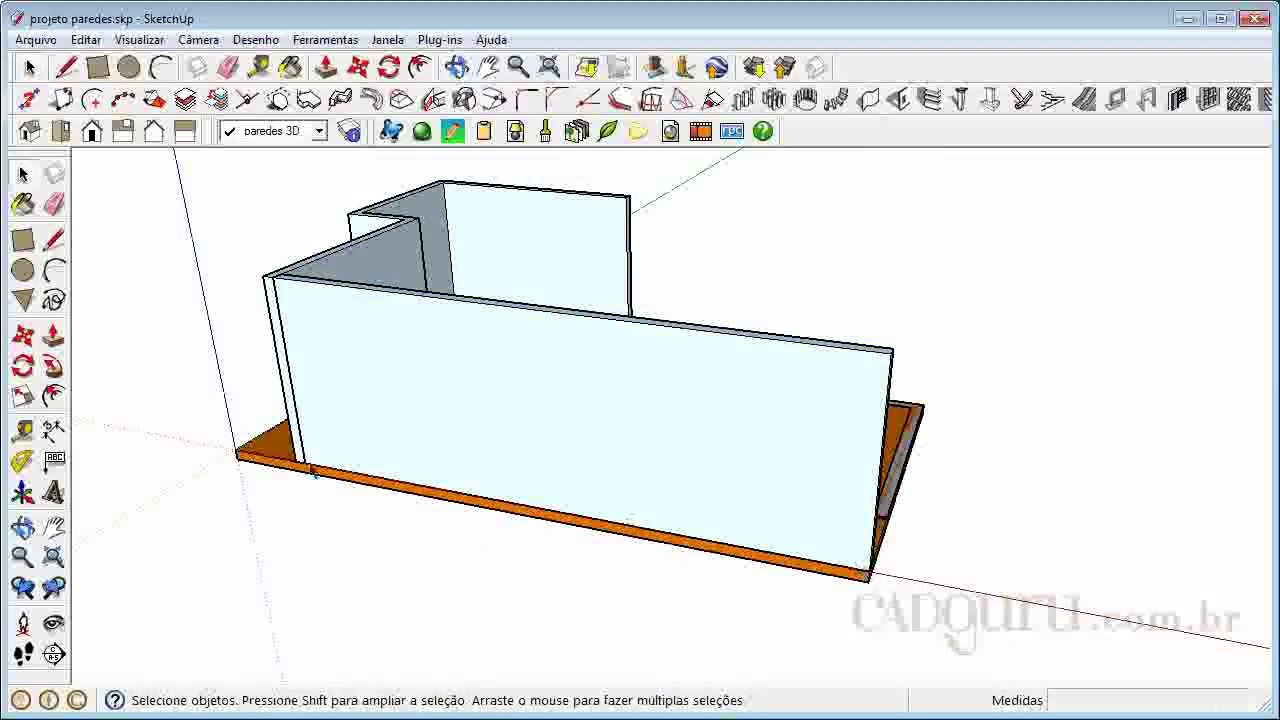
left_click(23, 527)
left_click_drag(1023, 343, 530, 410)
left_click_drag(930, 450, 745, 442)
scroll(663, 480, "up", 3)
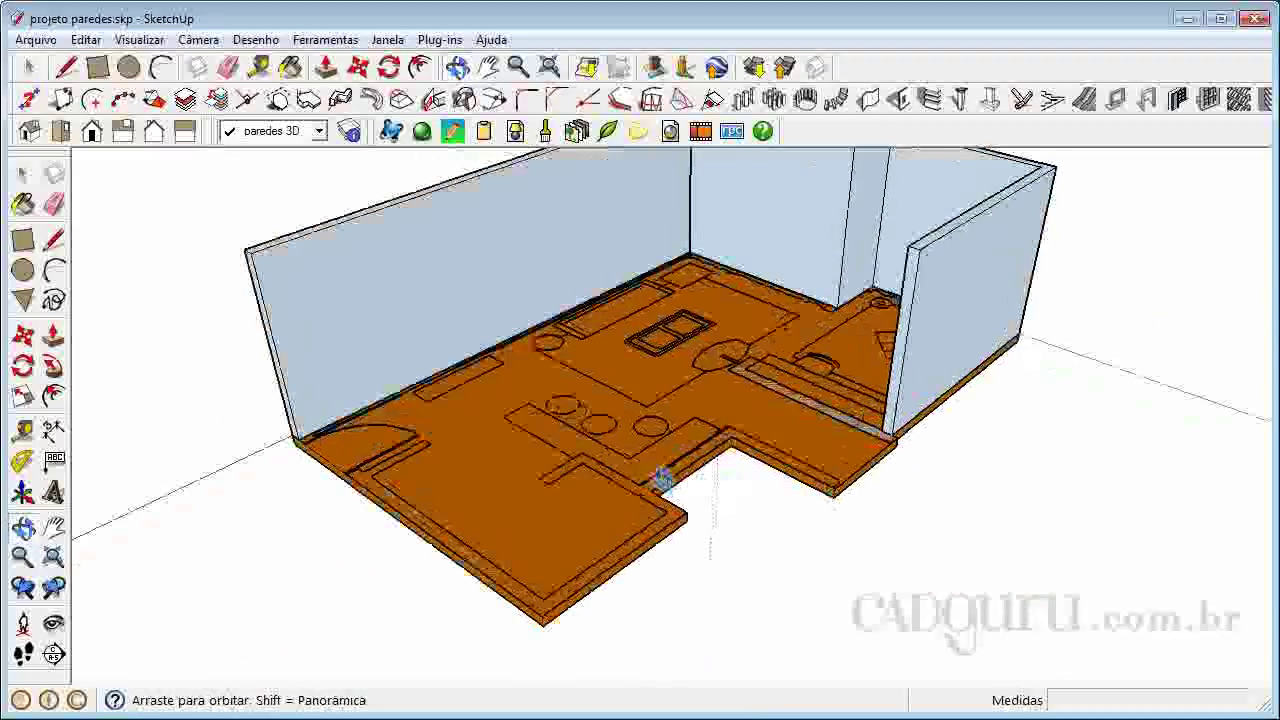
right_click(713, 513)
left_click(735, 518)
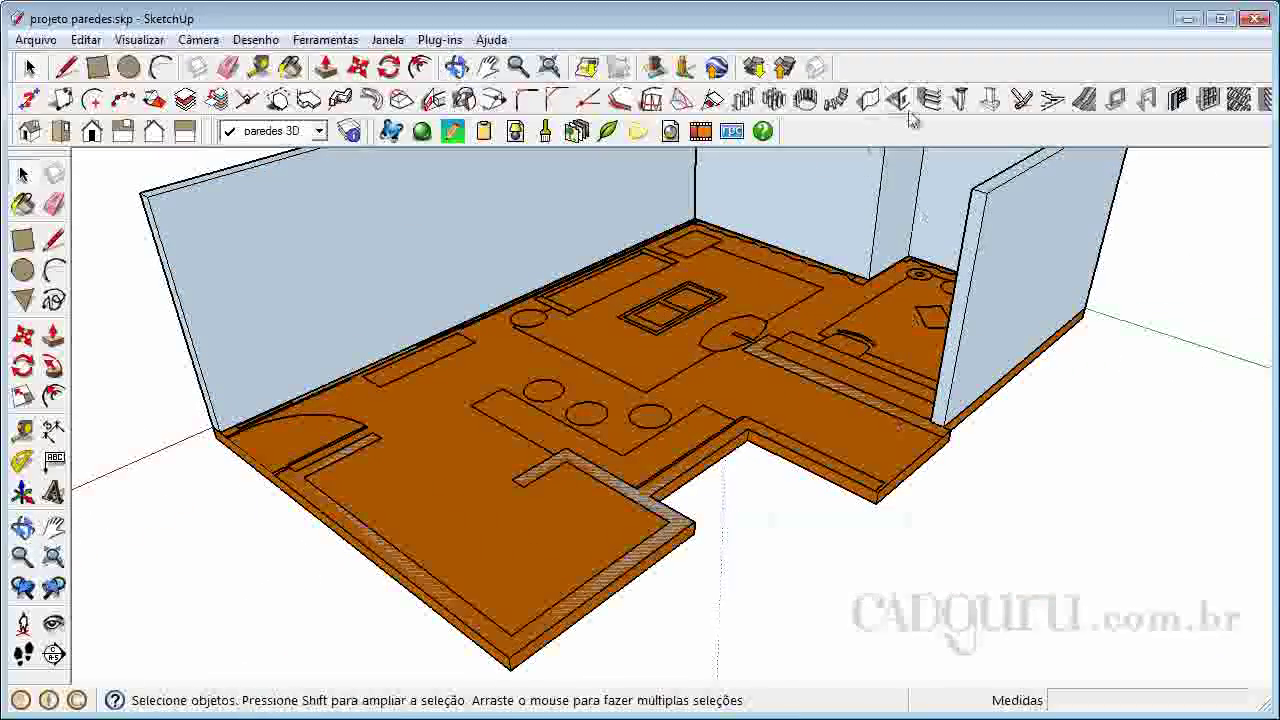
left_click(876, 106)
left_click(440, 489)
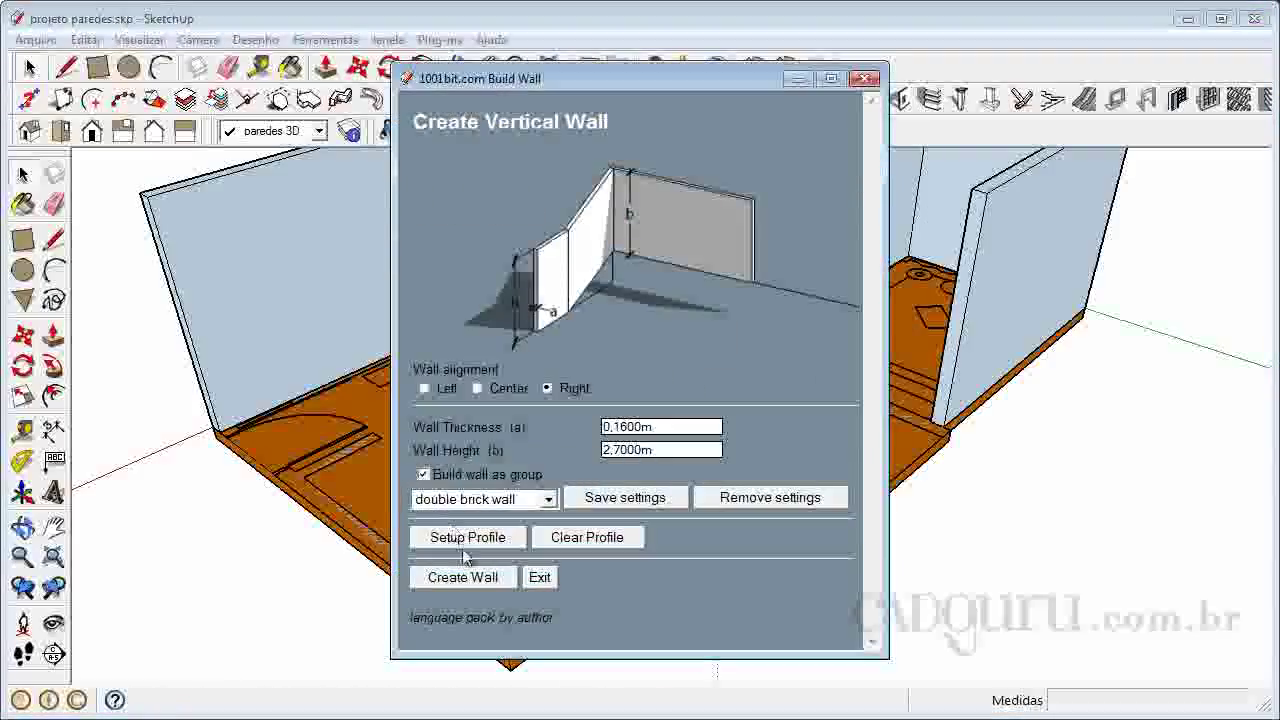
left_click(463, 574)
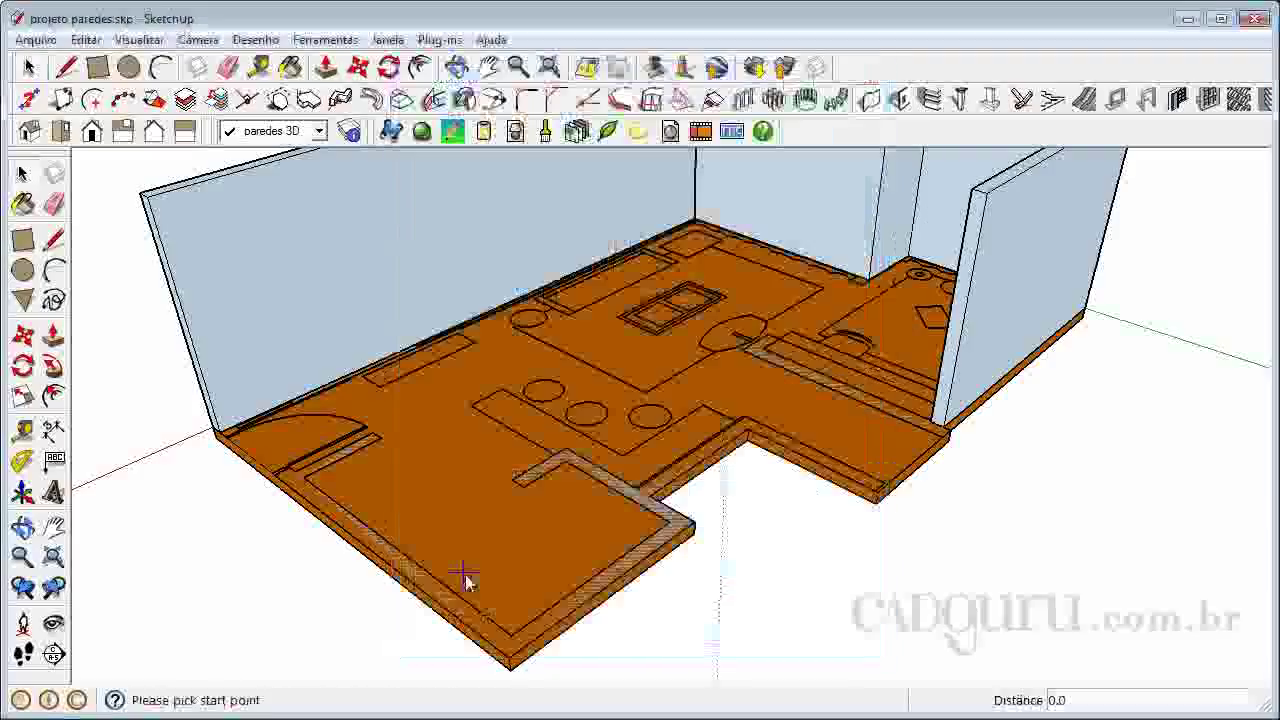
left_click(879, 492)
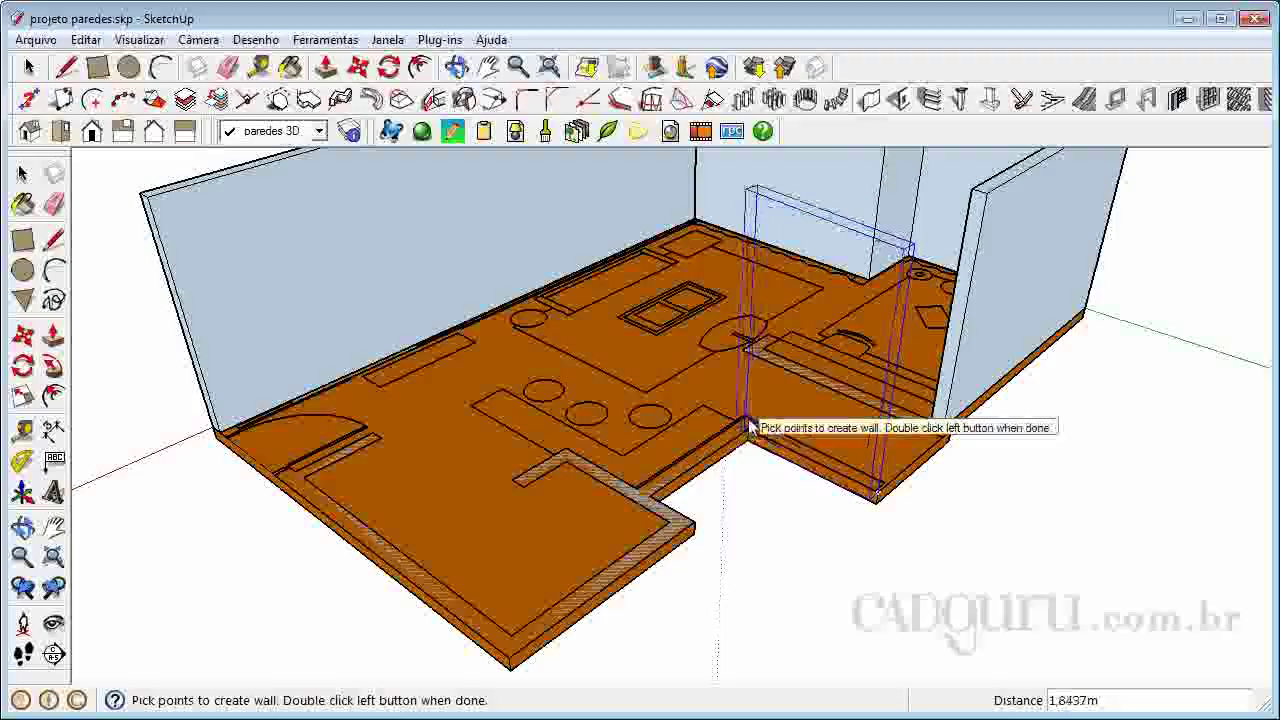
scroll(752, 437, "up", 3)
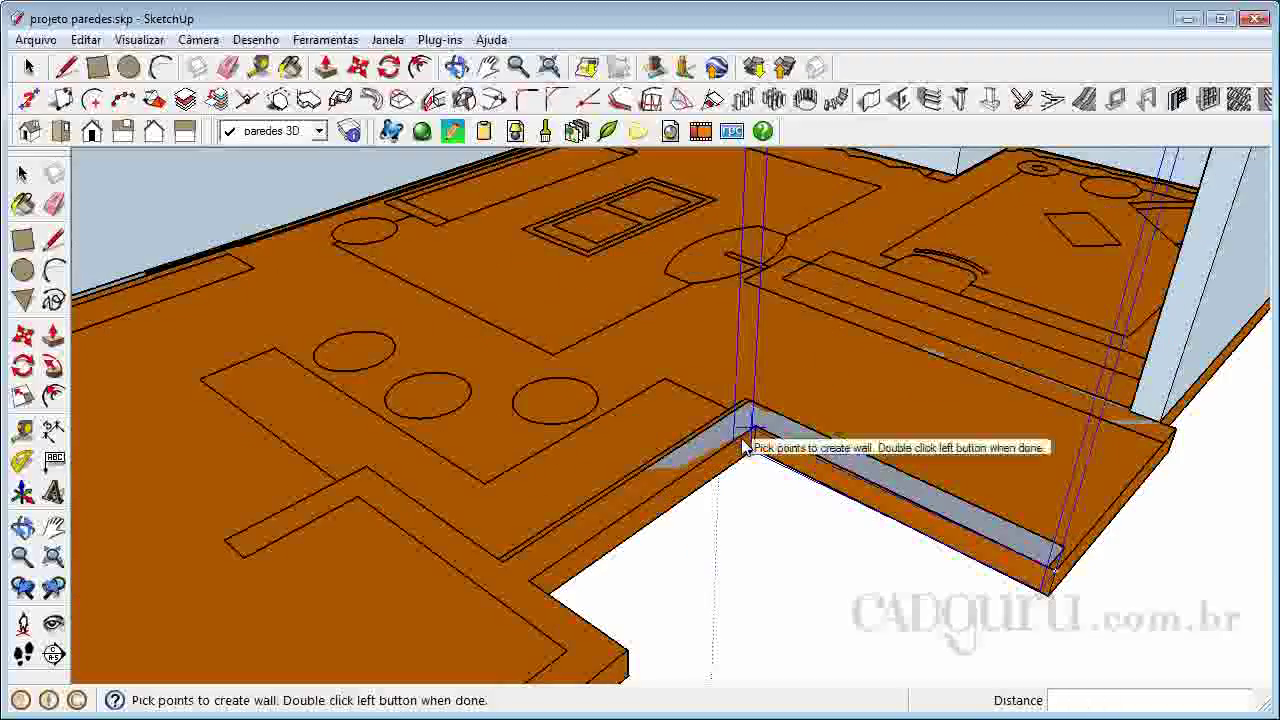
scroll(752, 437, "down", 4)
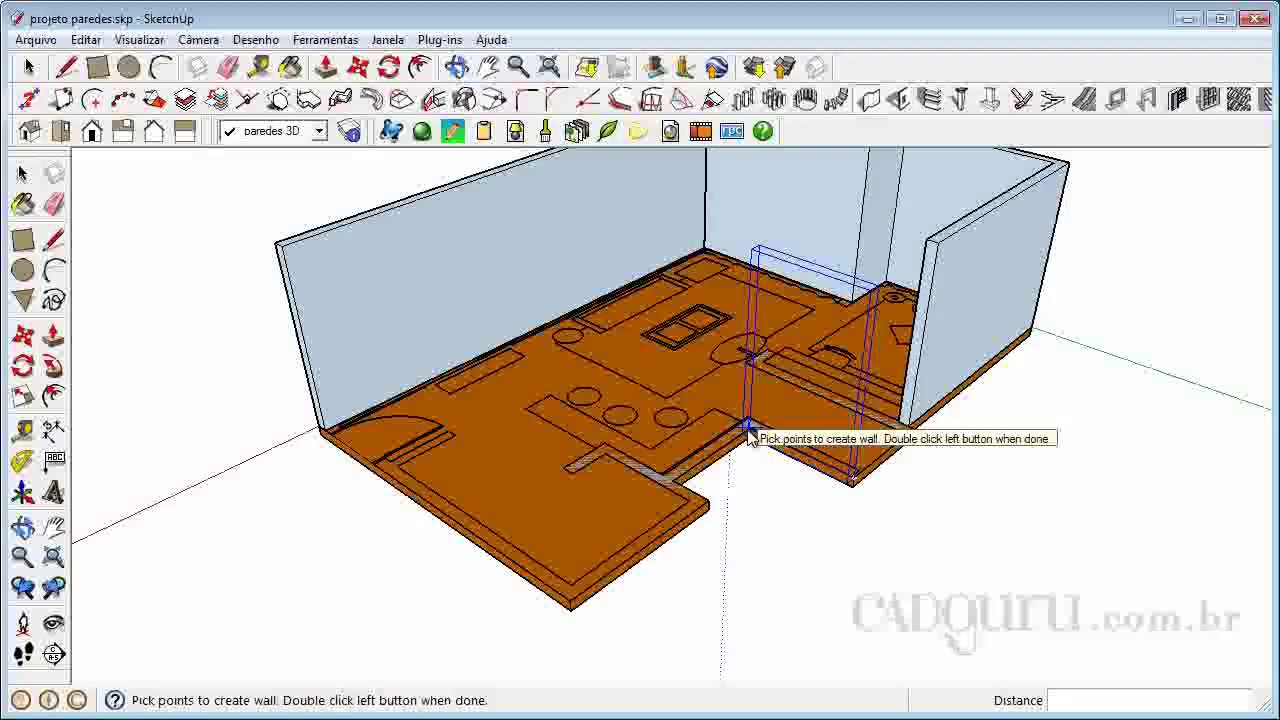
Start a type 1 vertical wall with Left alignment, 0,16 m thickness and 2,7 m height, built as a group.
left_click(869, 99)
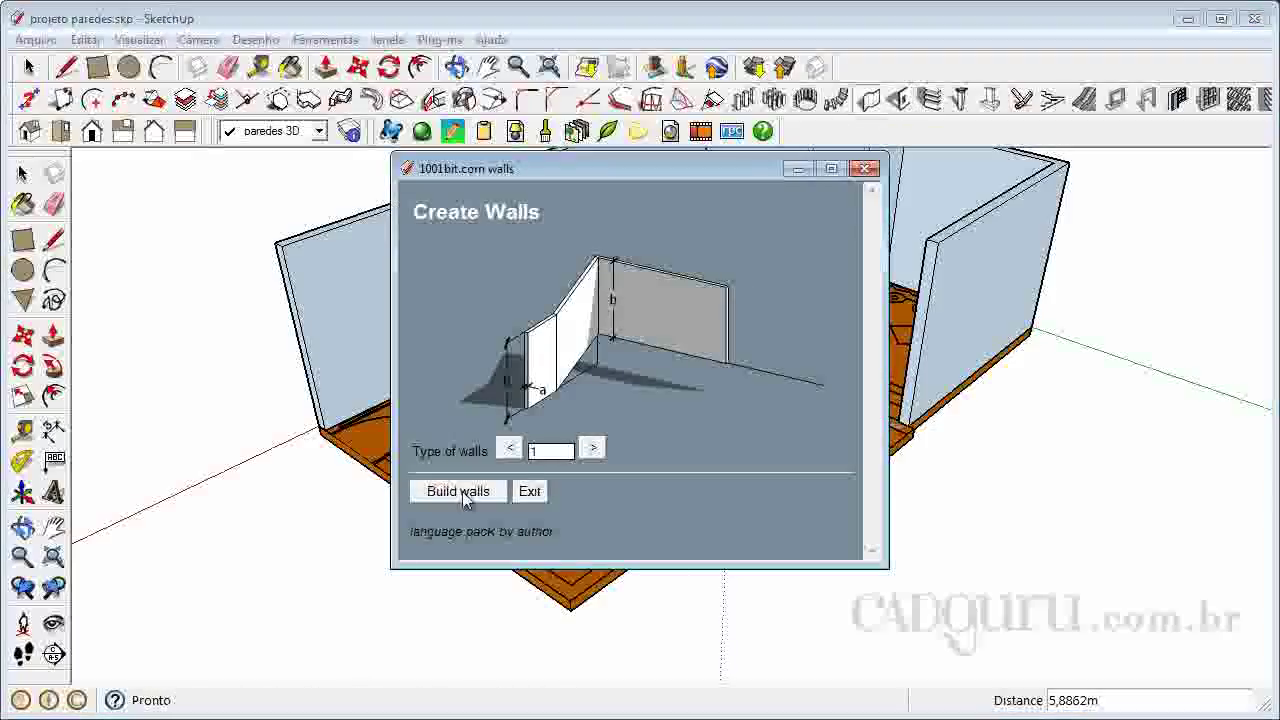
left_click(503, 490)
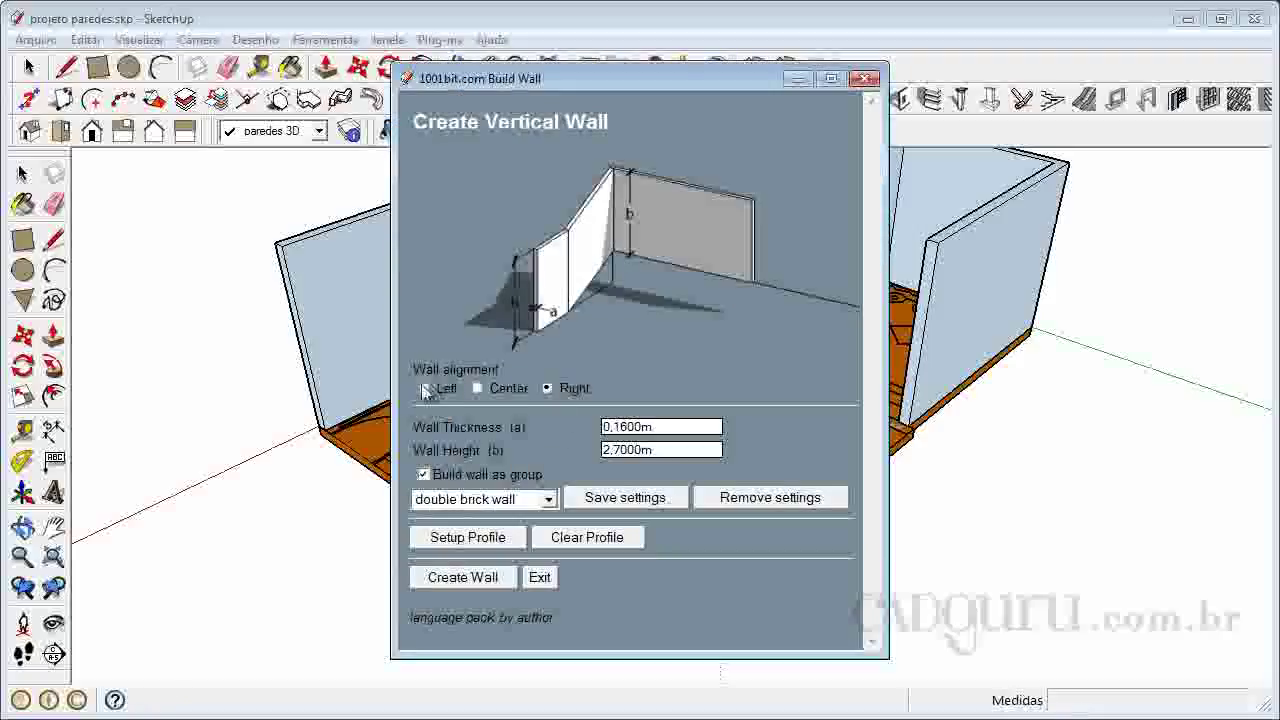
left_click(424, 389)
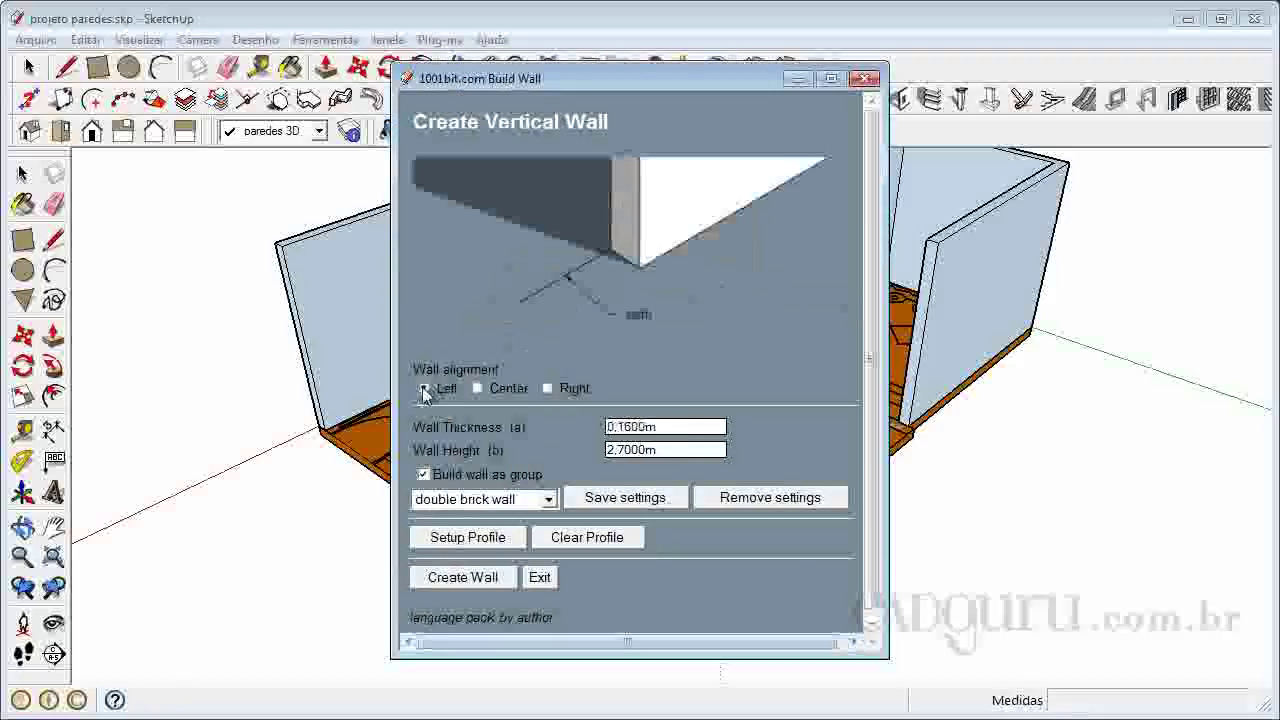
left_click(462, 577)
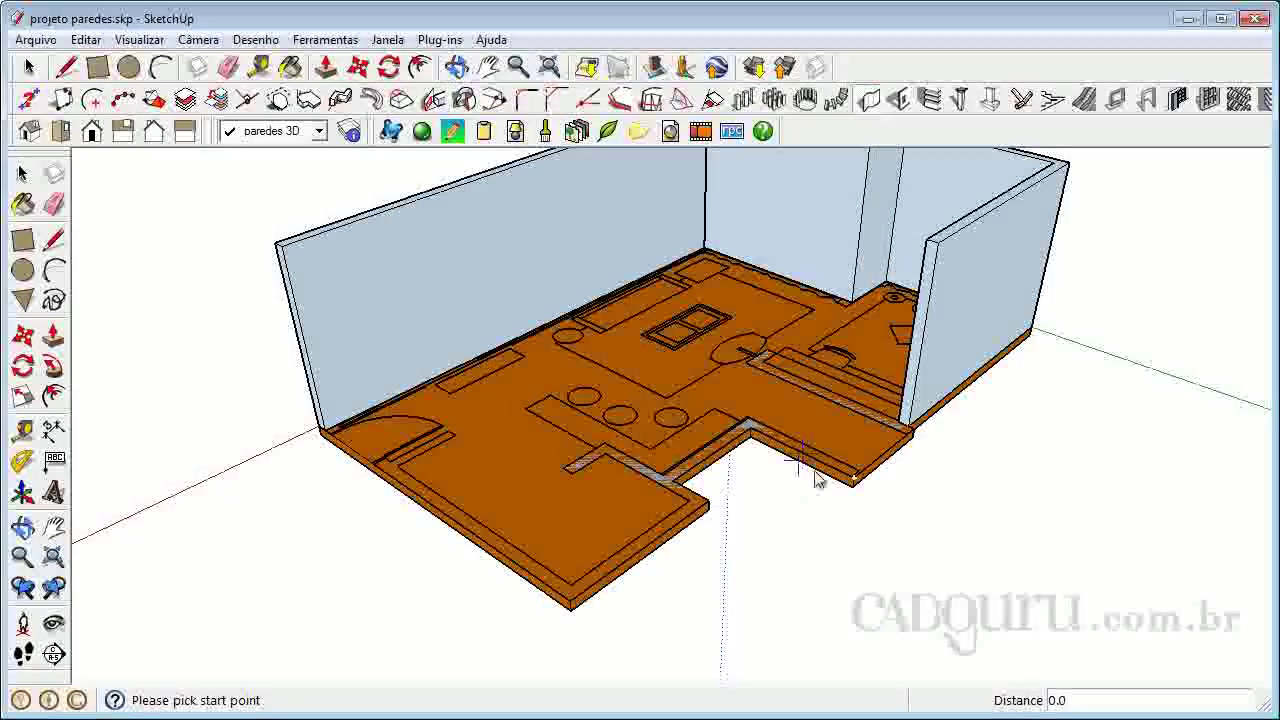
Build the Left-aligned wall group from the slab's open front corner, through the recess and outer corners, to the opposite long wall's end.
scroll(845, 472, "up", 4)
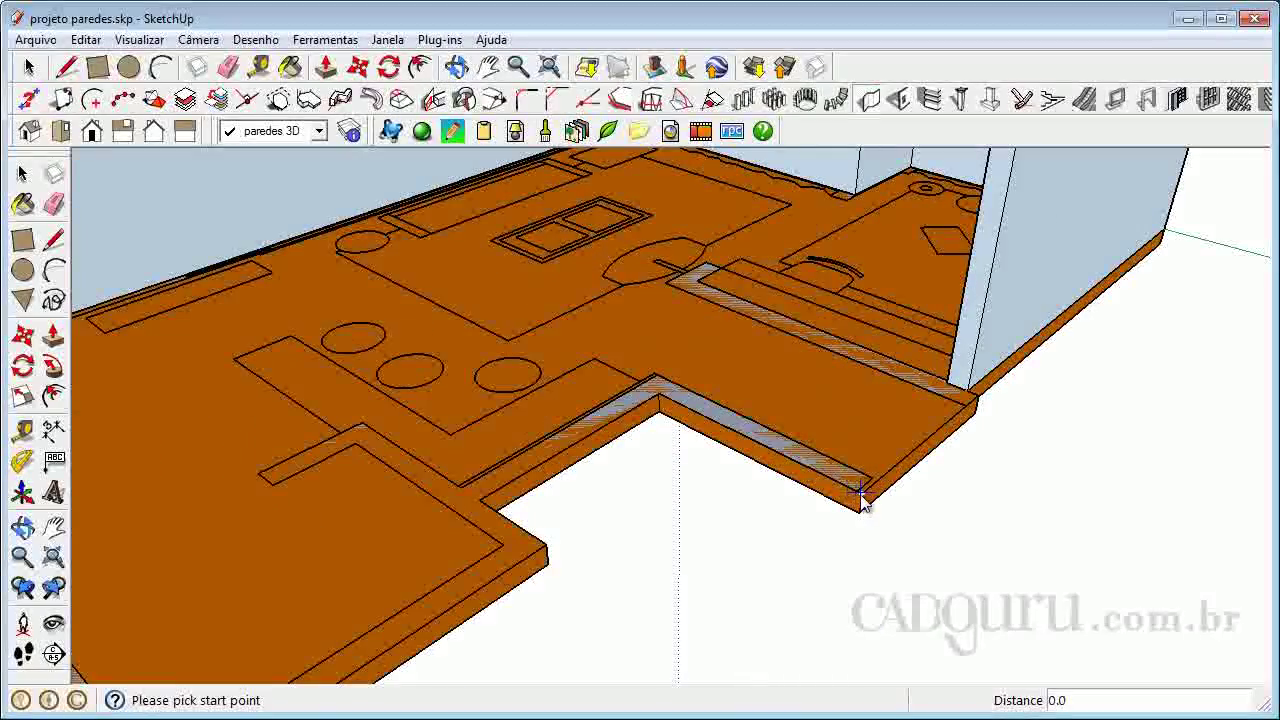
left_click(861, 492)
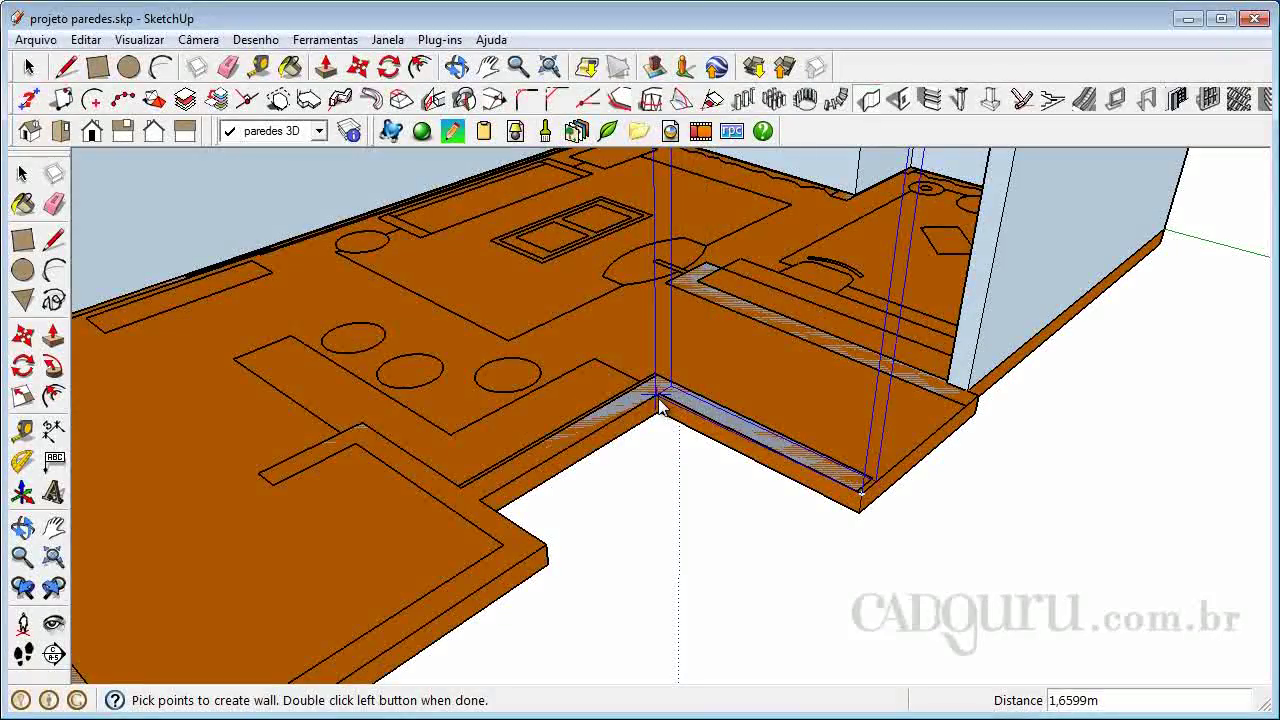
left_click(658, 397)
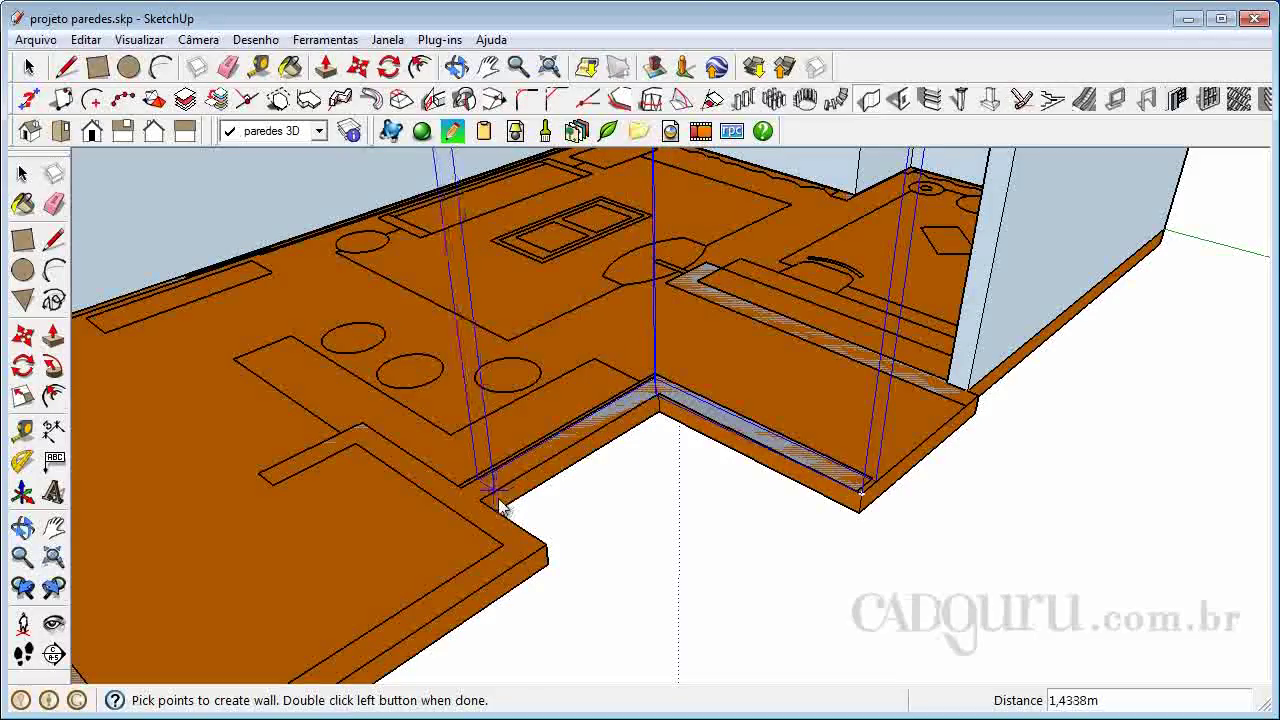
scroll(551, 474, "down", 3)
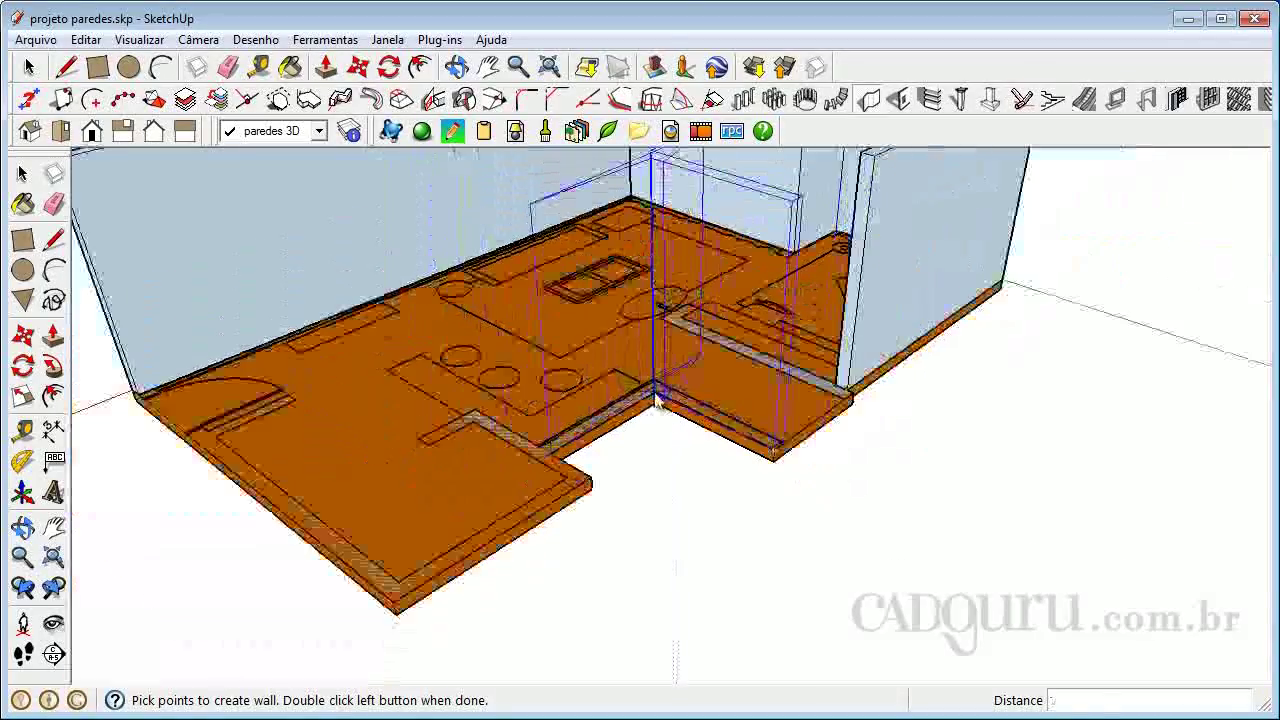
left_click(590, 481)
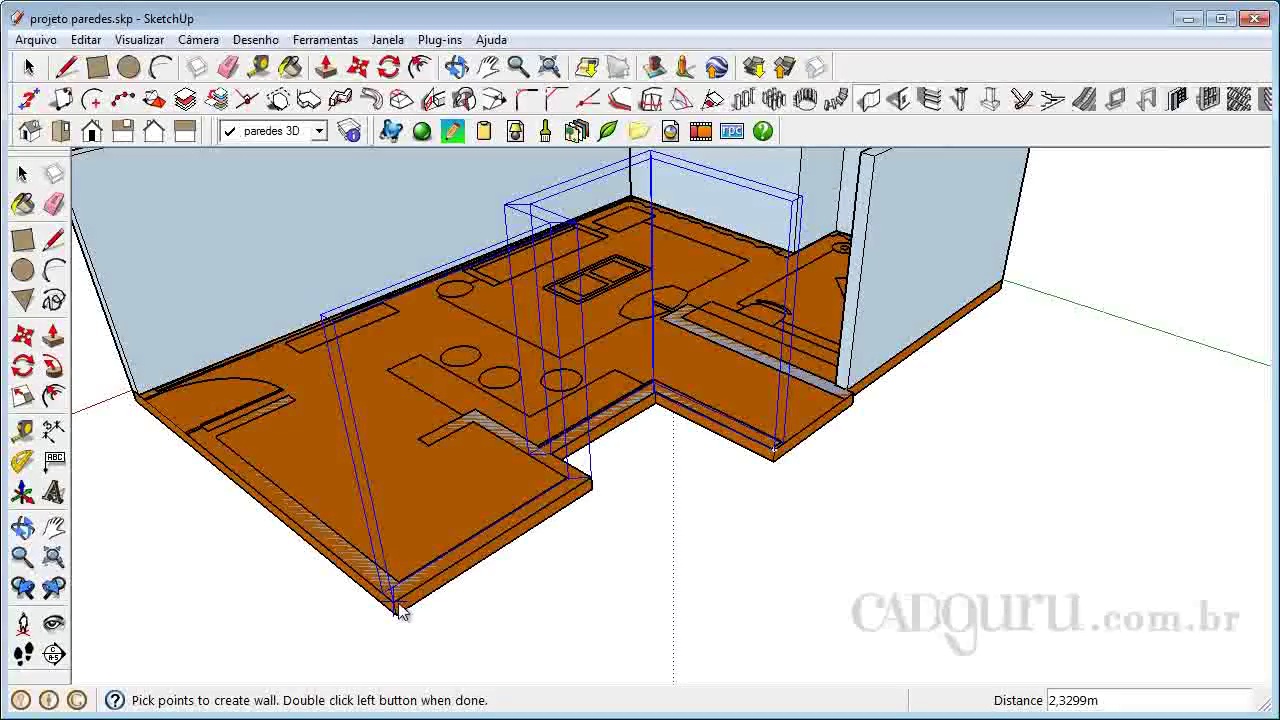
left_click(397, 609)
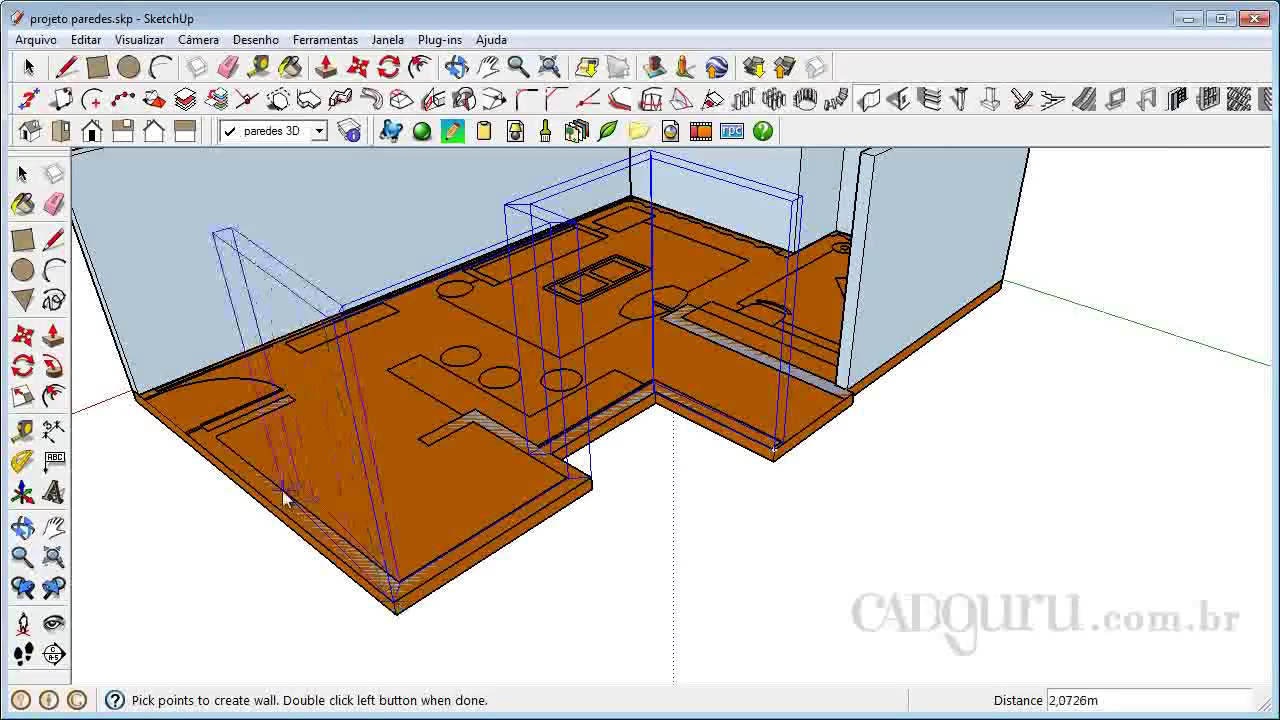
double_click(140, 397)
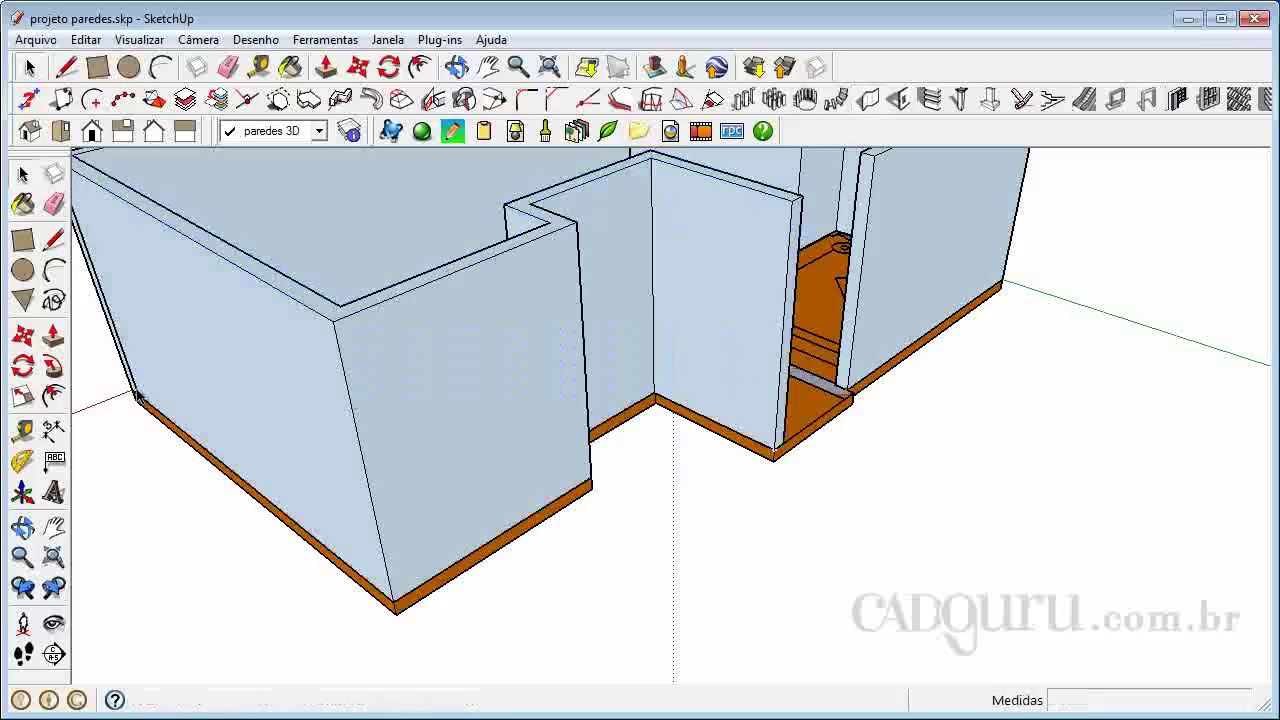
Examine the perimeter walls from all sides and from above, including their corner joints, openings and the interior wall outlines on the floor plan.
scroll(634, 600, "down", 5)
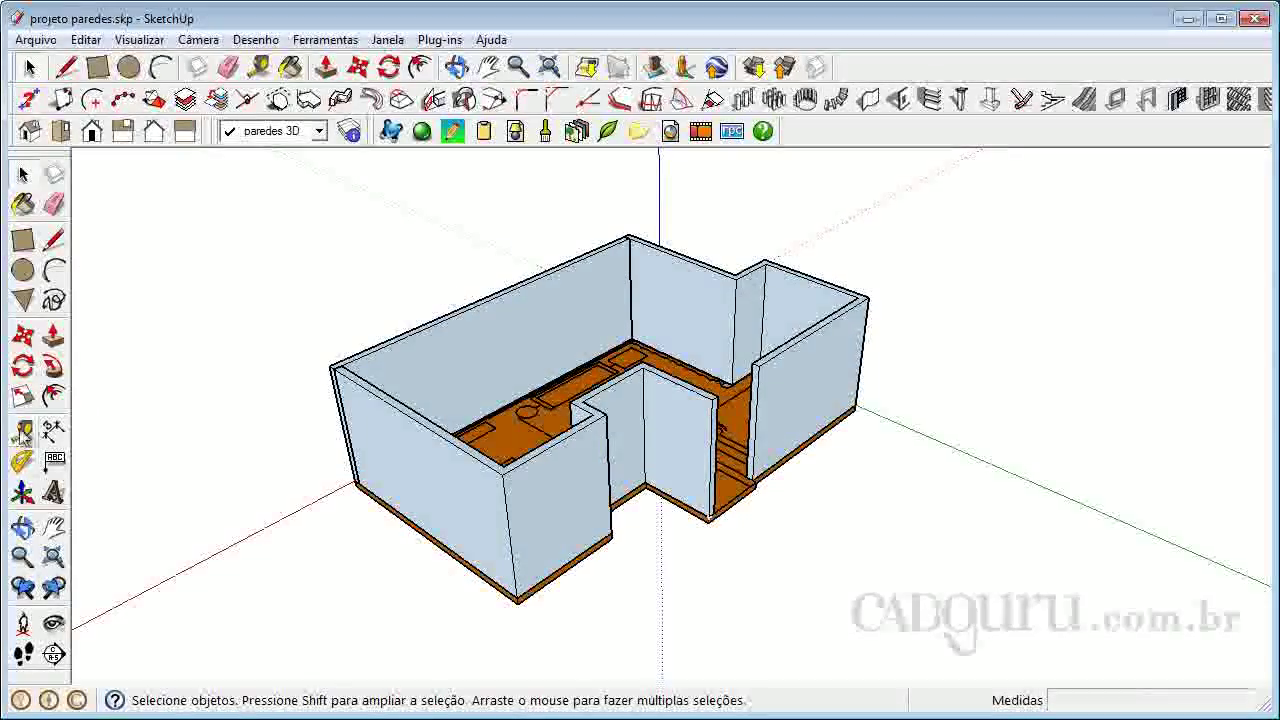
left_click(23, 527)
left_click_drag(251, 408, 765, 428)
left_click_drag(697, 371, 713, 394)
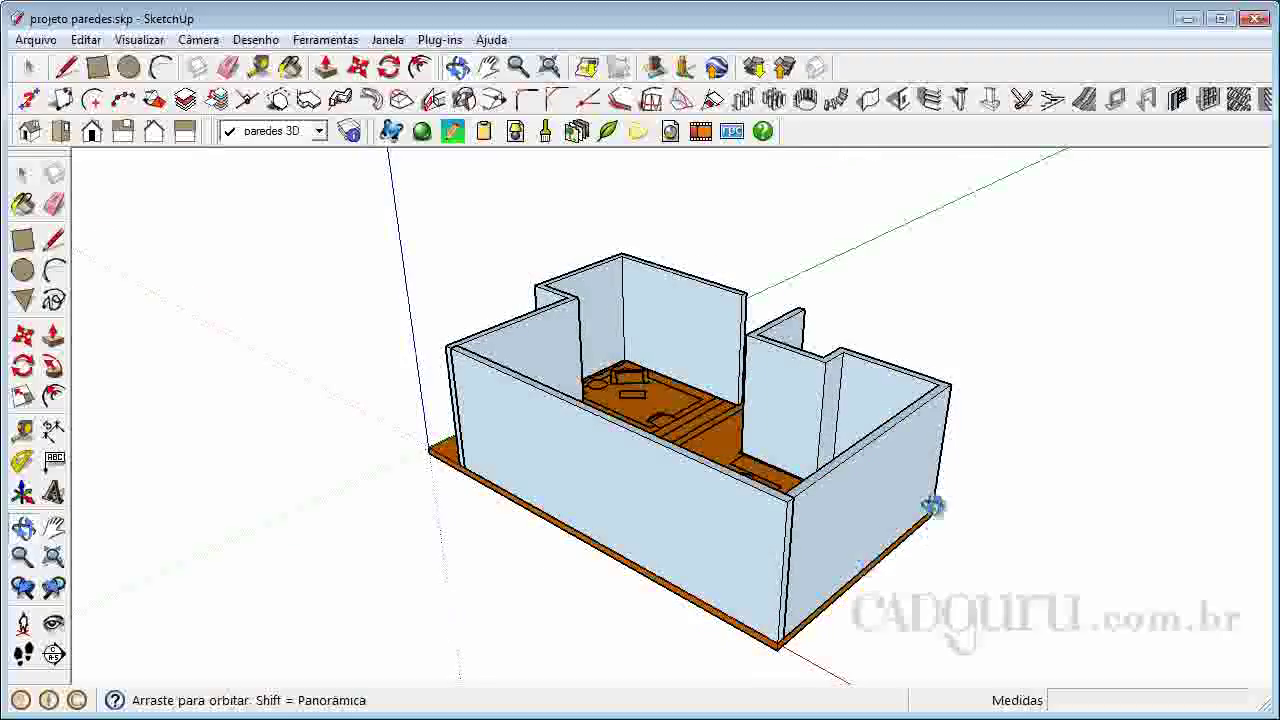
right_click(805, 475)
left_click(838, 482)
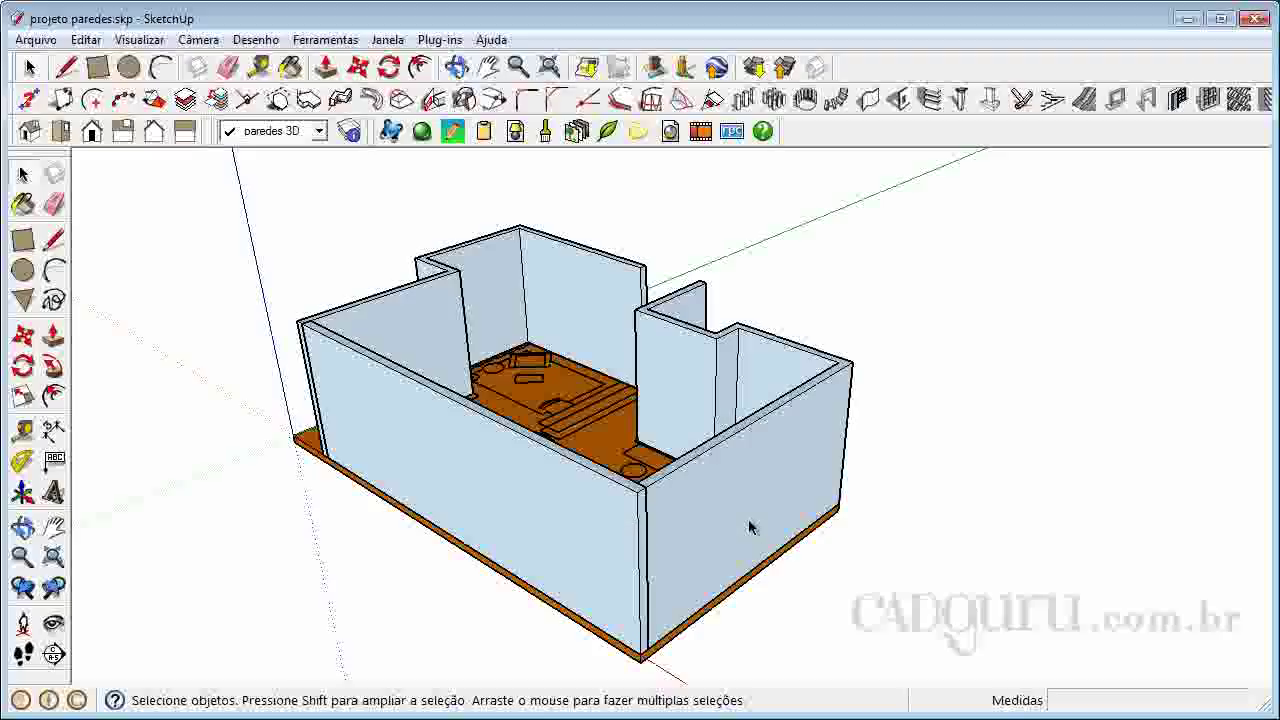
left_click(23, 527)
left_click_drag(383, 276, 829, 289)
scroll(680, 257, "down", 3)
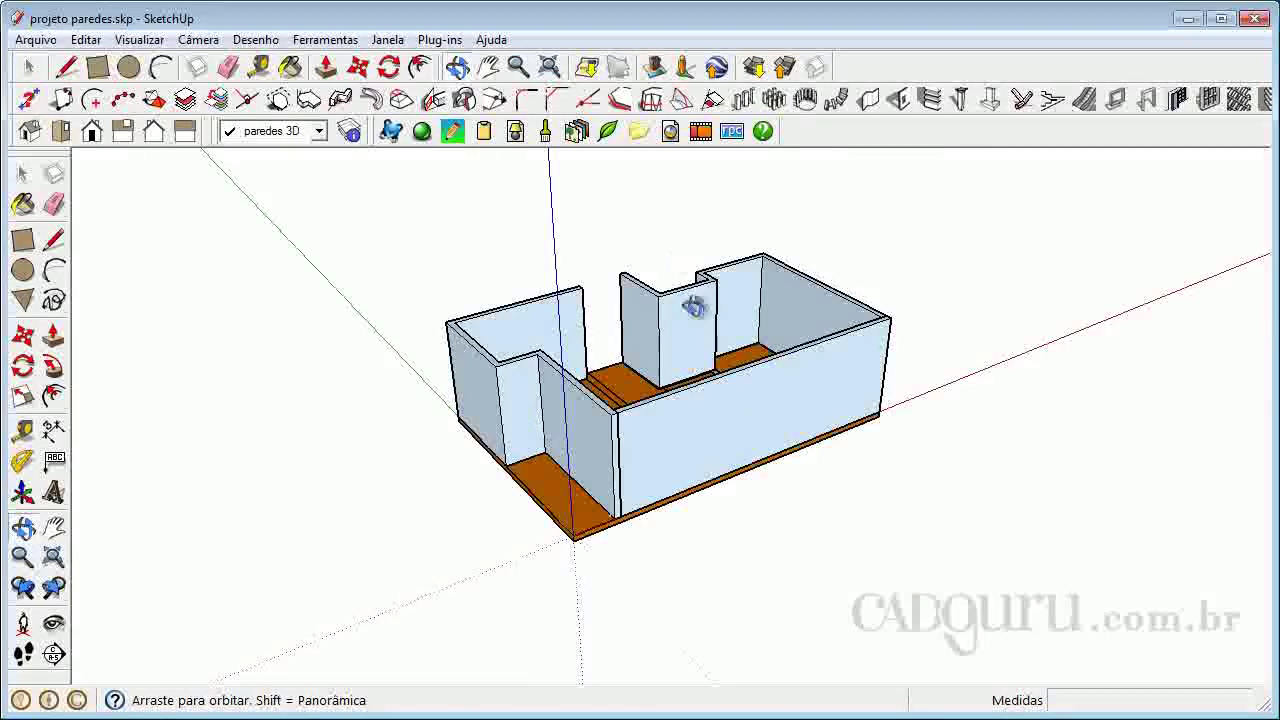
scroll(731, 443, "up", 3)
left_click_drag(731, 443, 734, 449)
left_click_drag(851, 363, 526, 557)
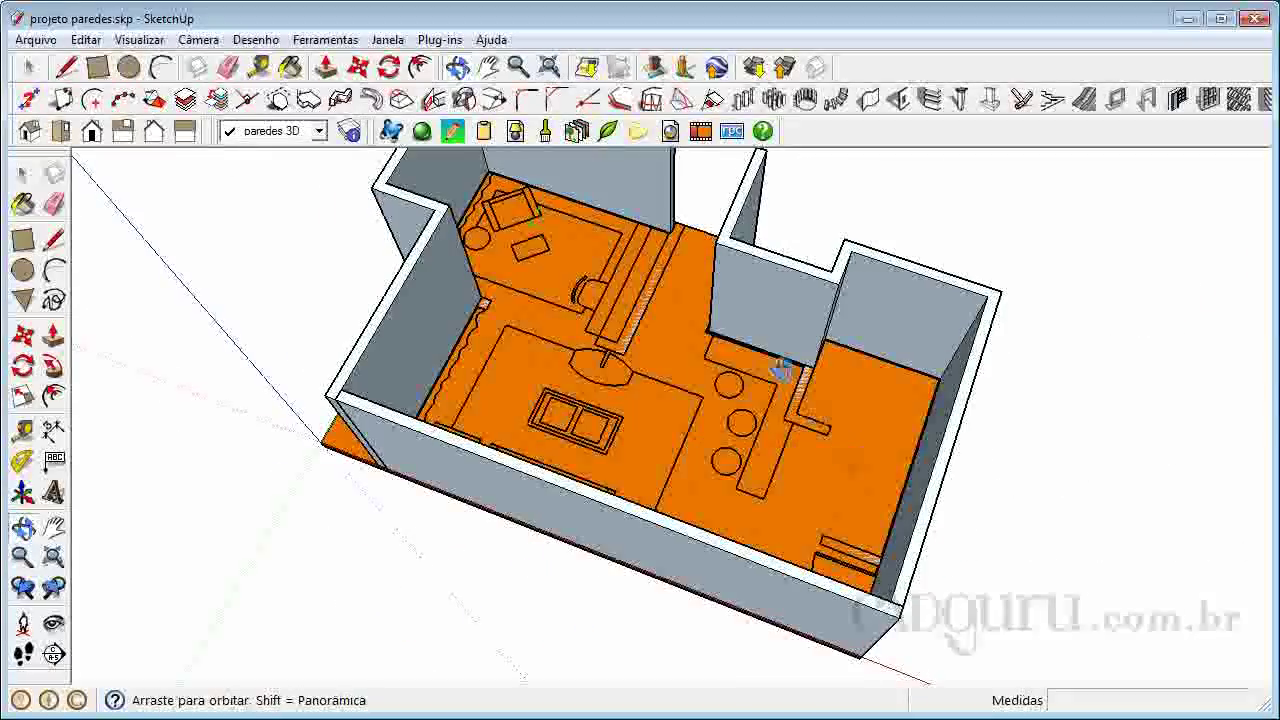